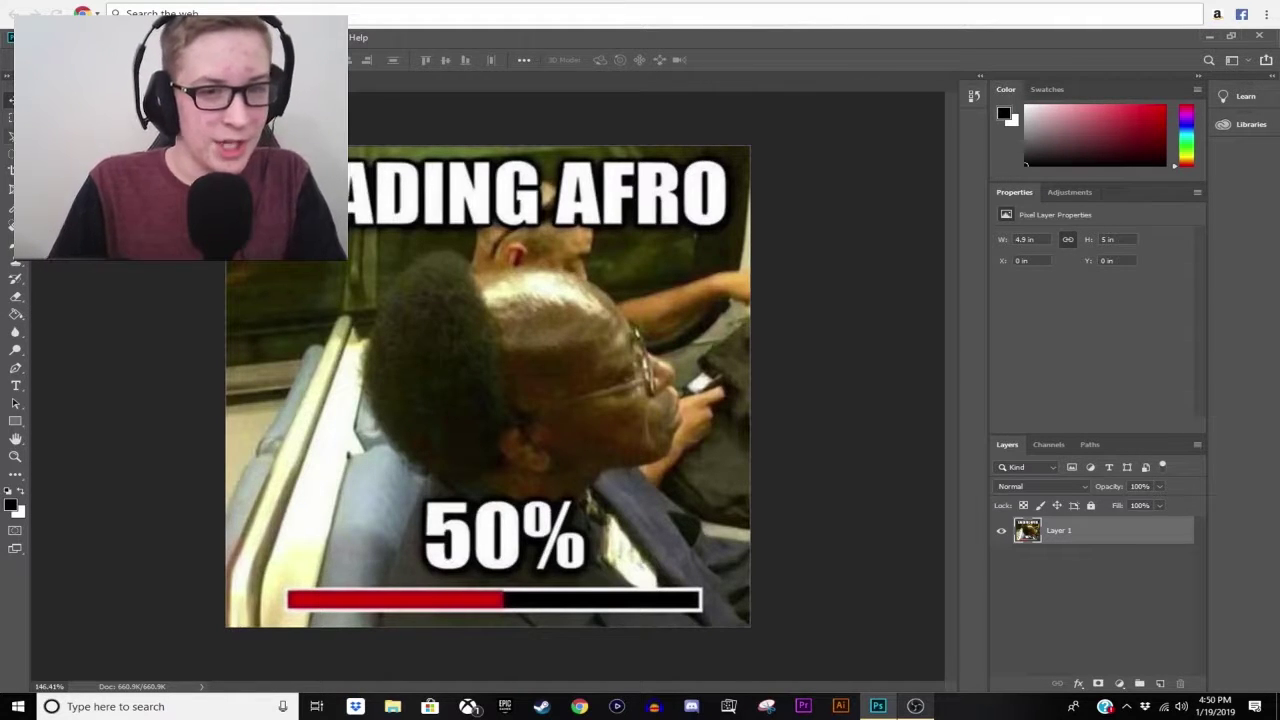
- Trace the afro with the Magnetic Lasso and copy it onto a new Layer 2
key(l)
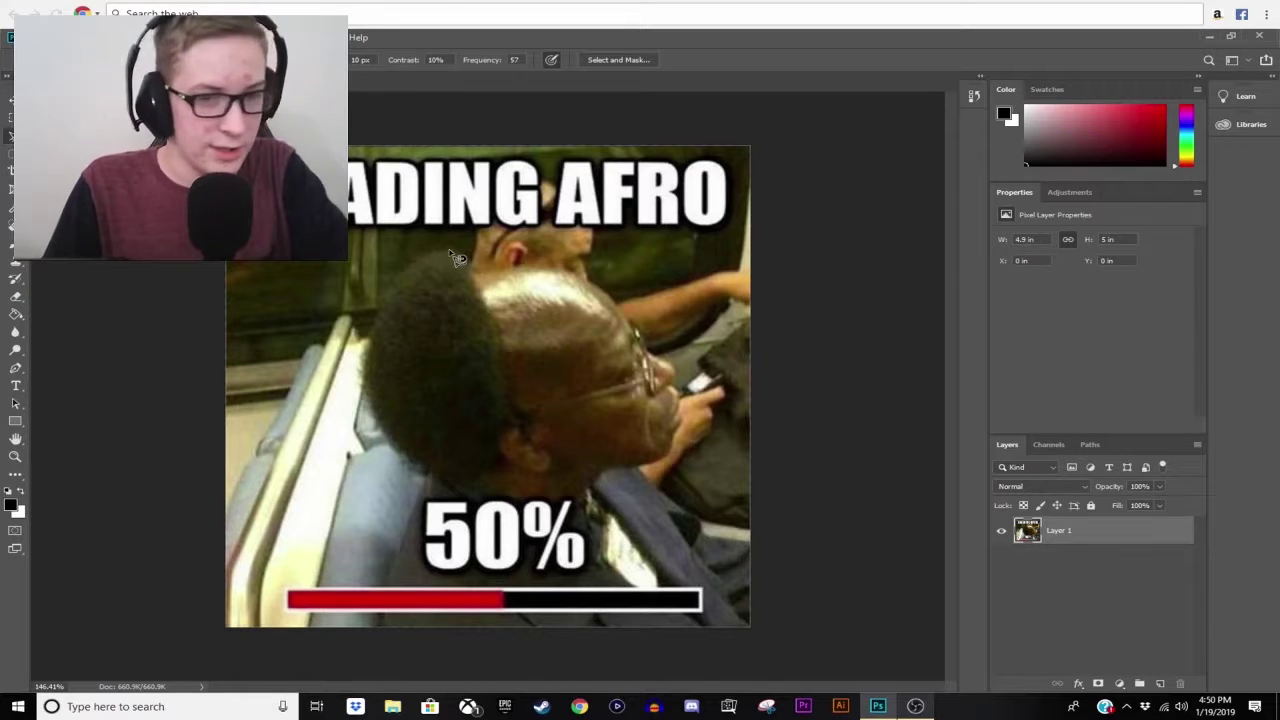
click(450, 250)
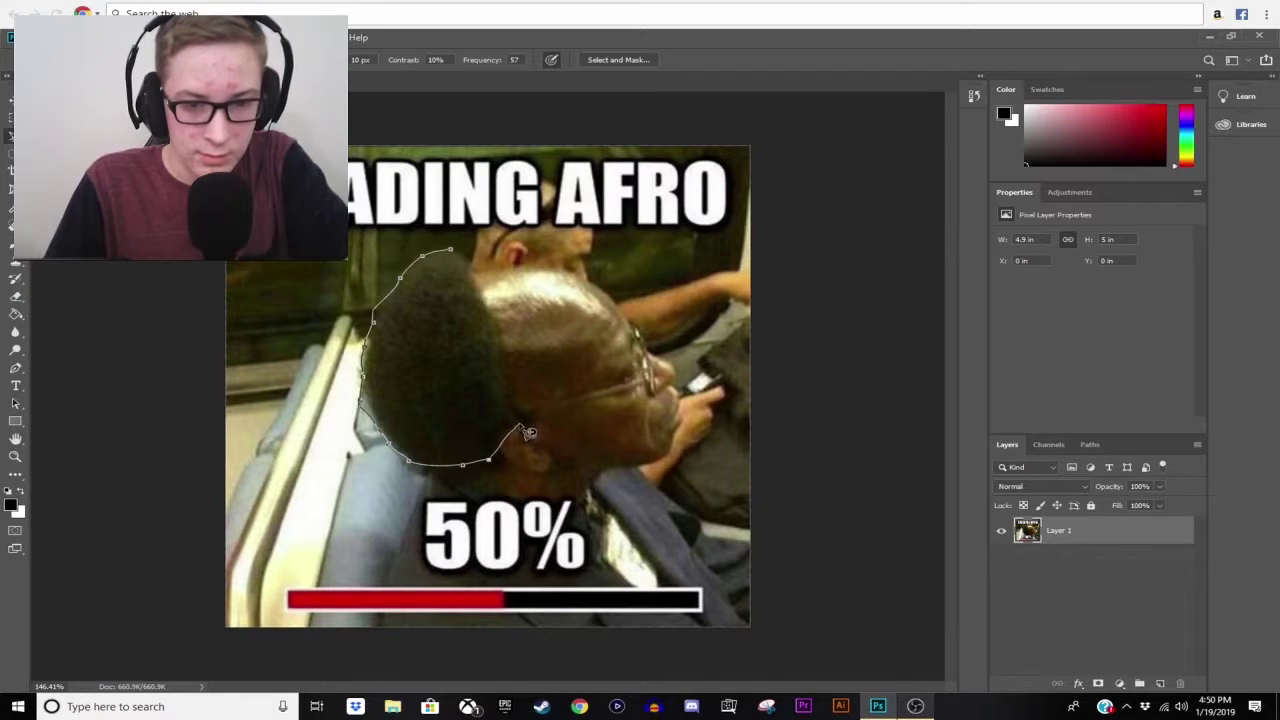
click(459, 256)
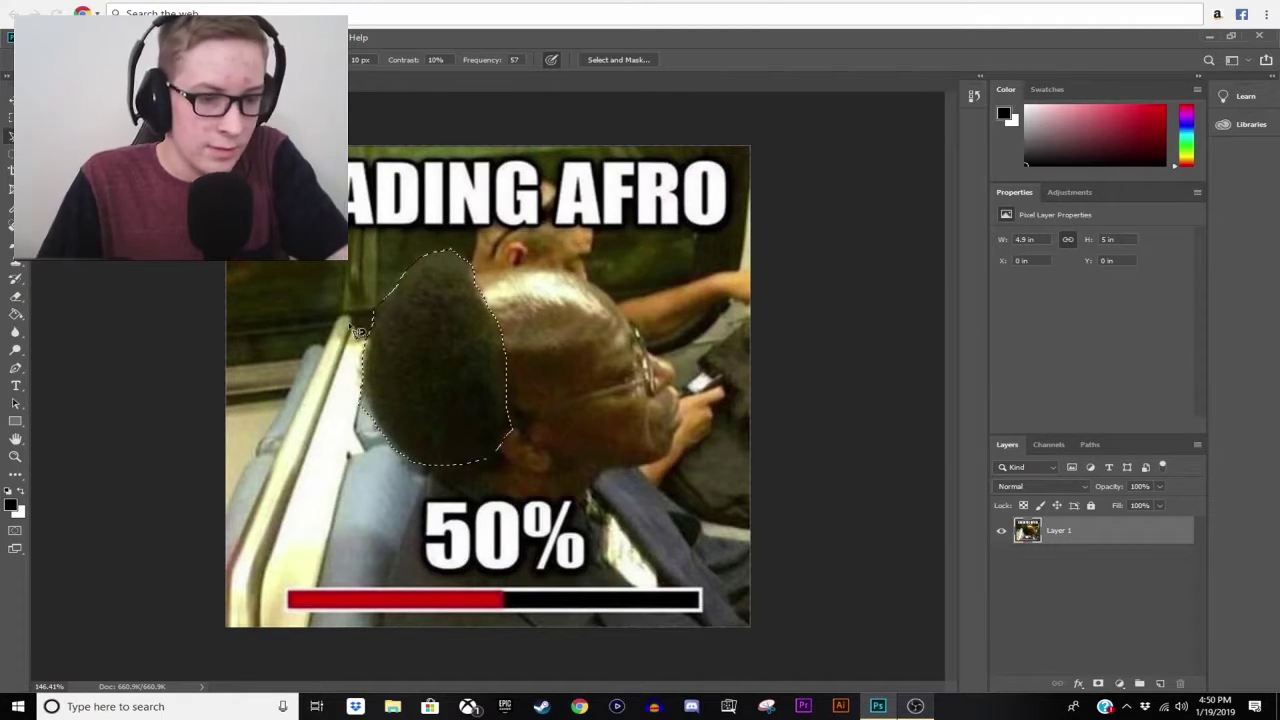
key(ctrl+j)
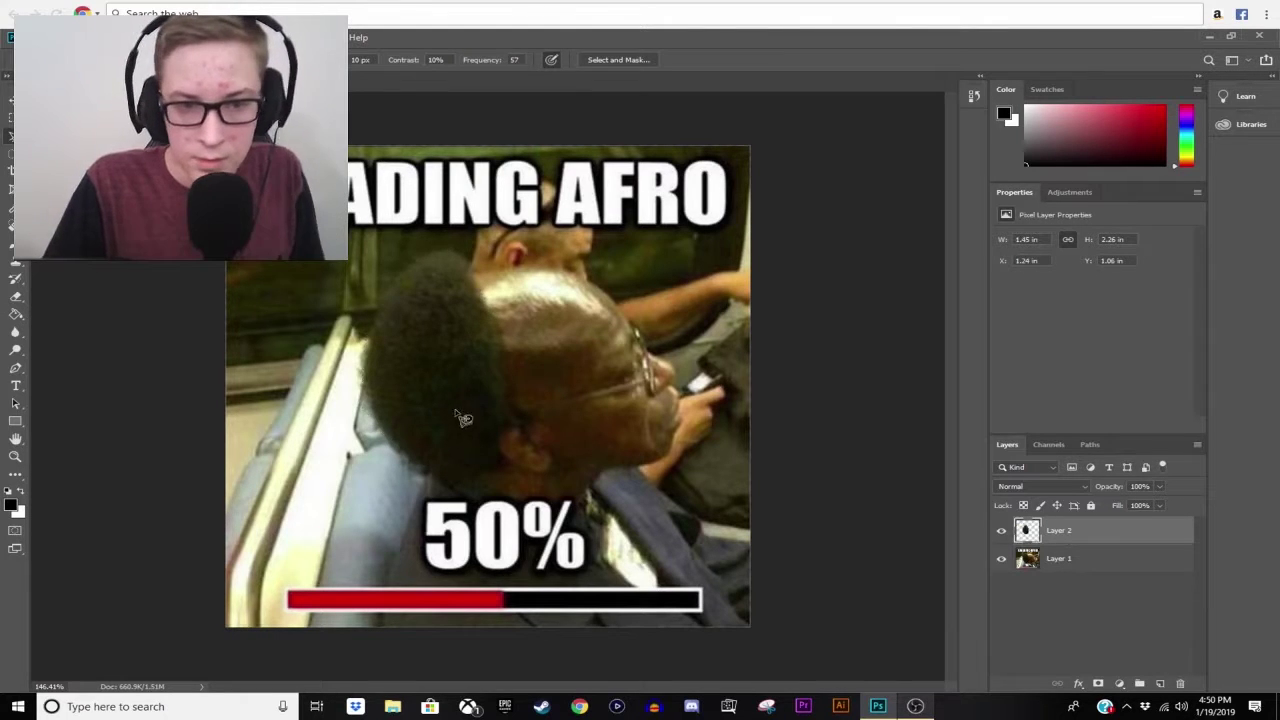
- Rotate the Layer 2 afro about 82° and place it atop the man's head
key(v)
mouse_move(452, 360)
mouse_down()
mouse_move(452, 330)
mouse_move(371, 283)
mouse_up()
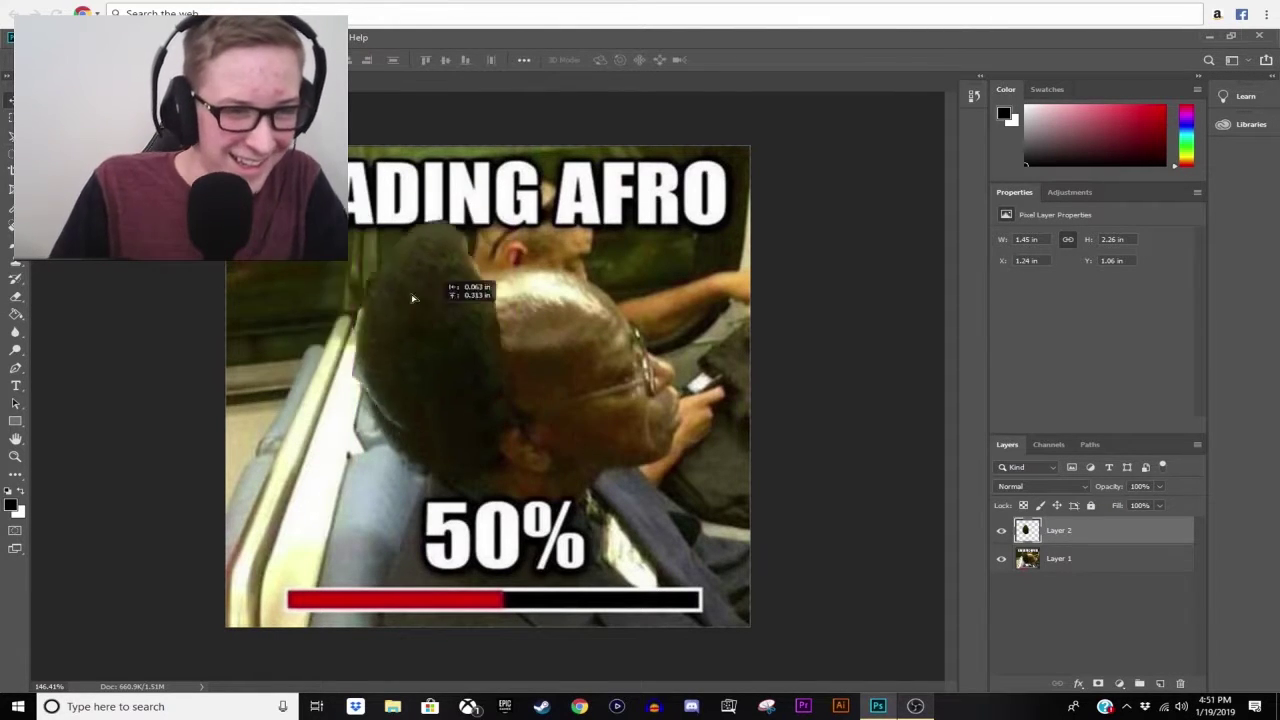
key(ctrl+t)
mouse_move(515, 398)
mouse_down()
mouse_move(700, 383)
mouse_move(694, 406)
mouse_up()
mouse_move(357, 286)
mouse_down()
mouse_move(463, 285)
mouse_move(458, 304)
mouse_up()
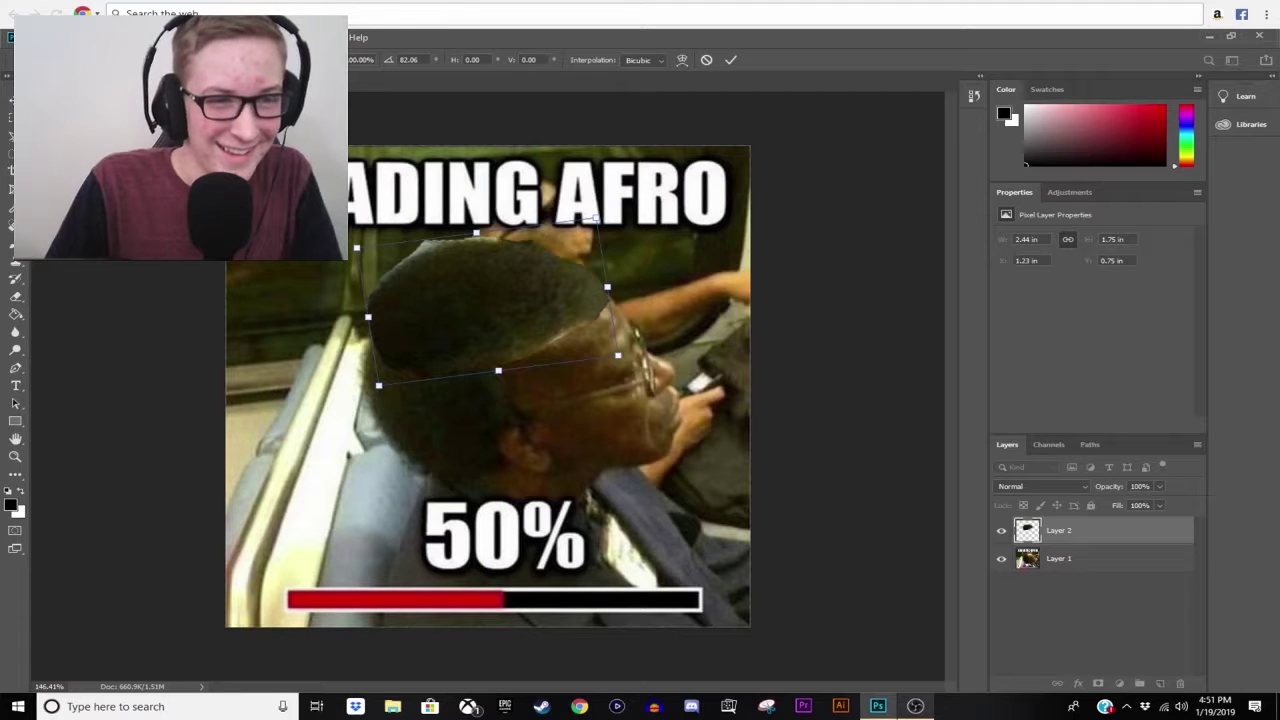
key(Return)
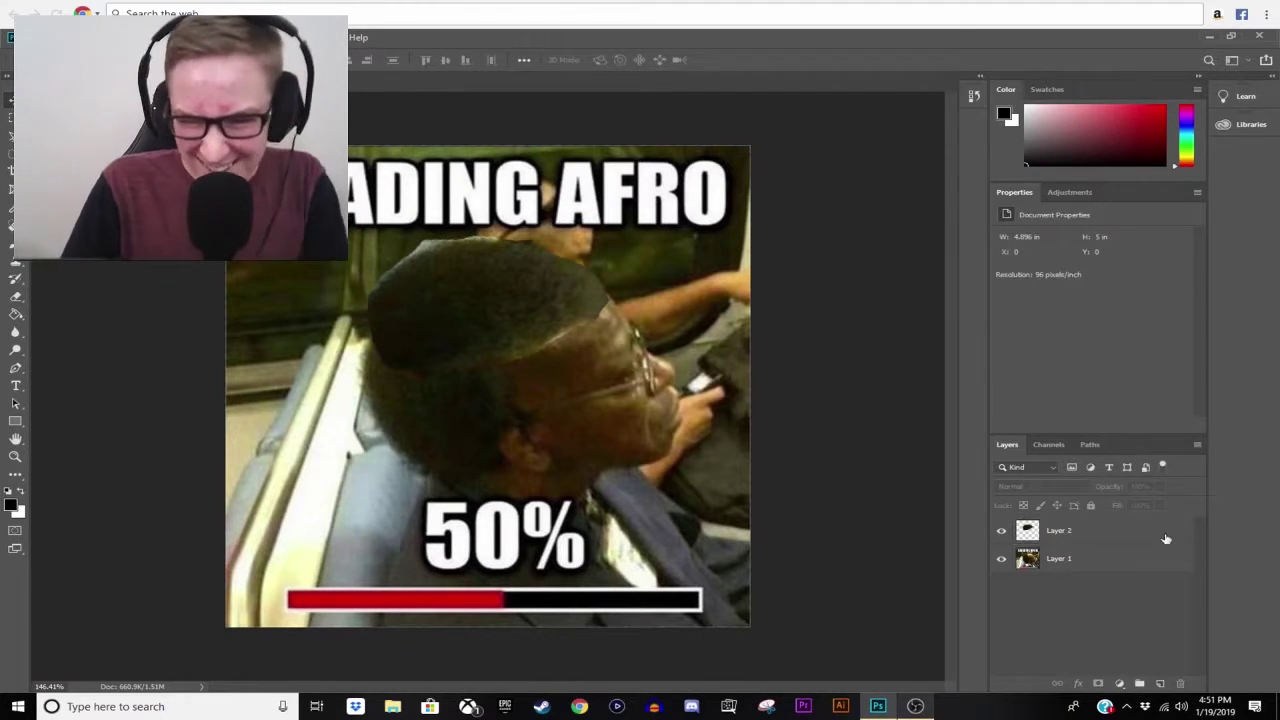
click(1165, 539)
- Zoom in on the face and select the Eraser tool for the afro layer
scroll(417, 332, up, 2)
scroll(290, 275, up, 1)
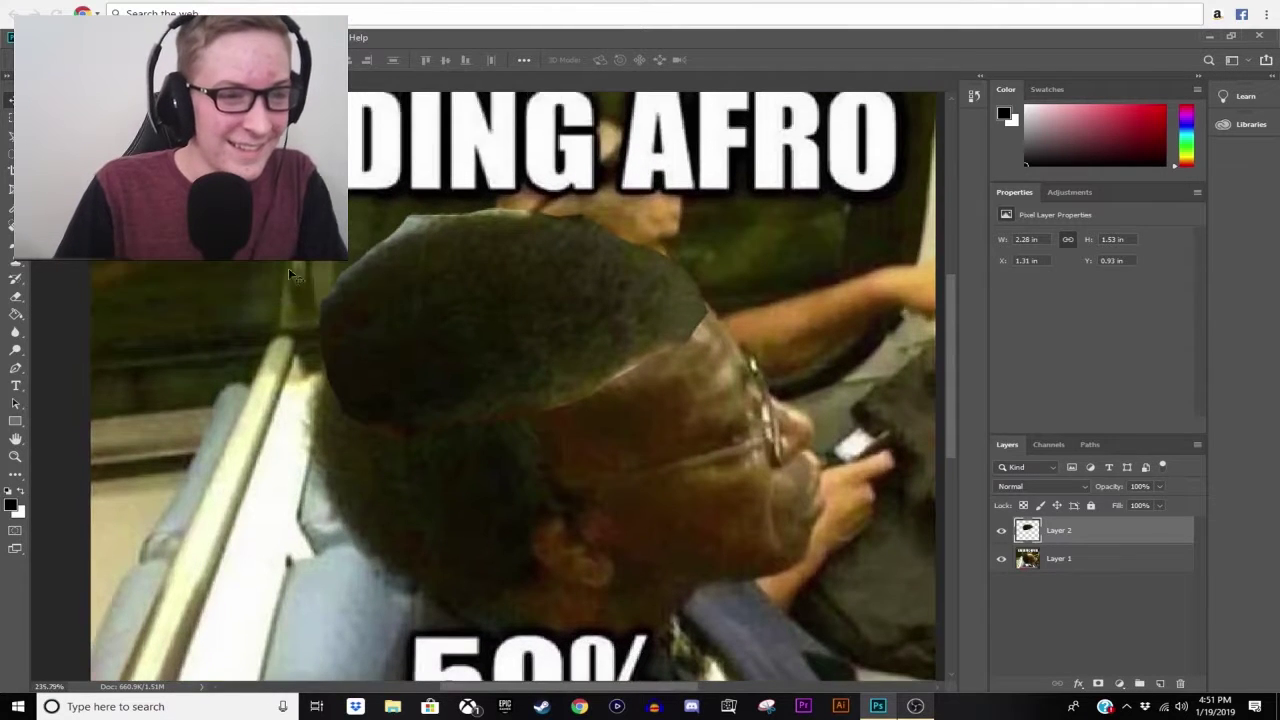
click(17, 296)
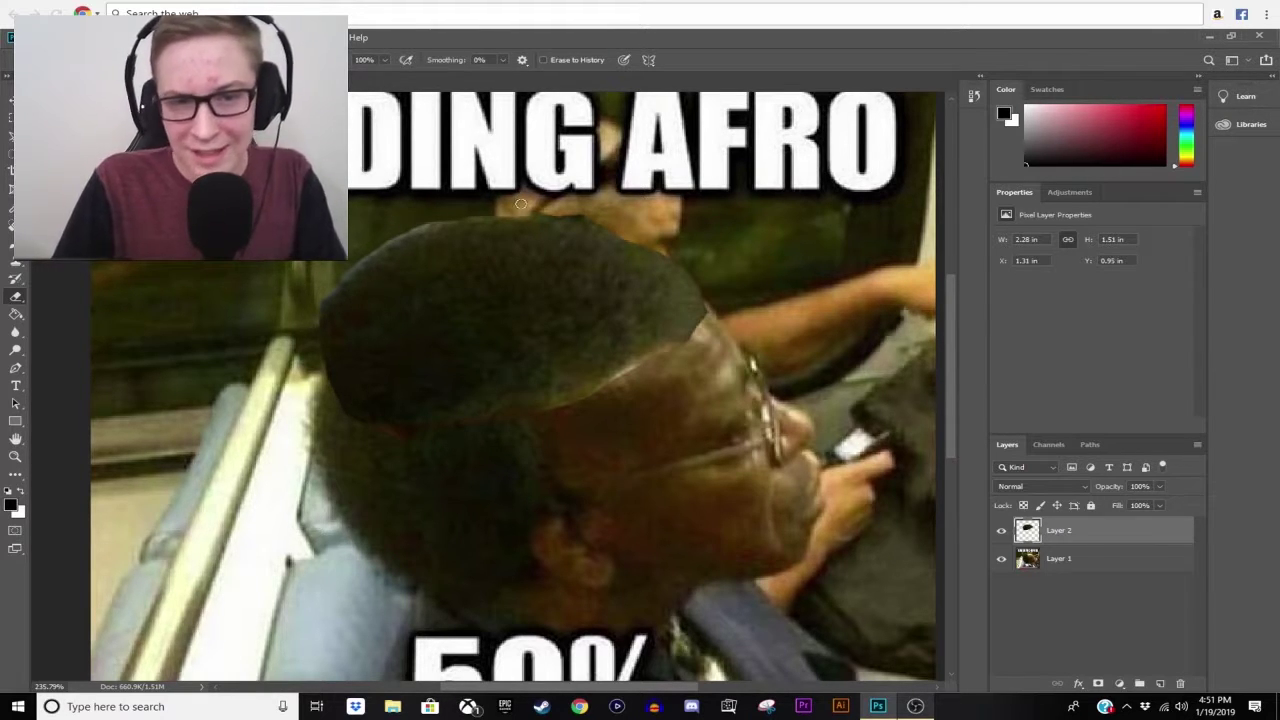
scroll(578, 215, down, 3)
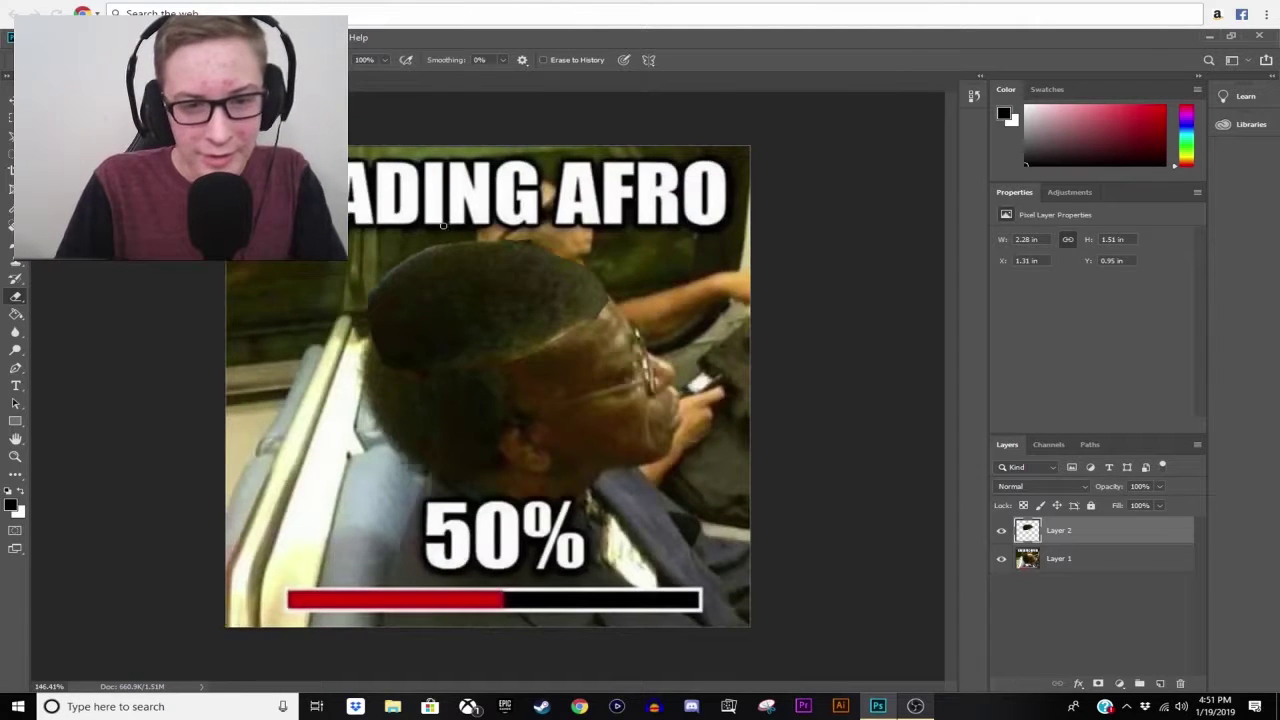
scroll(440, 225, up, 2)
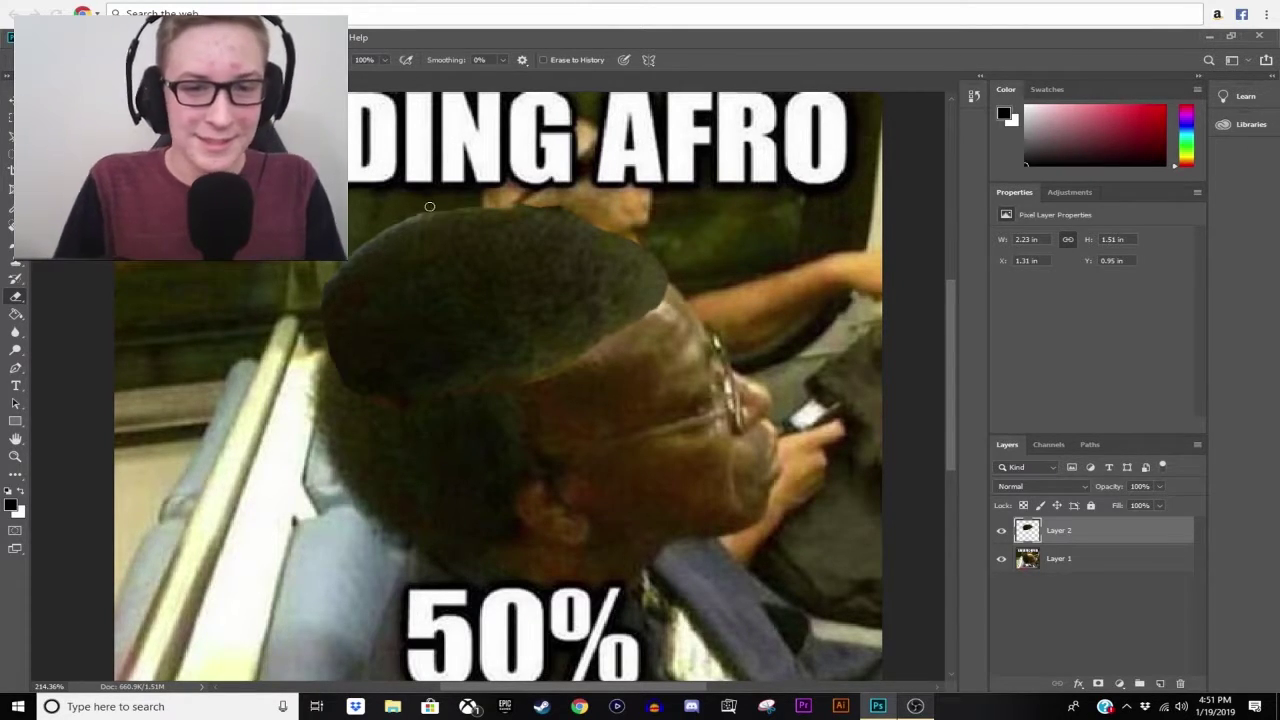
scroll(420, 230, up, 2)
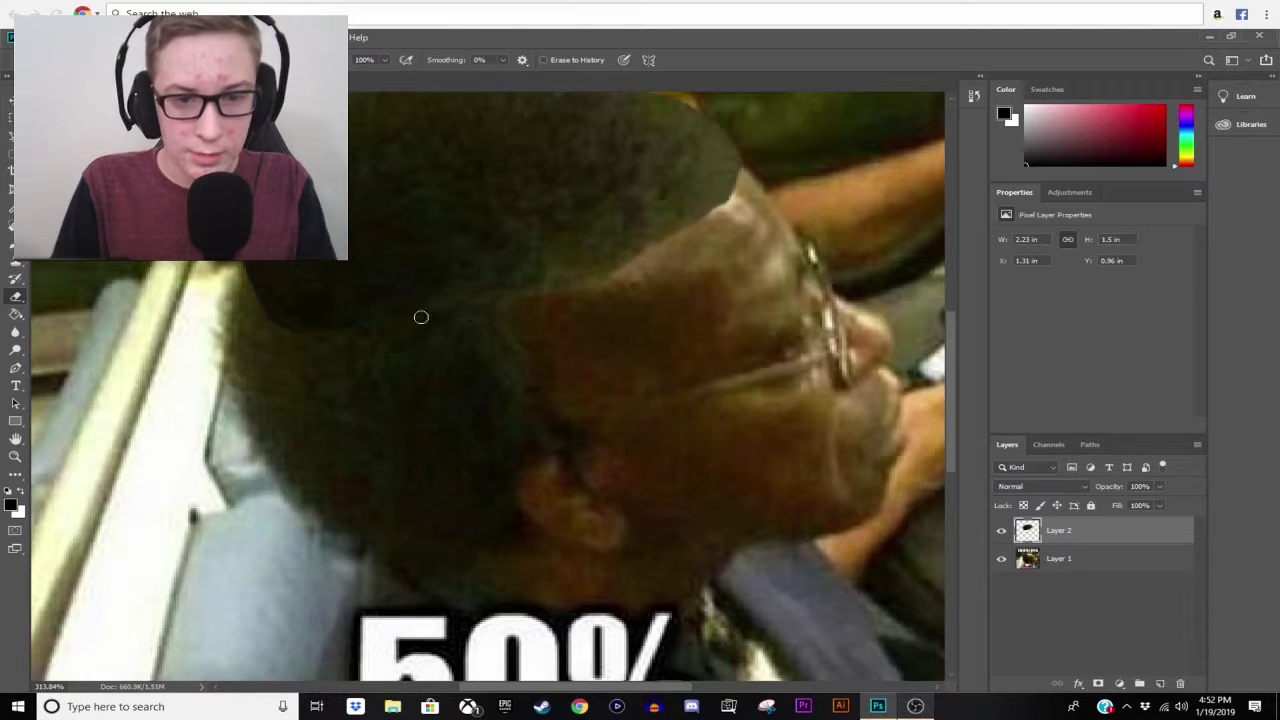
scroll(610, 350, down, 3)
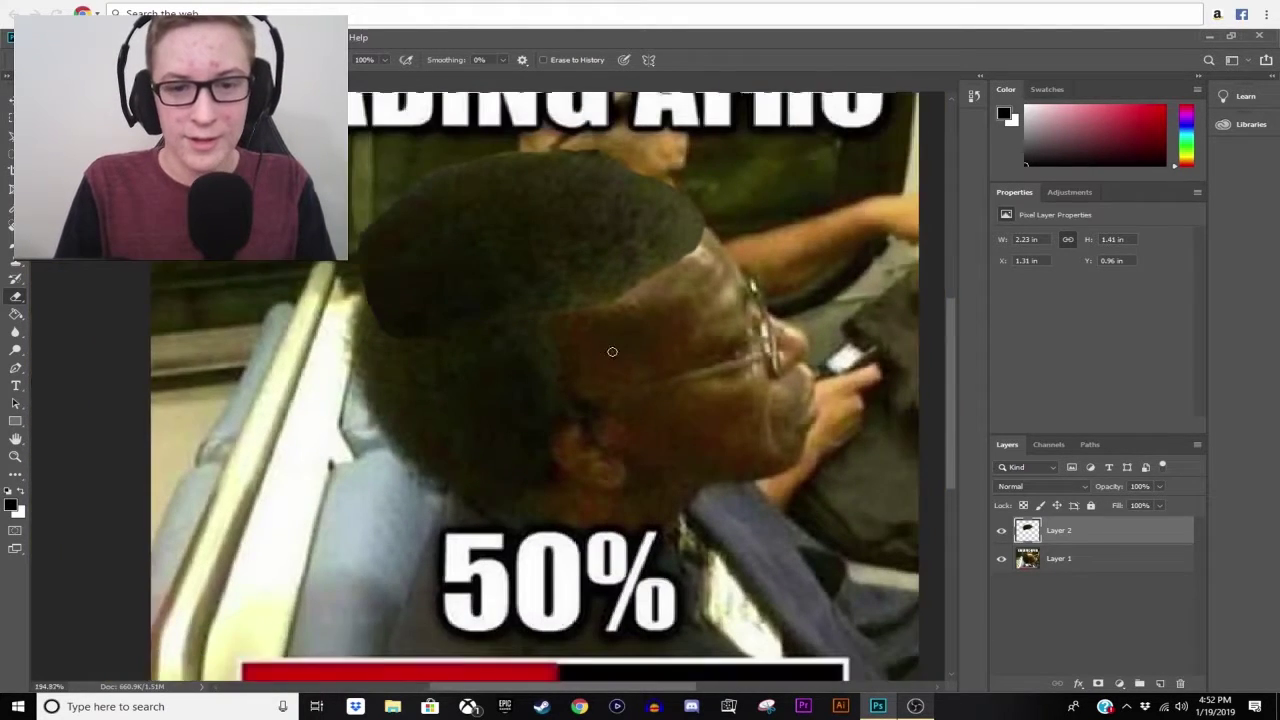
- Erase the afro's upper-left edges, undoing a bad diagonal stroke
key(v)
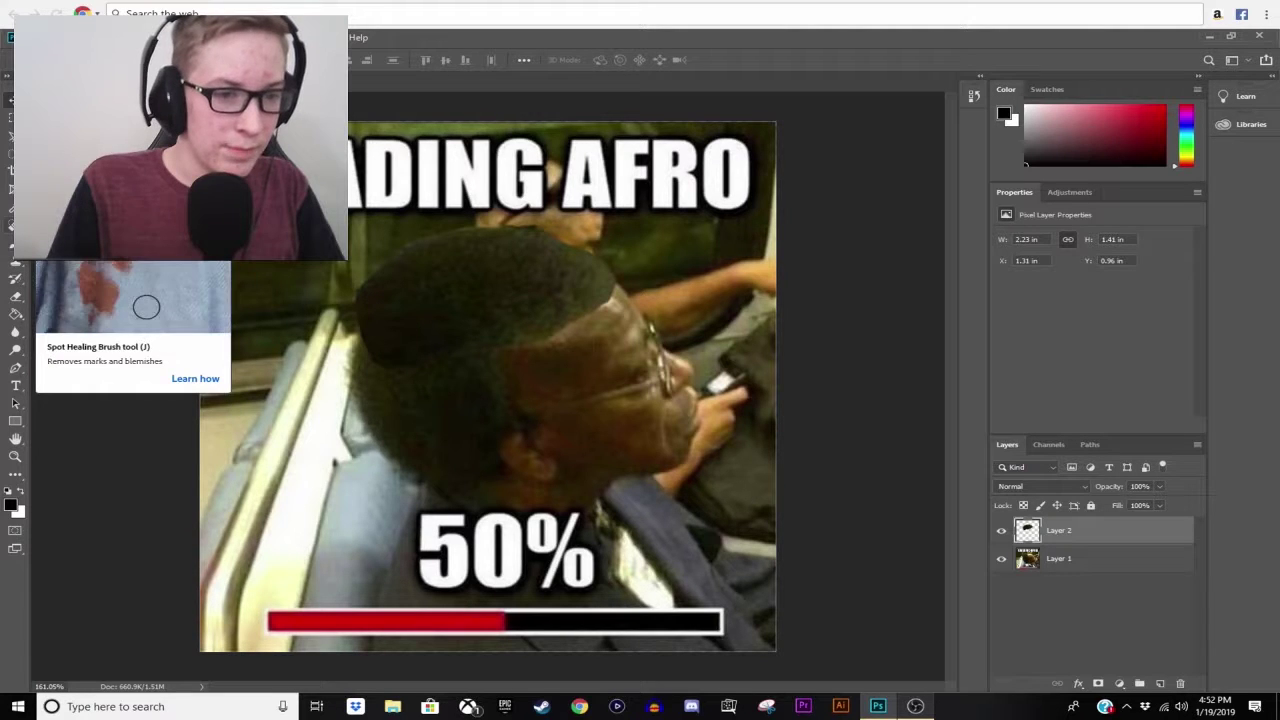
scroll(371, 381, down, 1)
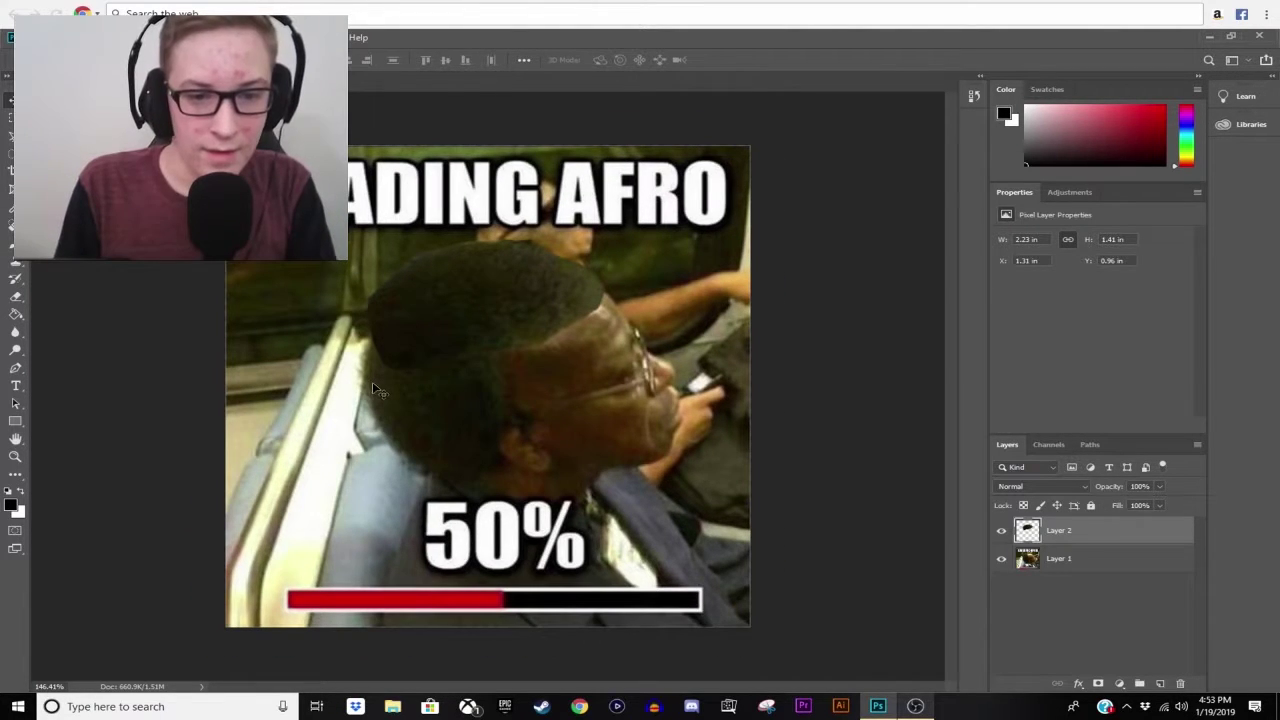
click(15, 296)
scroll(345, 296, up, 5)
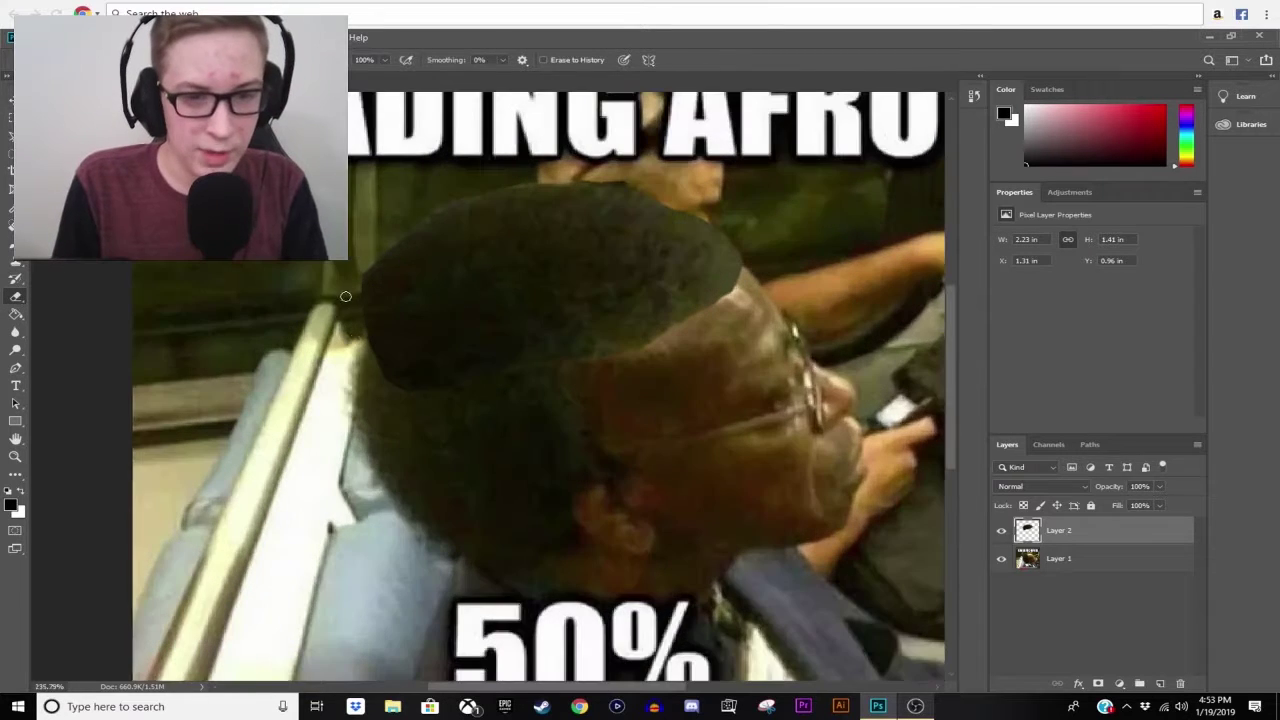
drag(381, 340, 358, 256)
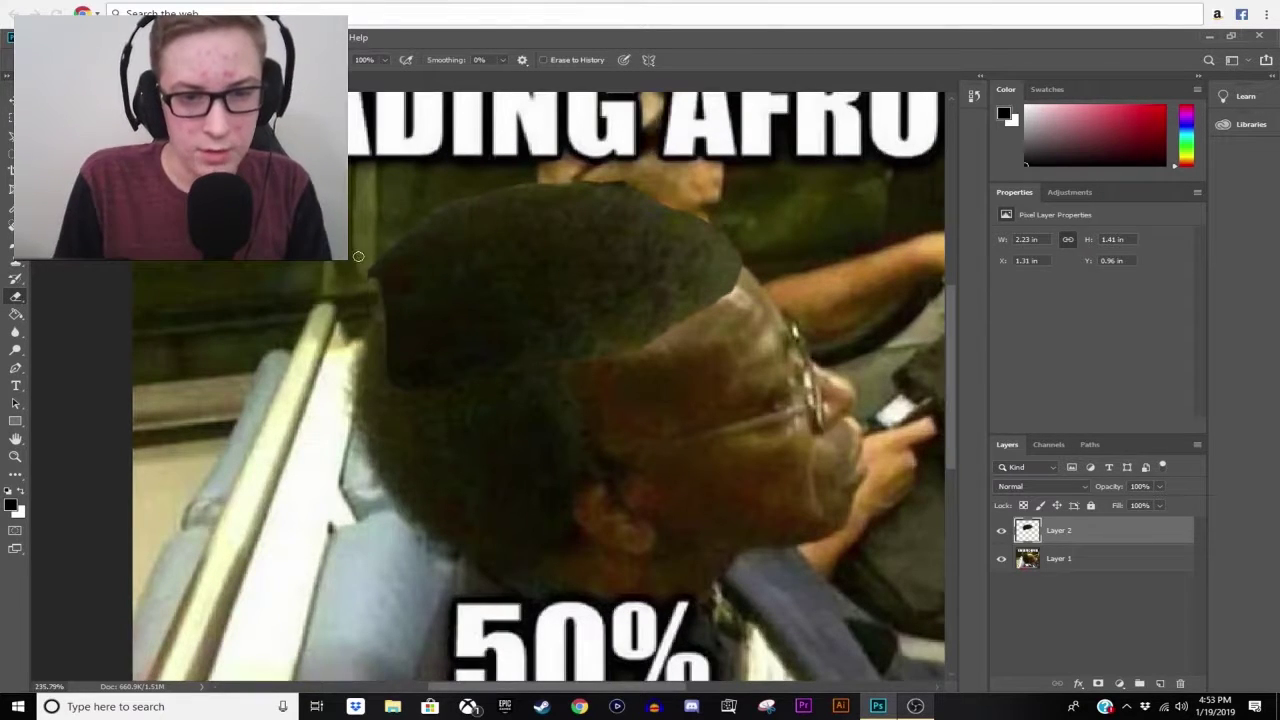
mouse_move(372, 321)
mouse_down()
mouse_move(383, 263)
mouse_move(383, 285)
mouse_up()
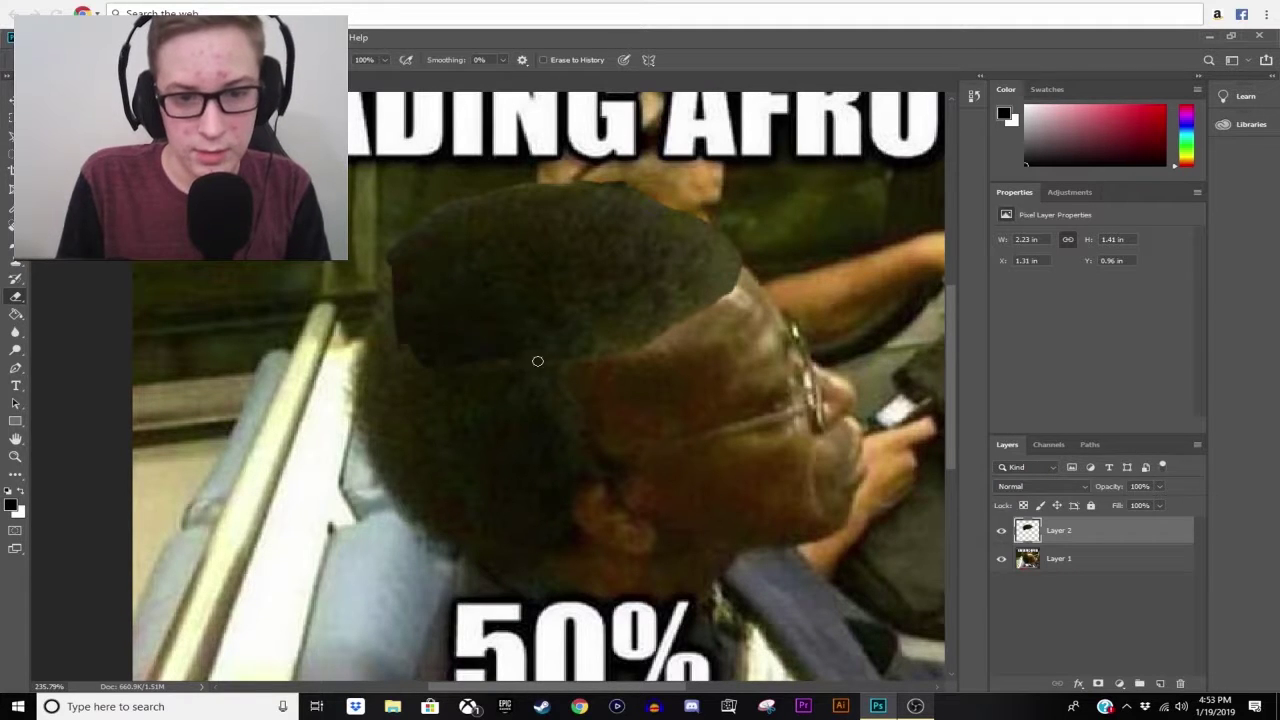
mouse_move(522, 372)
mouse_down()
mouse_move(489, 277)
mouse_move(529, 329)
mouse_move(504, 192)
mouse_move(583, 371)
mouse_move(558, 250)
mouse_up()
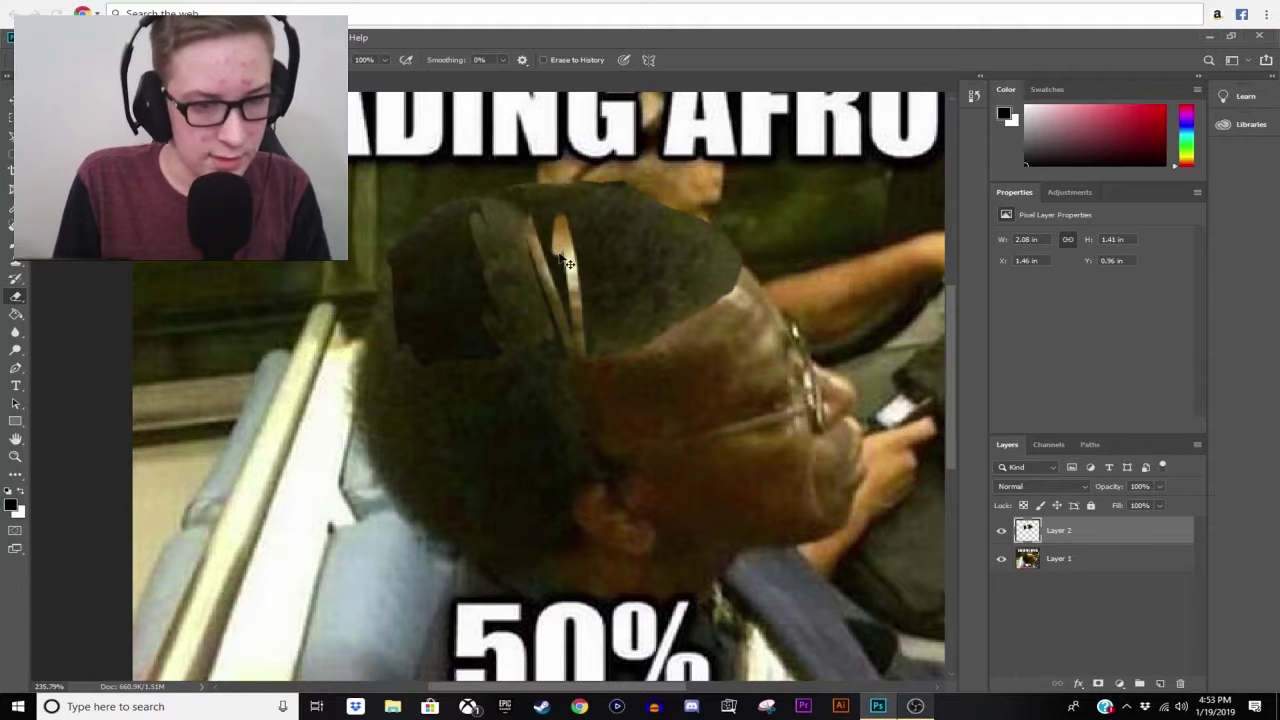
key(ctrl+z)
key(ctrl+z)
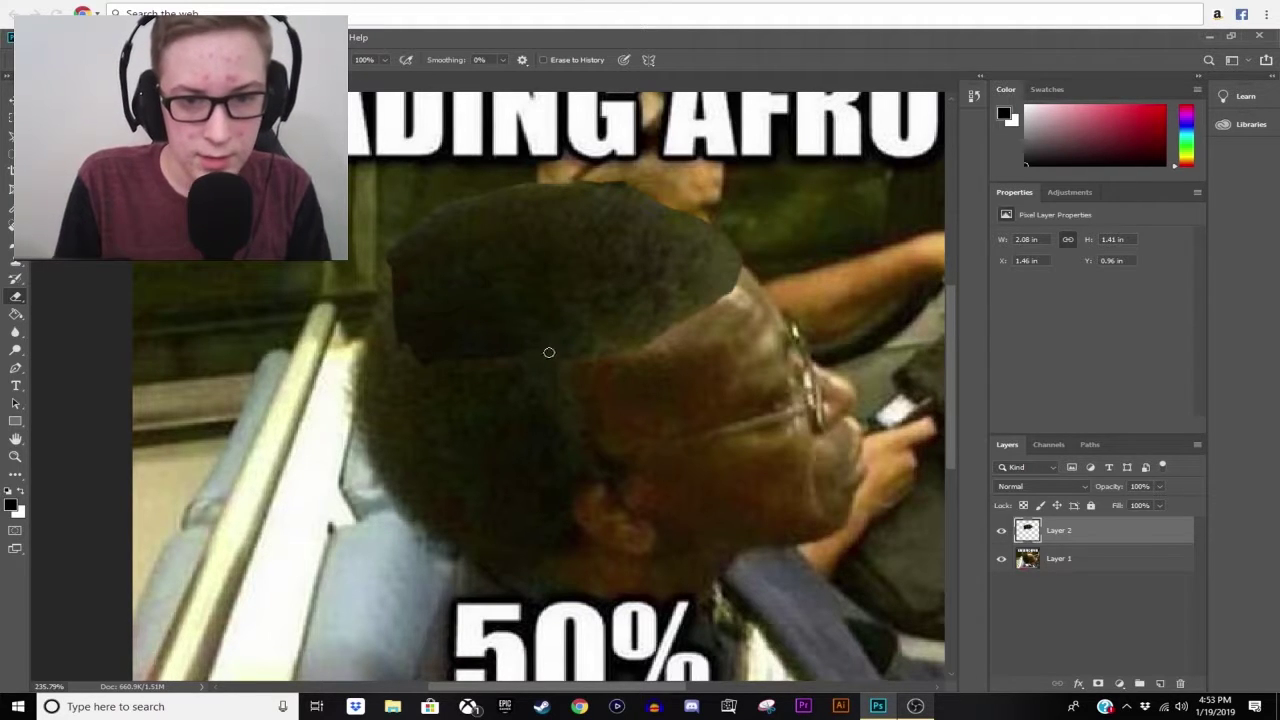
- Adjust the eraser brush size and erase the dark patches along the afro's left and top edges
drag(548, 352, 494, 198)
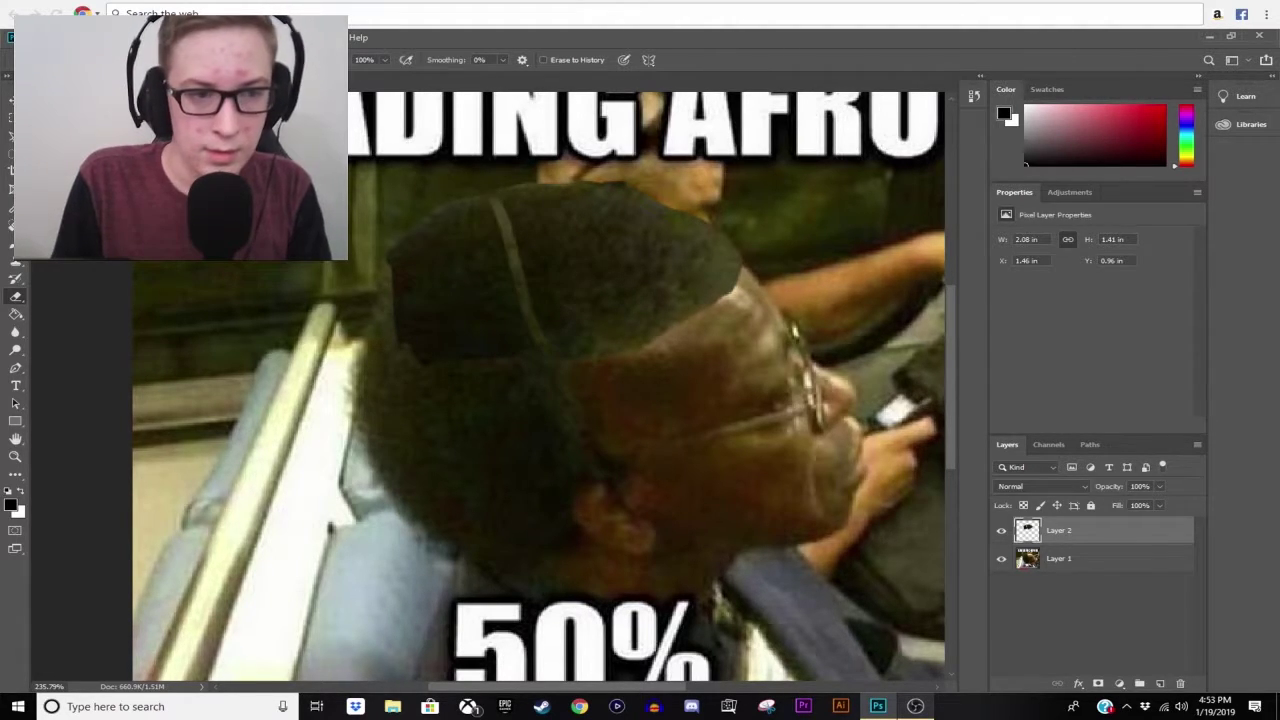
click(70, 60)
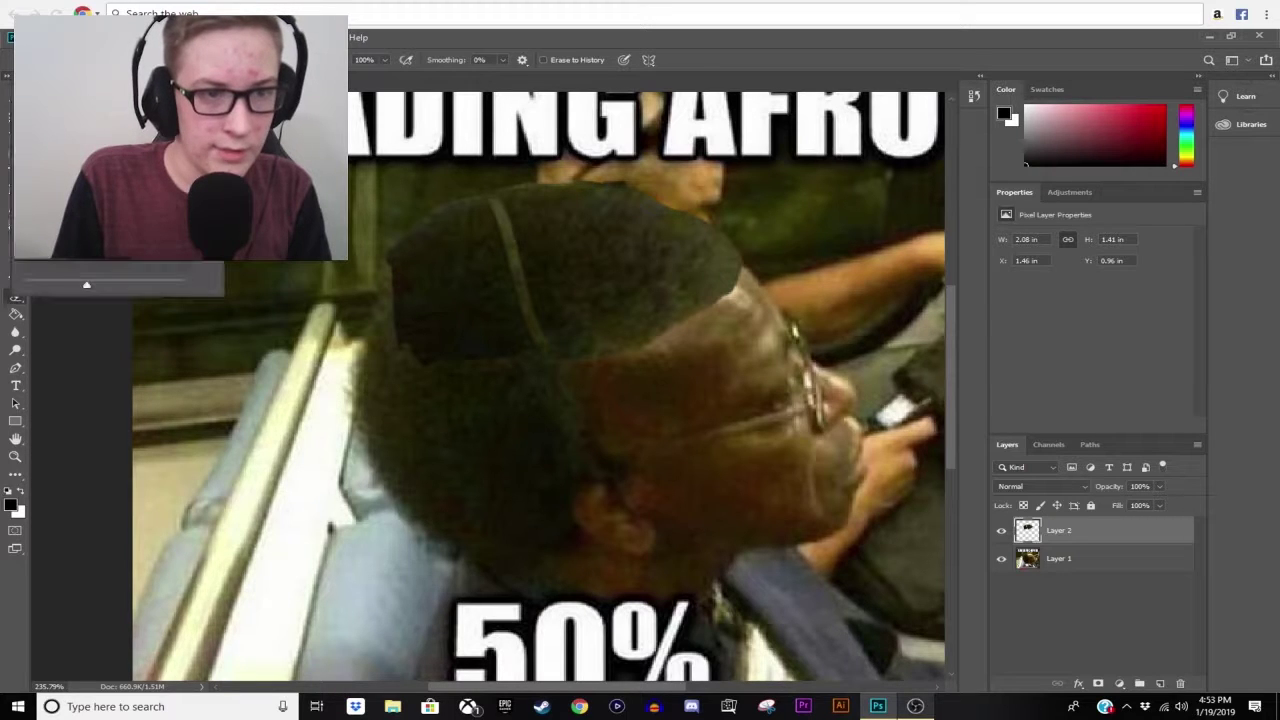
key(Return)
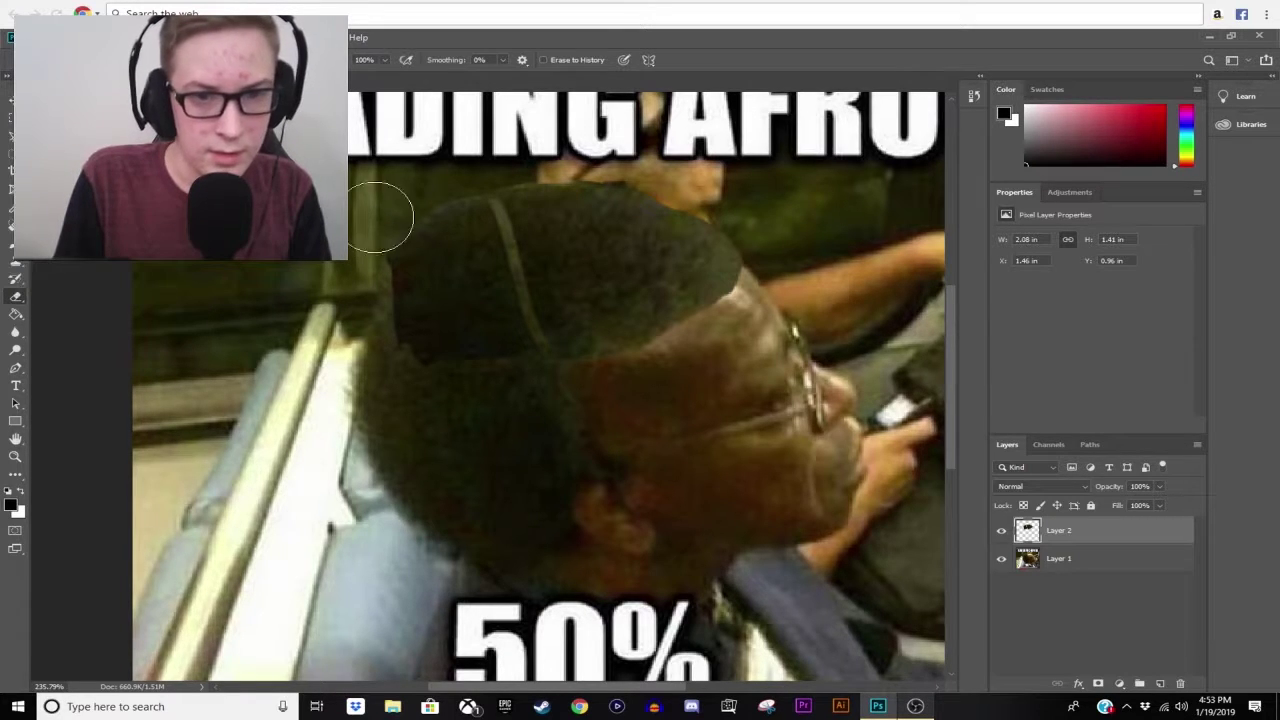
mouse_move(451, 220)
mouse_down()
mouse_move(466, 294)
mouse_move(423, 263)
mouse_move(459, 336)
mouse_up()
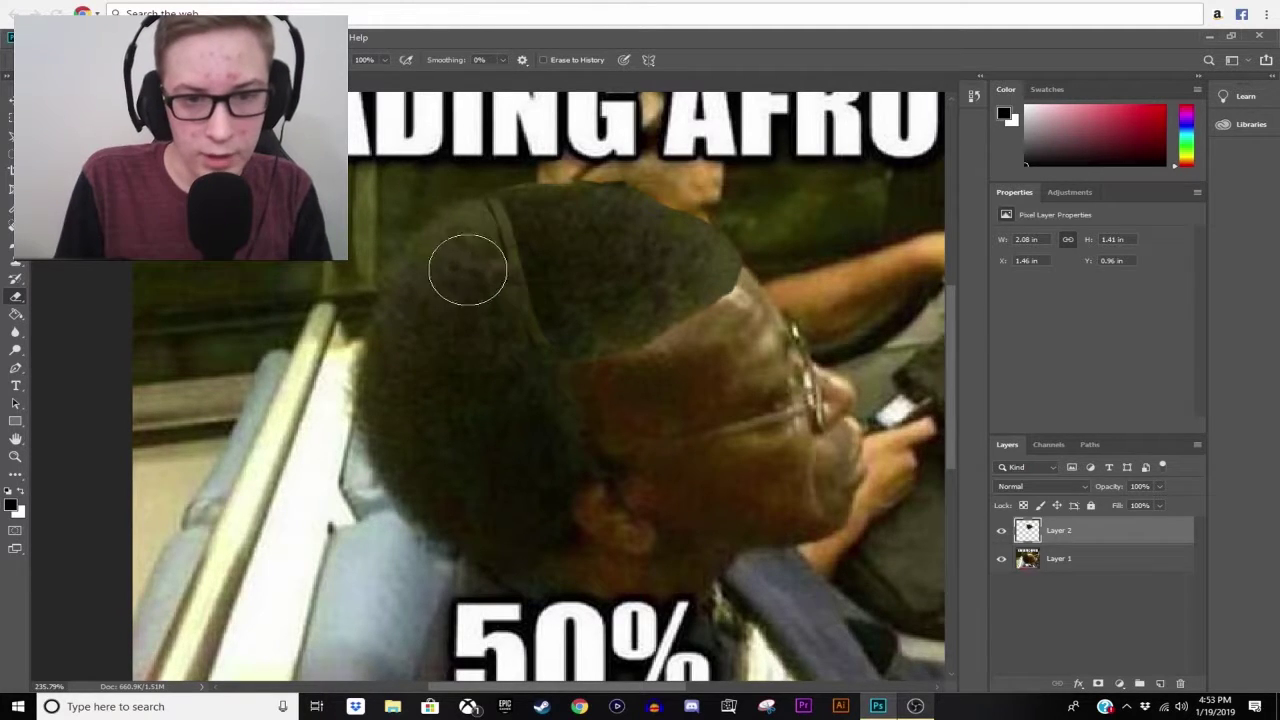
mouse_move(466, 271)
mouse_down()
mouse_move(457, 220)
mouse_move(497, 349)
mouse_up()
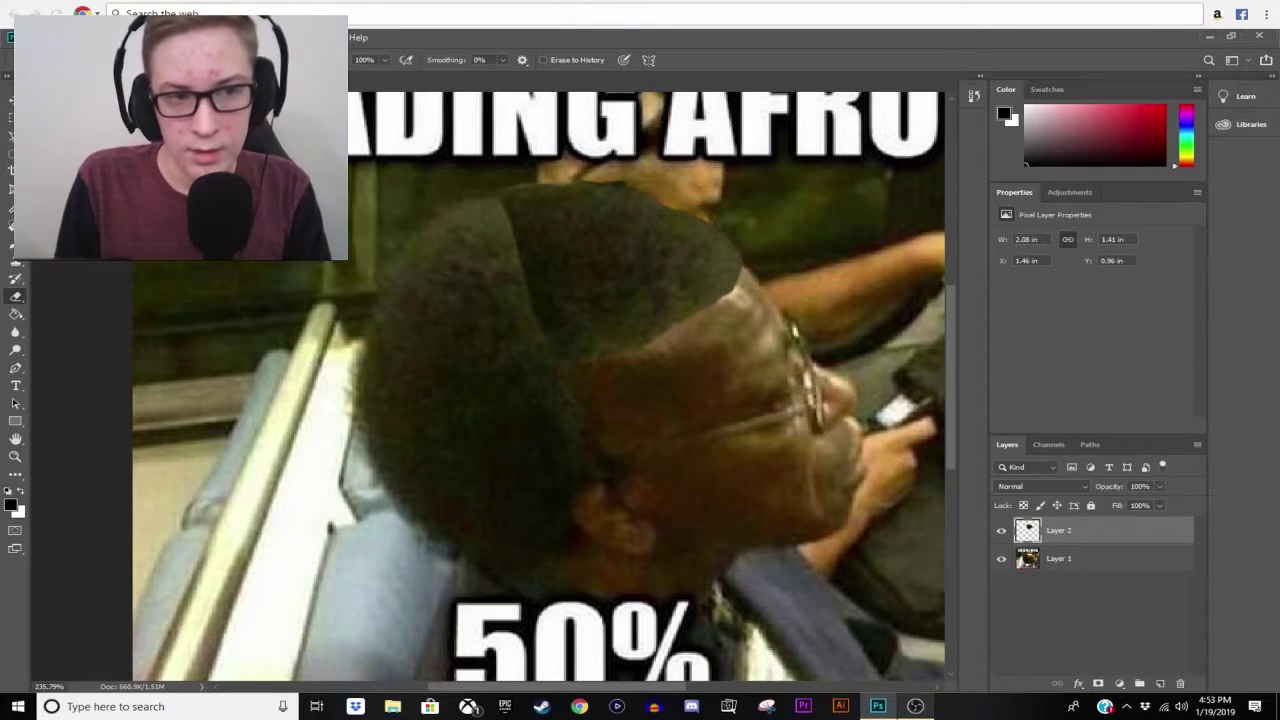
click(45, 60)
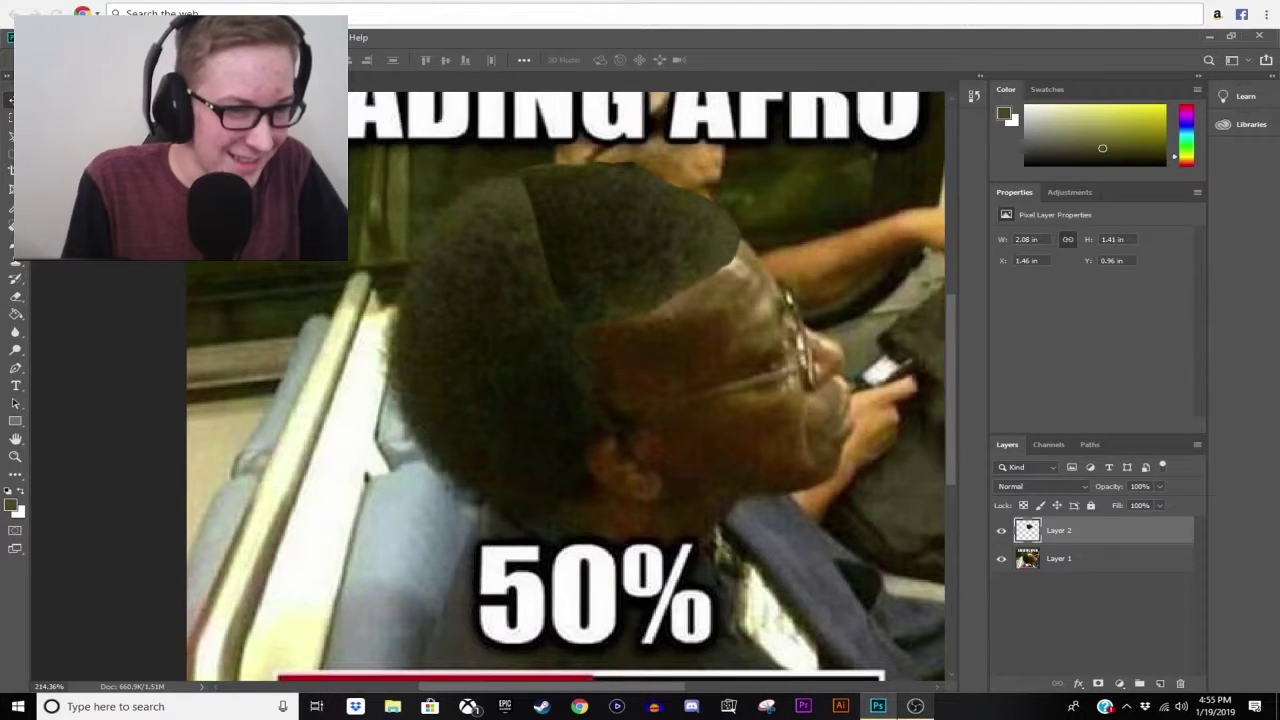
- Set red as the paint colour and bucket-fill the progress bar's black part
scroll(272, 262, down, 3)
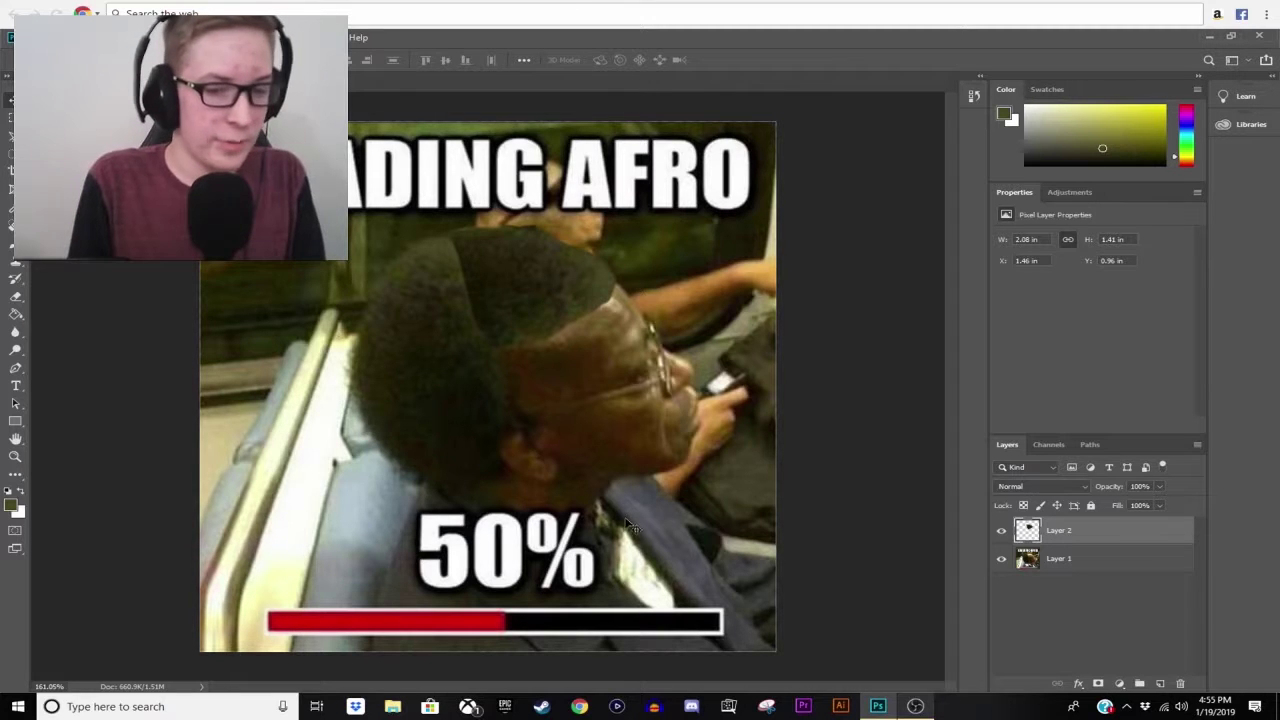
scroll(510, 578, up, 2)
scroll(507, 452, down, 2)
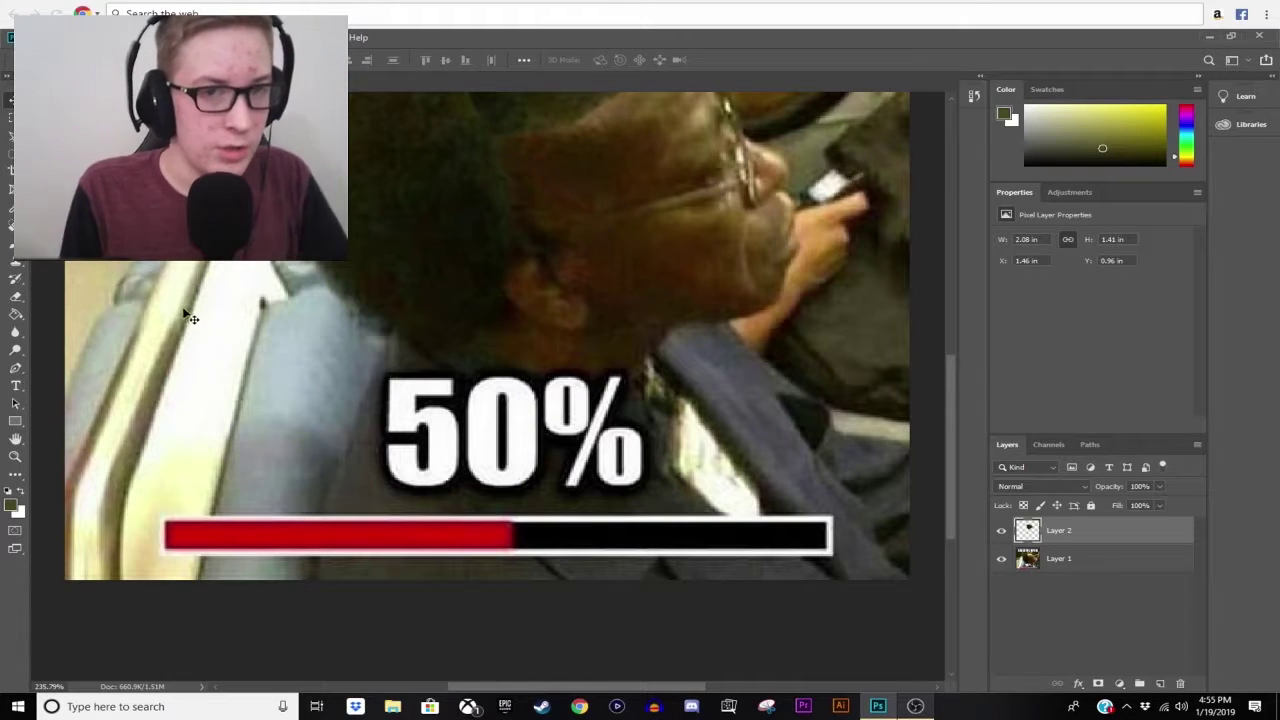
key(g)
alt+click(500, 536)
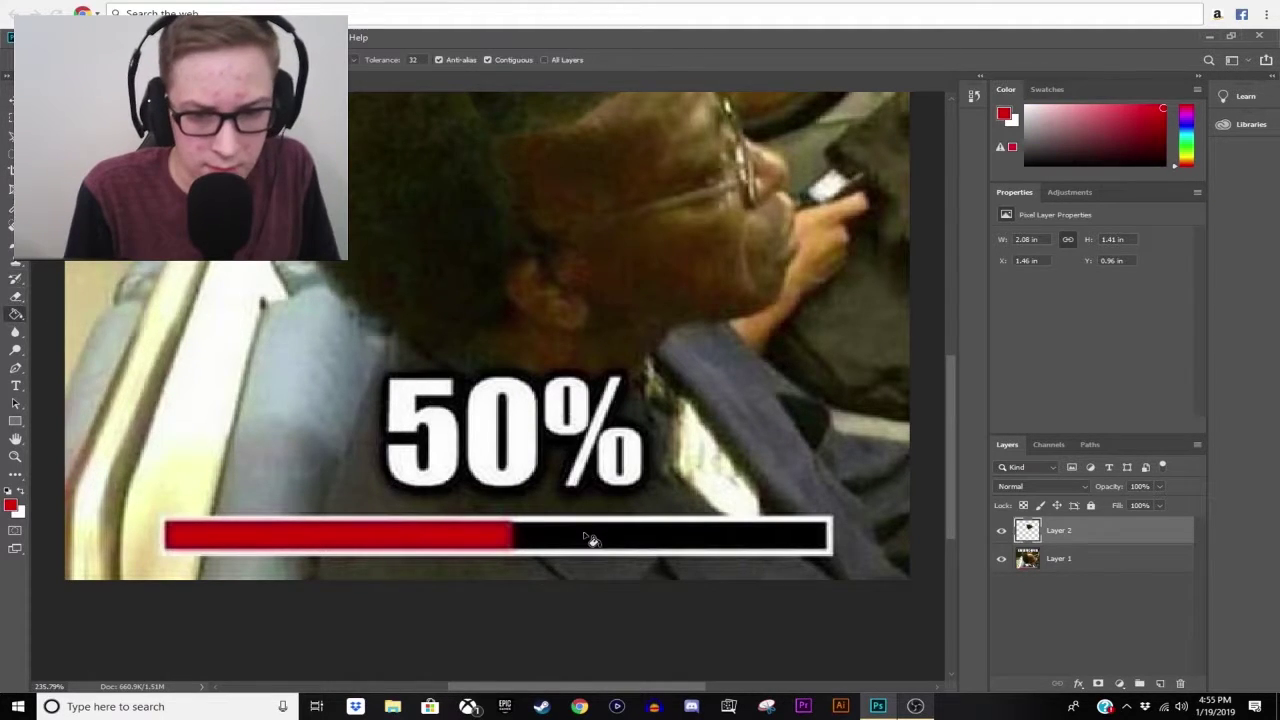
click(590, 538)
- Undo the accidental red fill and switch to the Magnetic Lasso
key(ctrl+z)
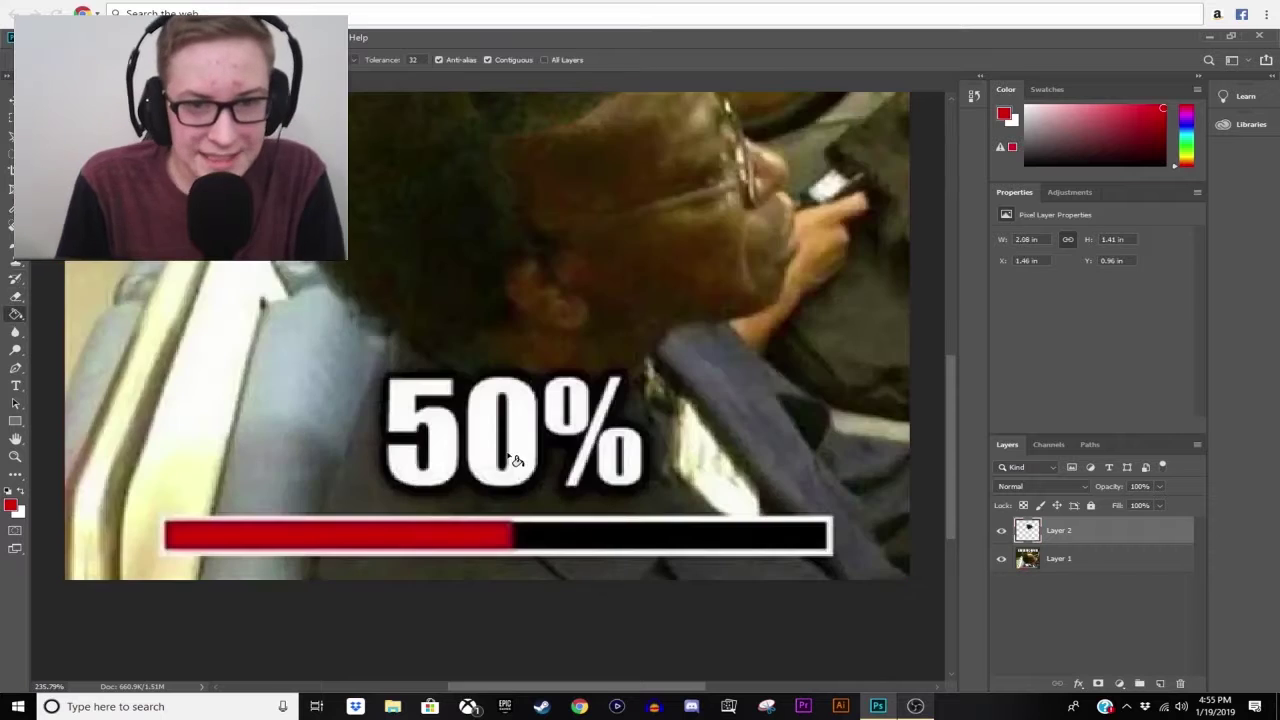
key(l)
scroll(745, 580, up, 3)
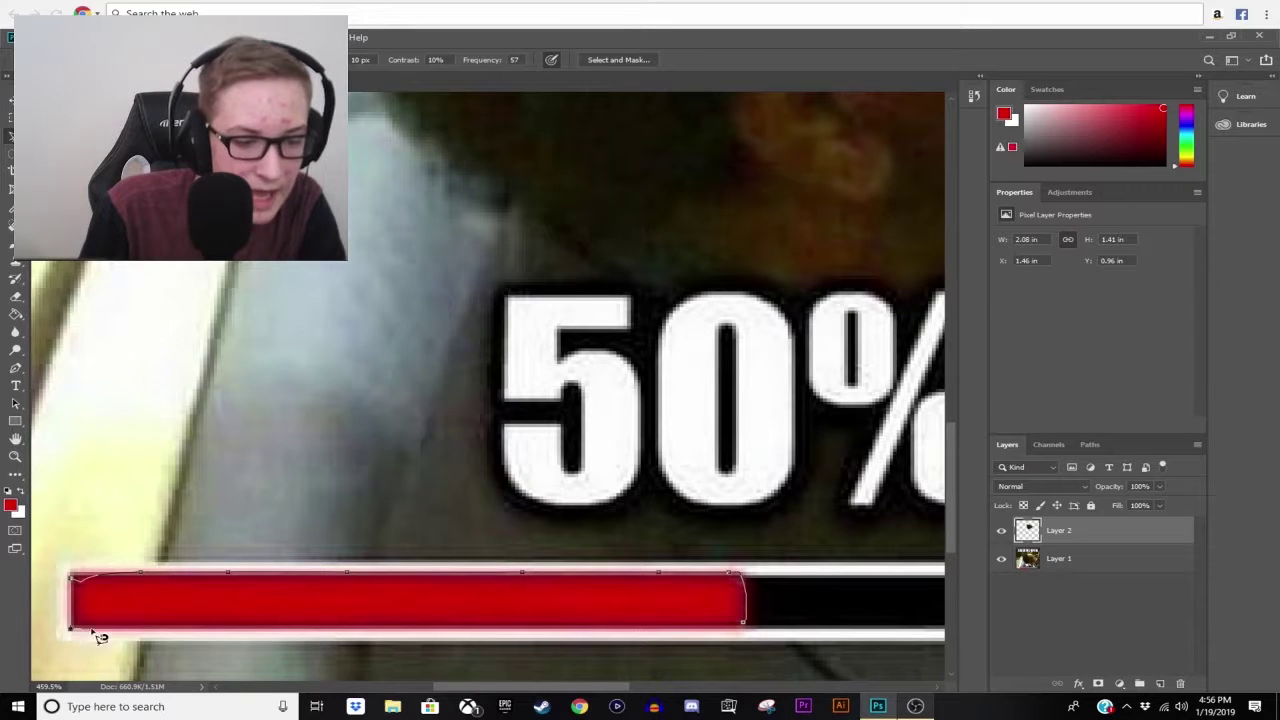
- Close the lasso outline around the red bar and inspect the selection
double_click(752, 630)
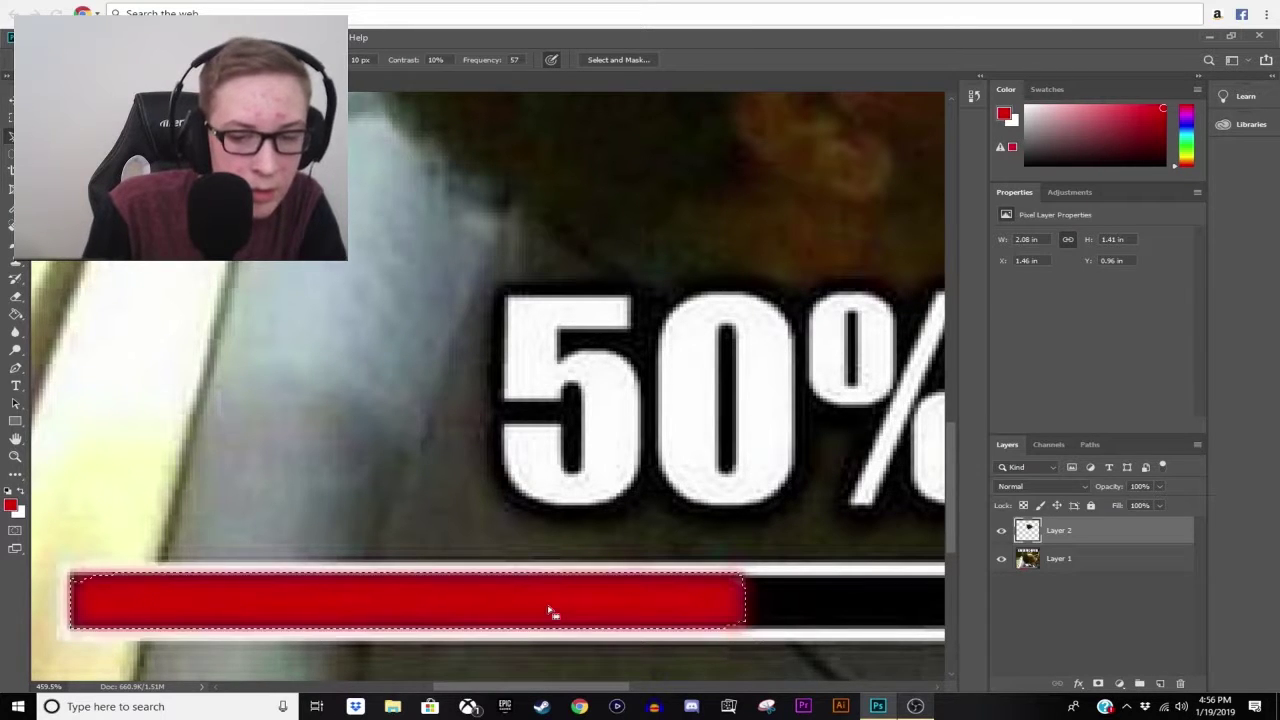
scroll(546, 606, down, 2)
scroll(543, 600, down, 2)
scroll(537, 603, down, 2)
scroll(537, 603, down, 1)
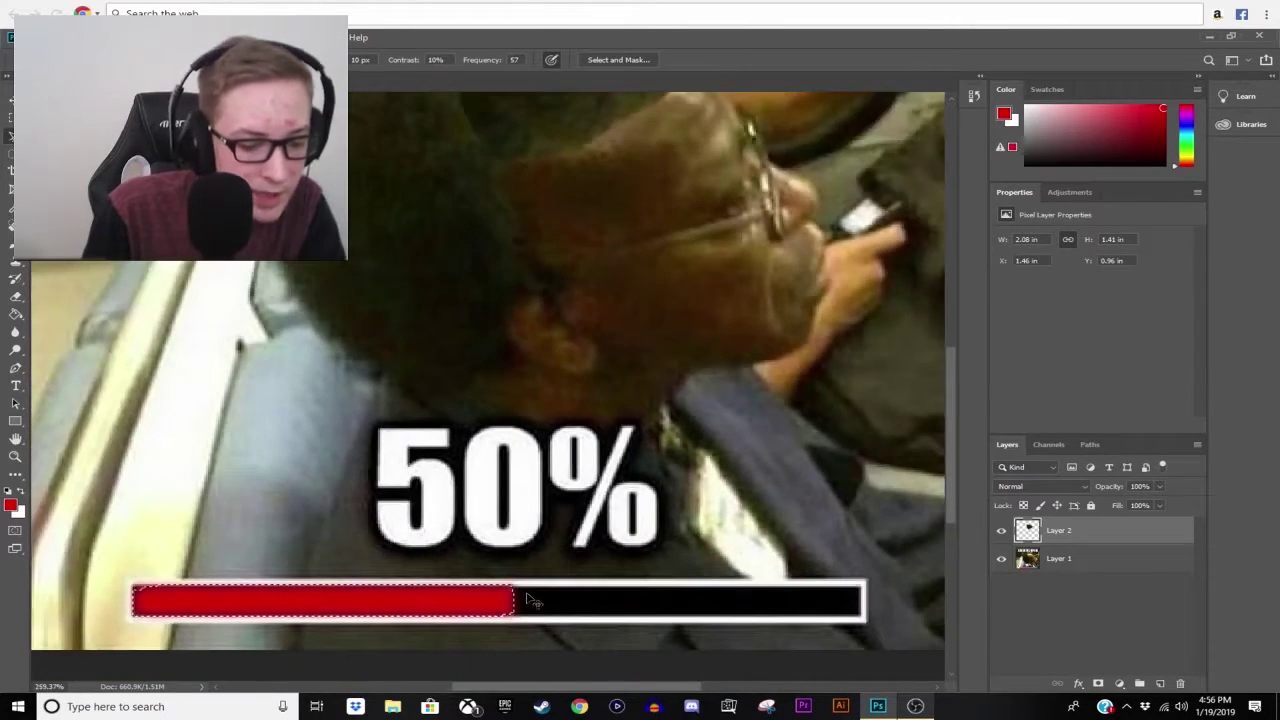
scroll(300, 630, up, 2)
scroll(305, 628, up, 1)
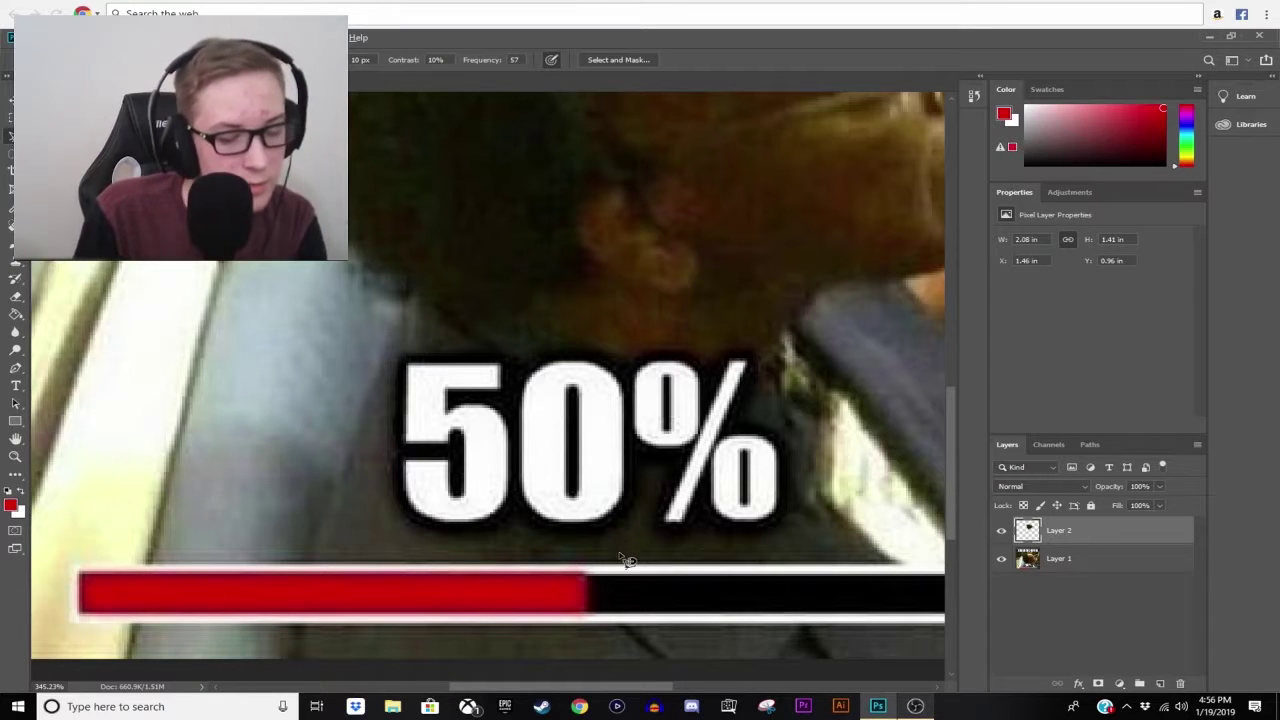
scroll(620, 548, down, 8)
scroll(515, 605, up, 2)
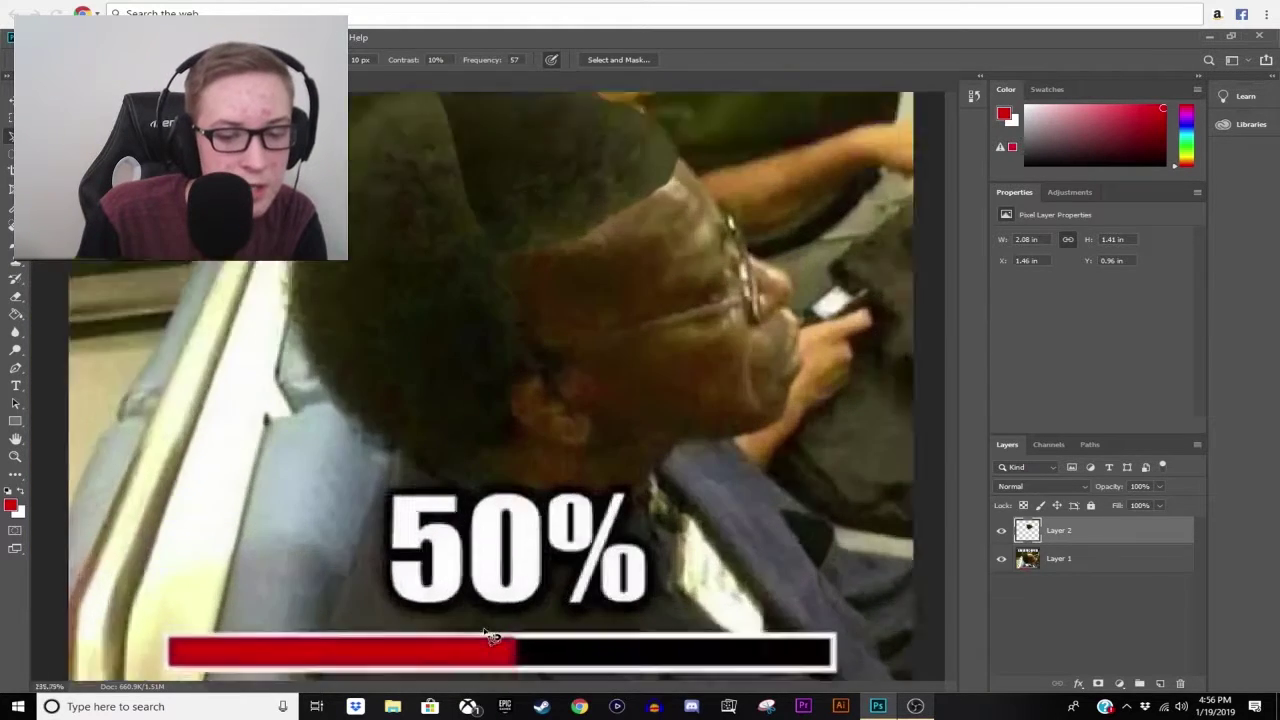
scroll(491, 634, up, 2)
scroll(491, 557, up, 2)
scroll(600, 626, up, 1)
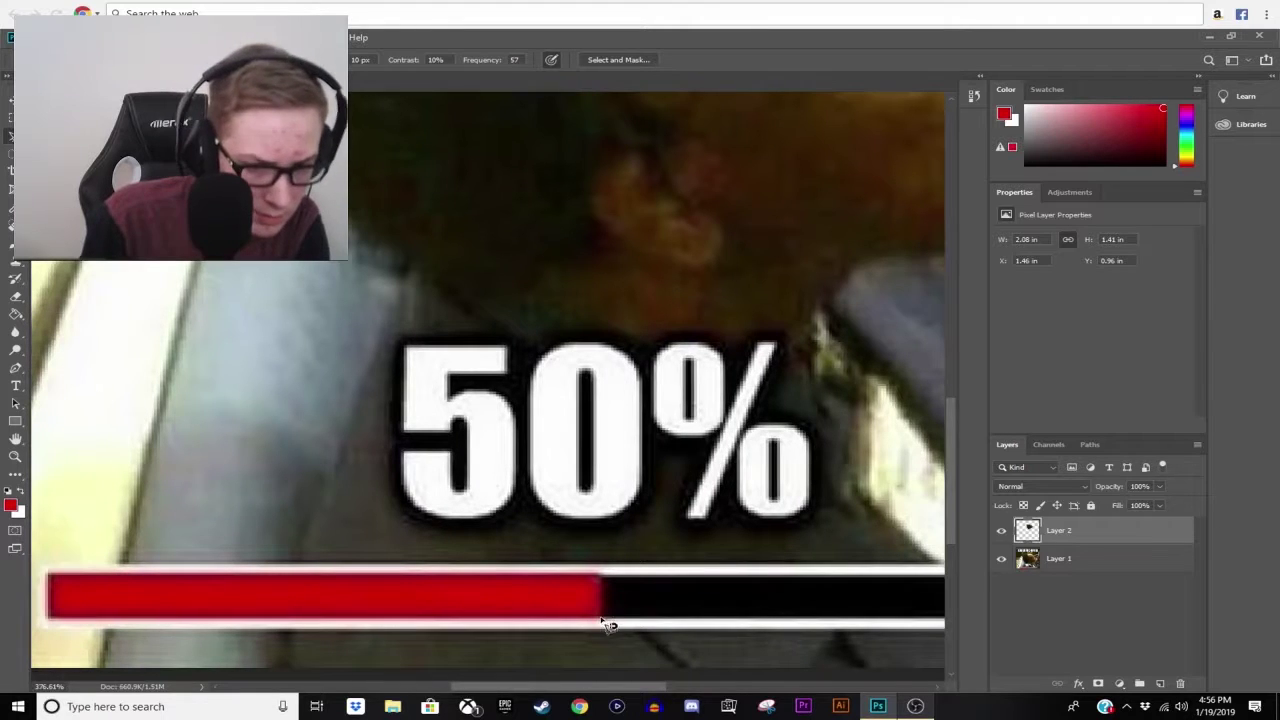
- Re-trace and close the selection around the red bar section
click(601, 622)
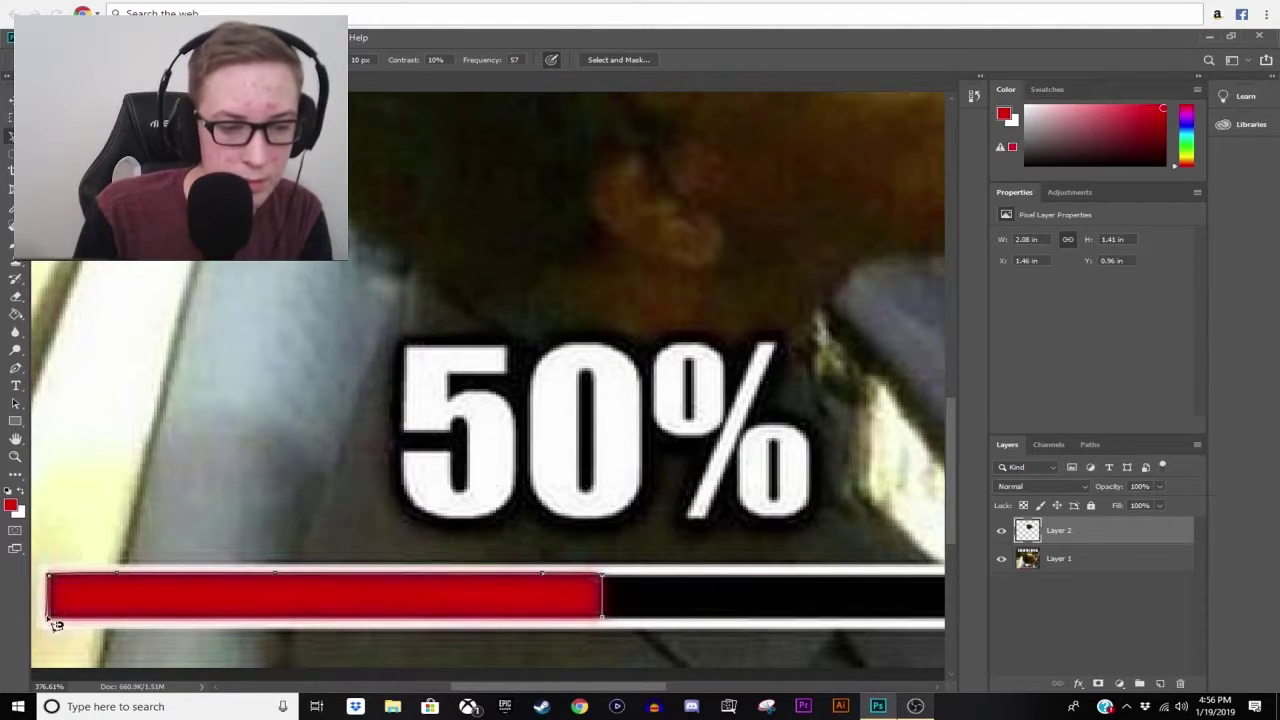
click(603, 622)
scroll(450, 540, down, 3)
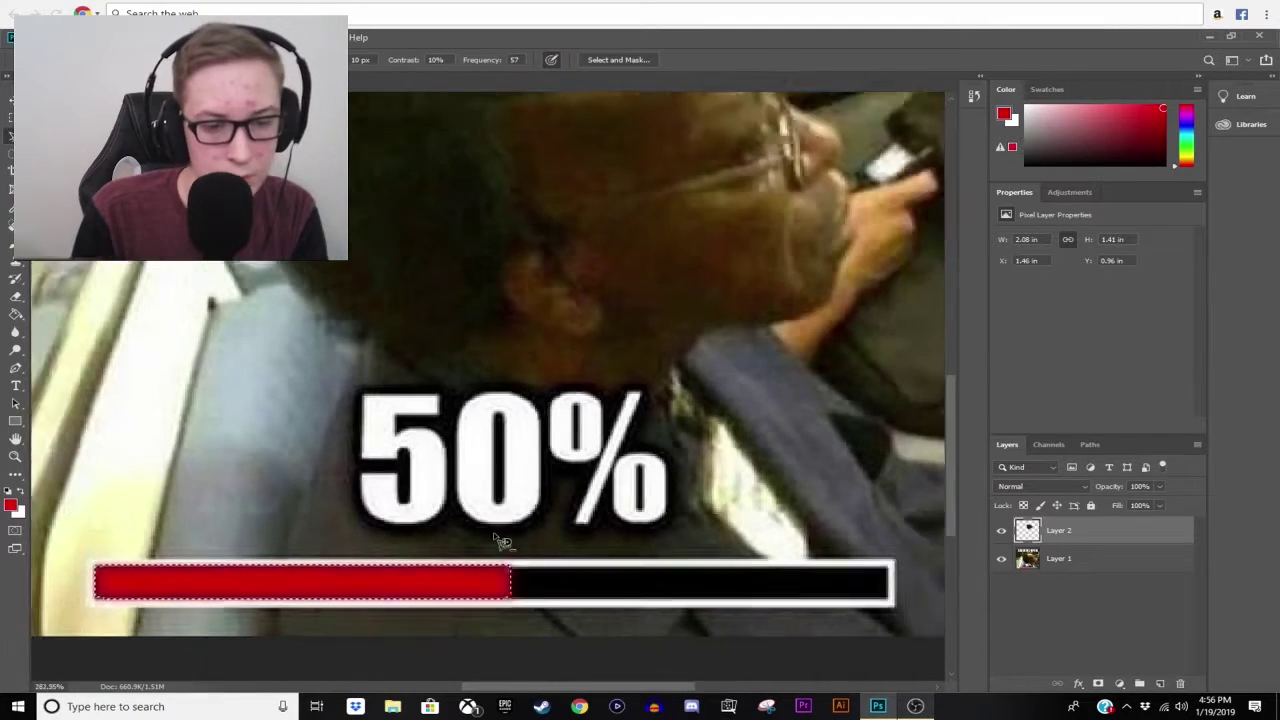
scroll(494, 540, down, 2)
- Try copying the selection, dismiss the copy errors, and make Layer 1 active
key(ctrl+c)
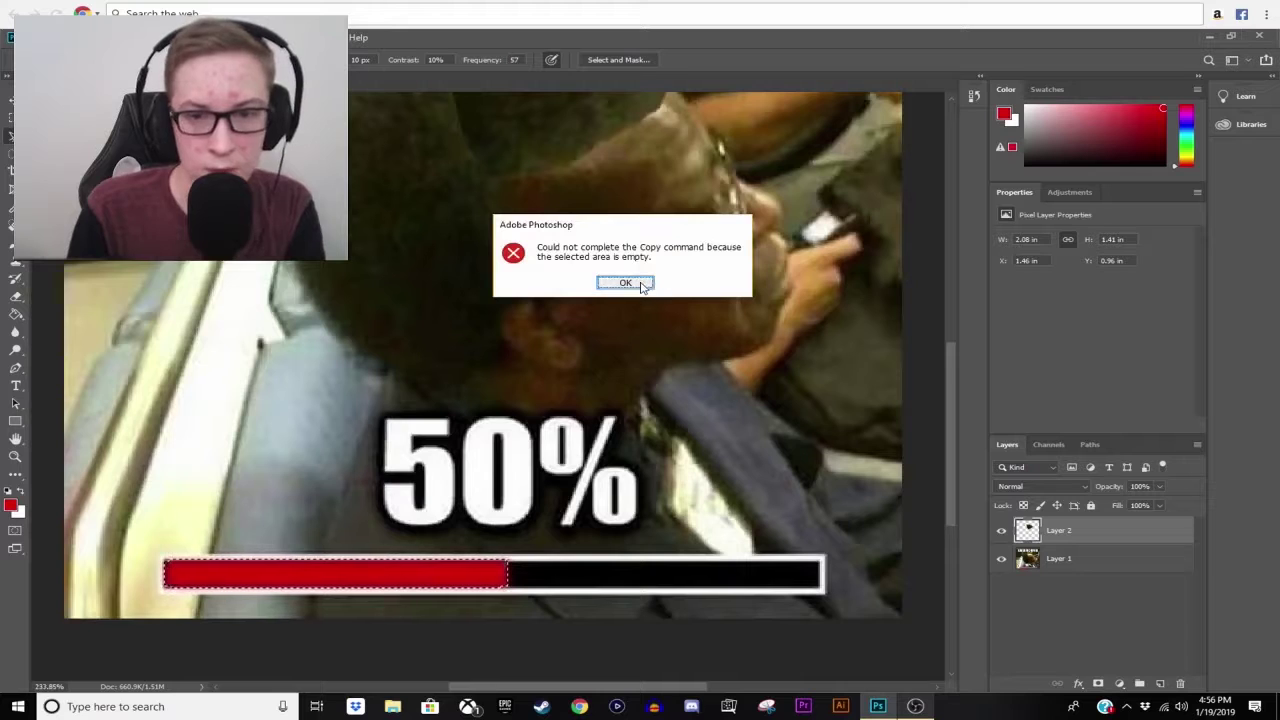
click(643, 287)
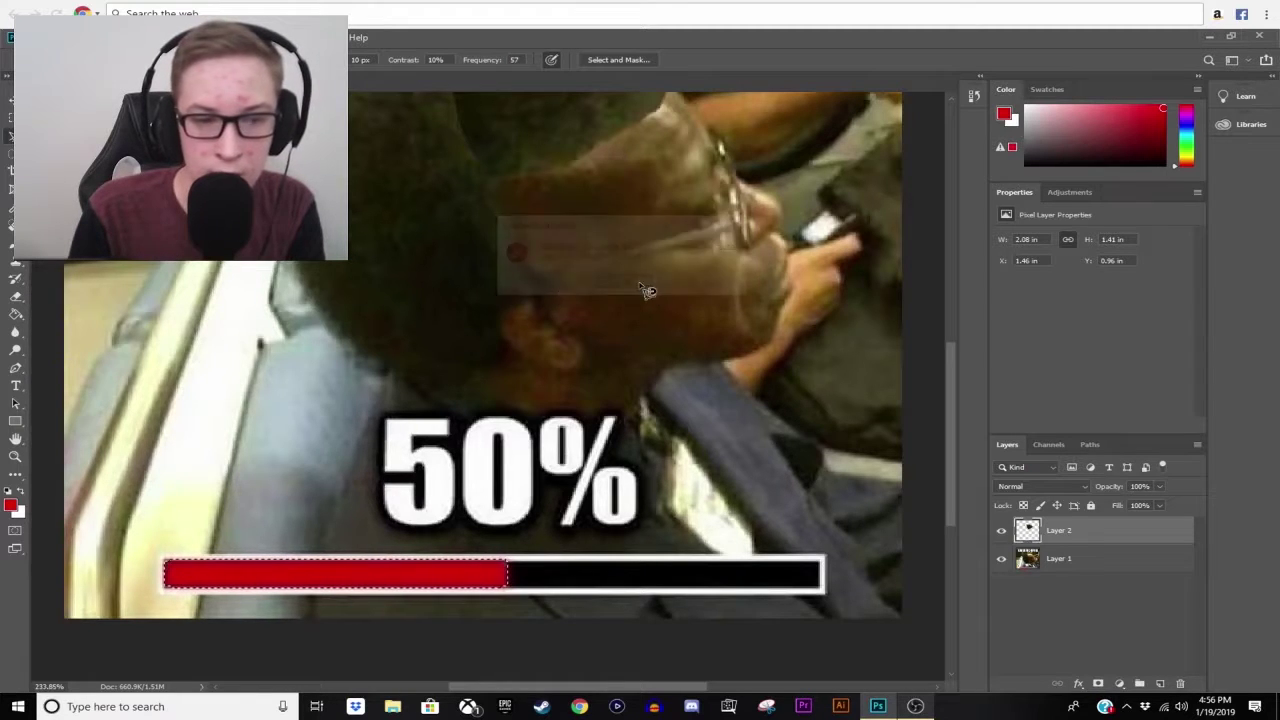
click(12, 100)
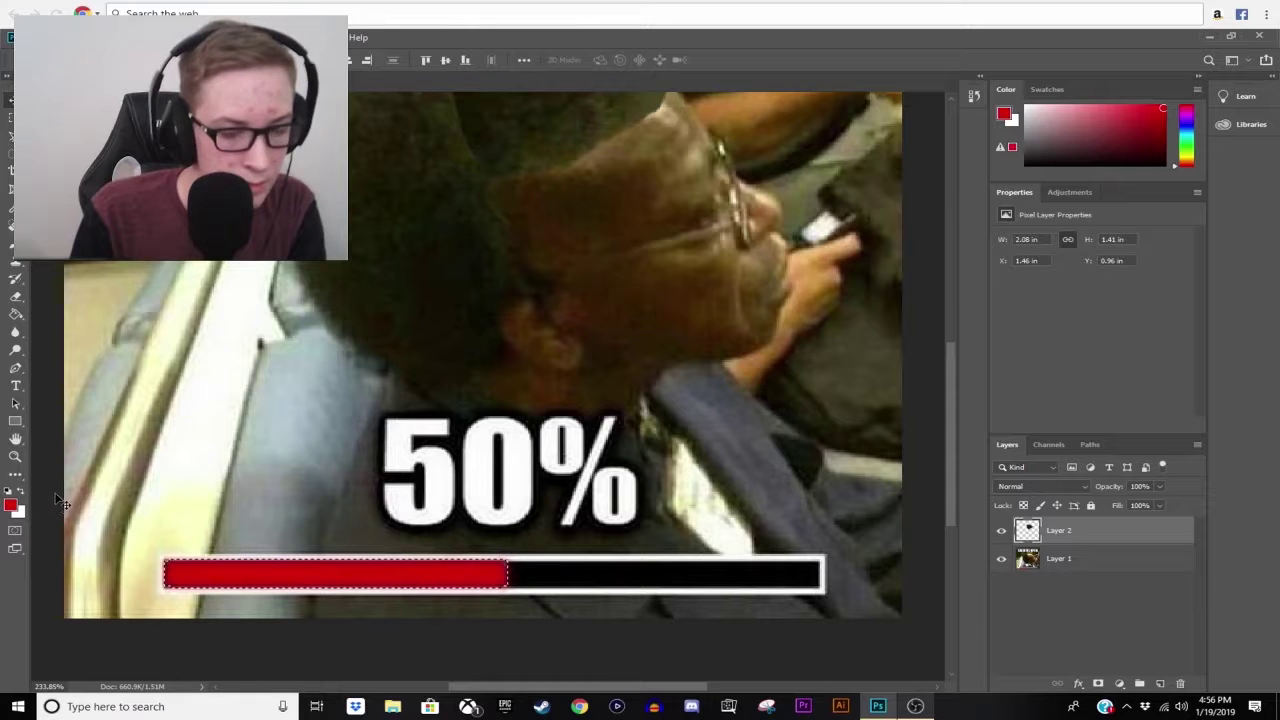
key(ctrl+c)
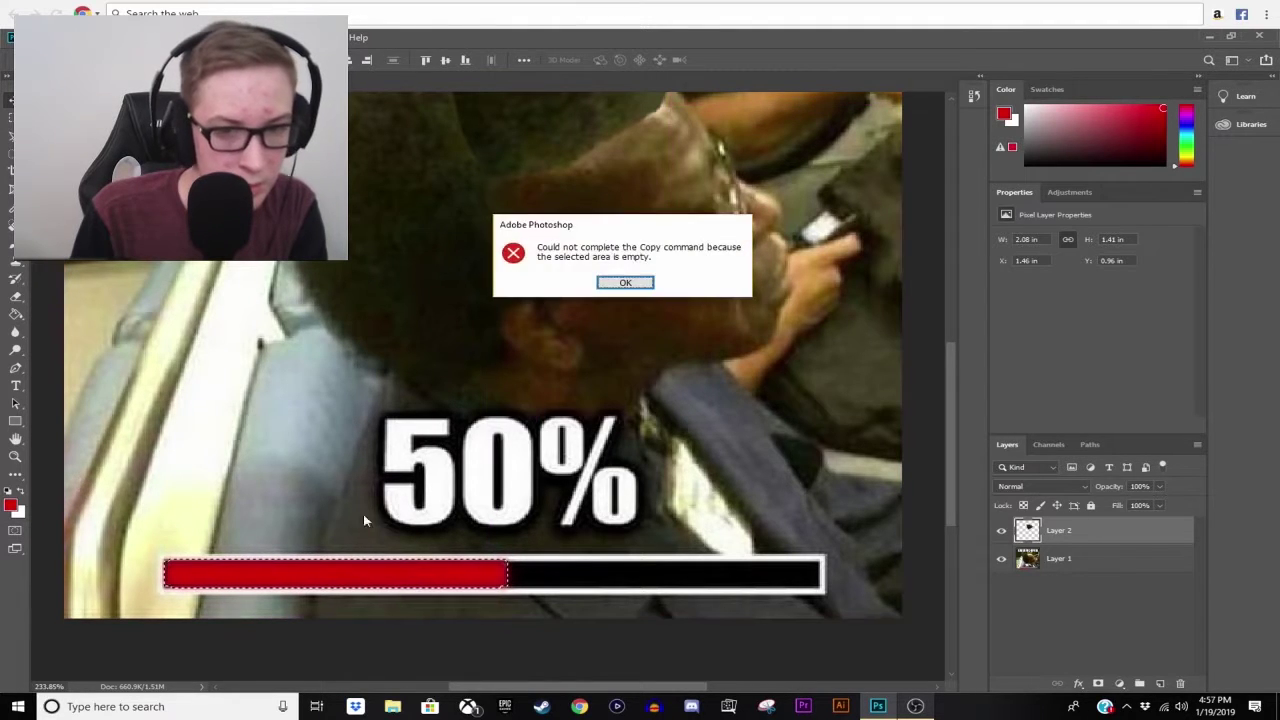
click(641, 282)
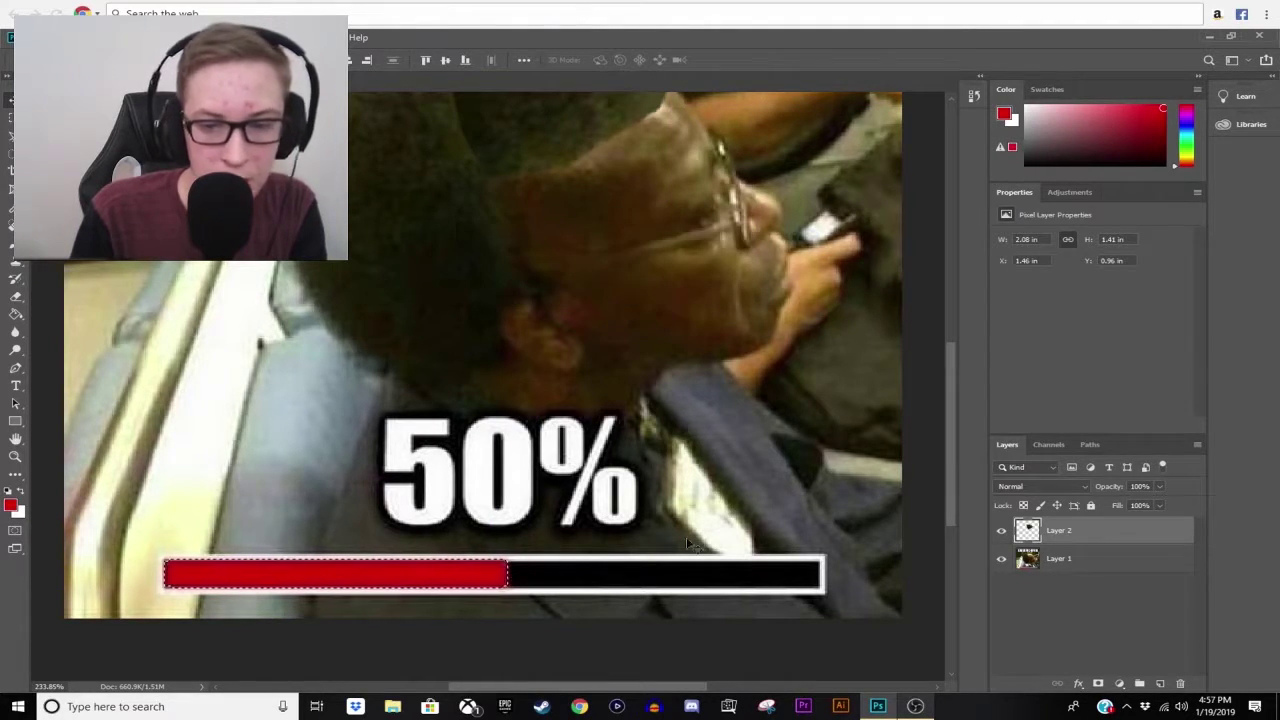
click(1079, 567)
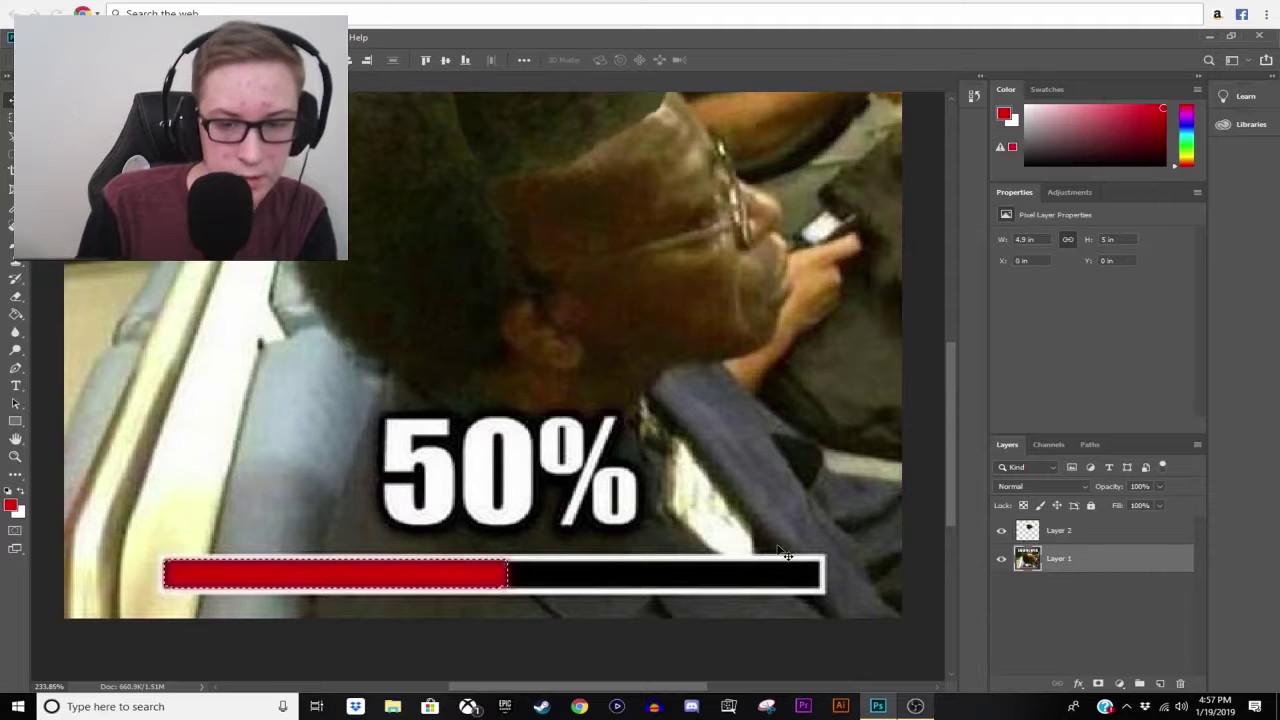
- Copy the red bar section onto Layer 3 and slide it right over the black part
key(ctrl+j)
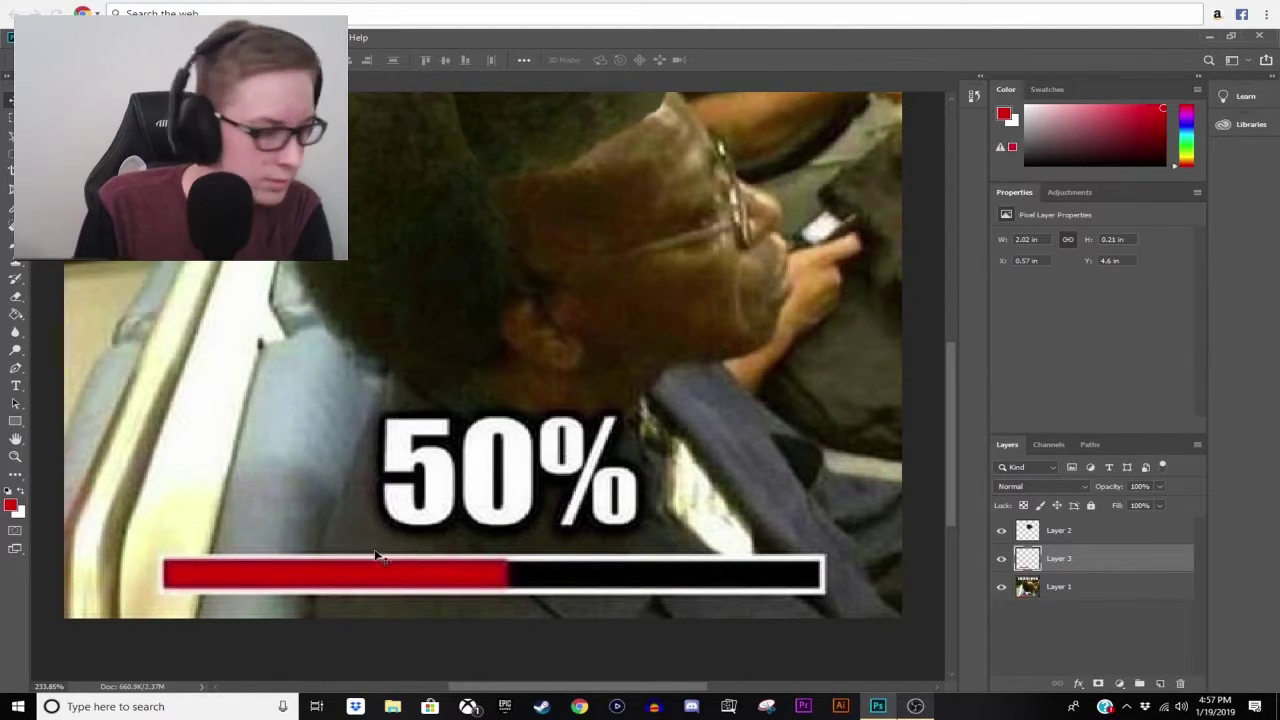
mouse_move(379, 576)
mouse_down()
mouse_move(463, 592)
mouse_move(677, 577)
mouse_up()
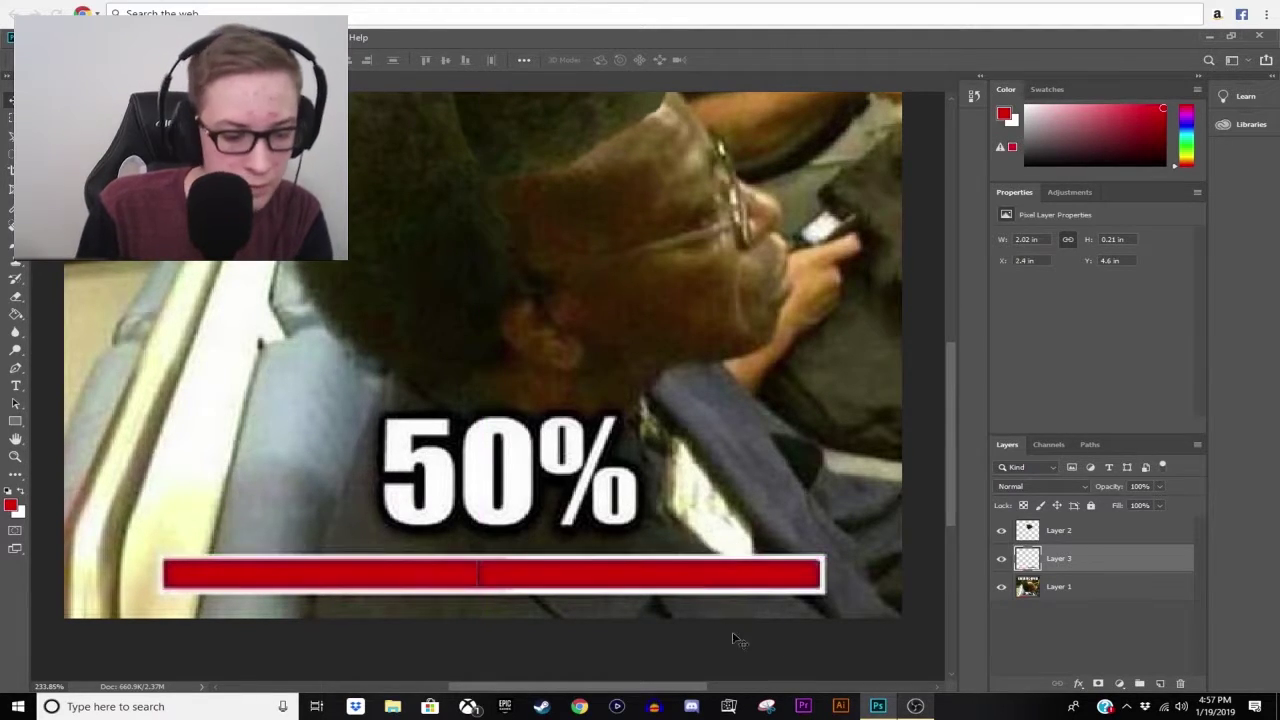
scroll(840, 616, up, 3)
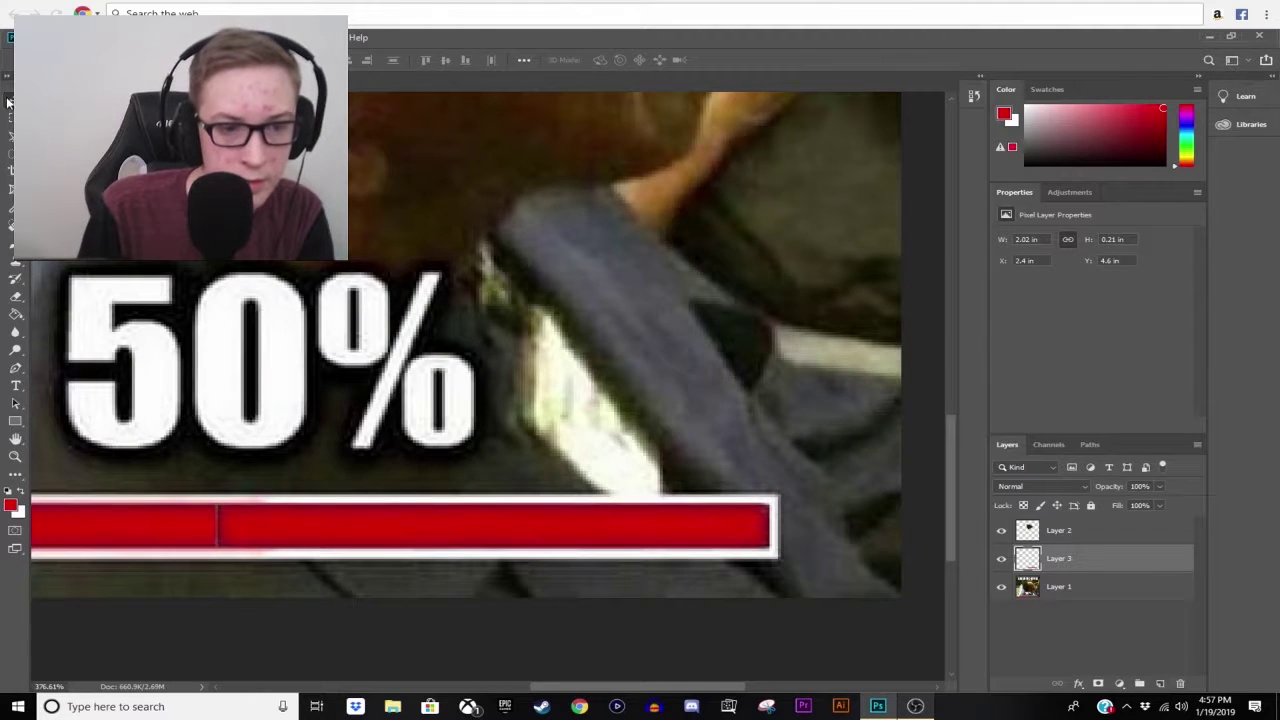
scroll(386, 528, up, 1)
scroll(280, 547, up, 1)
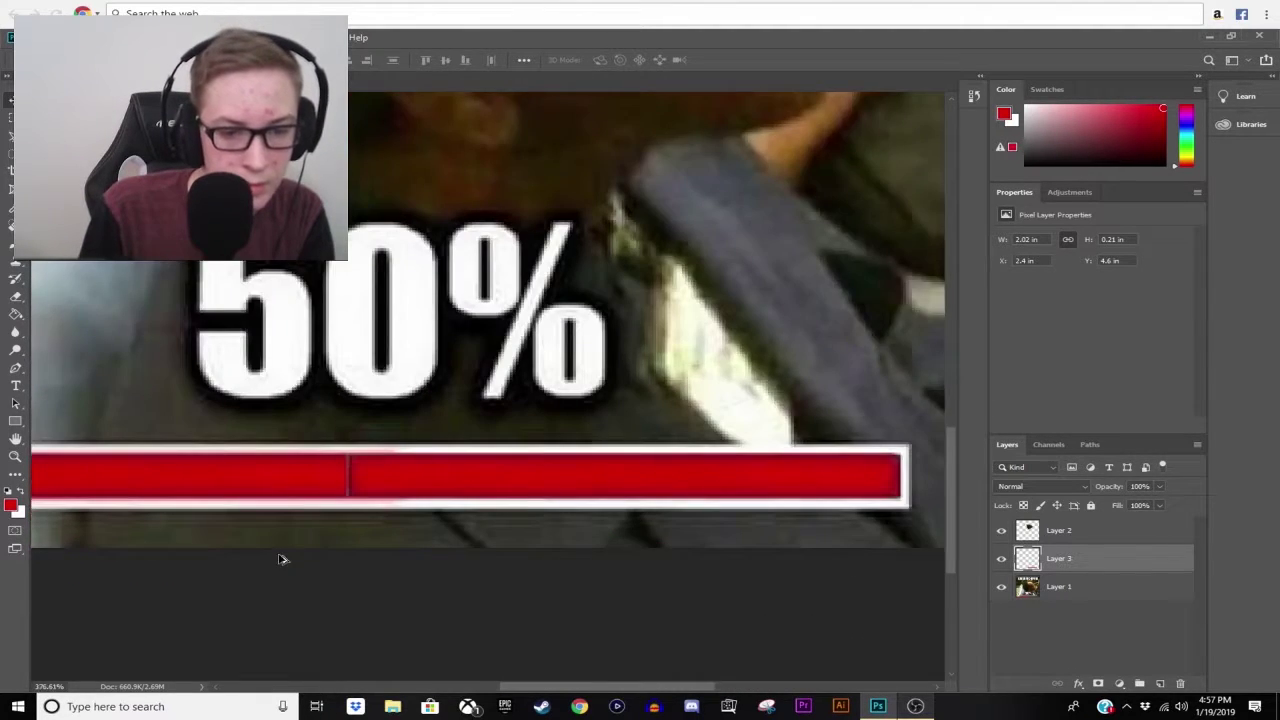
scroll(132, 300, up, 1)
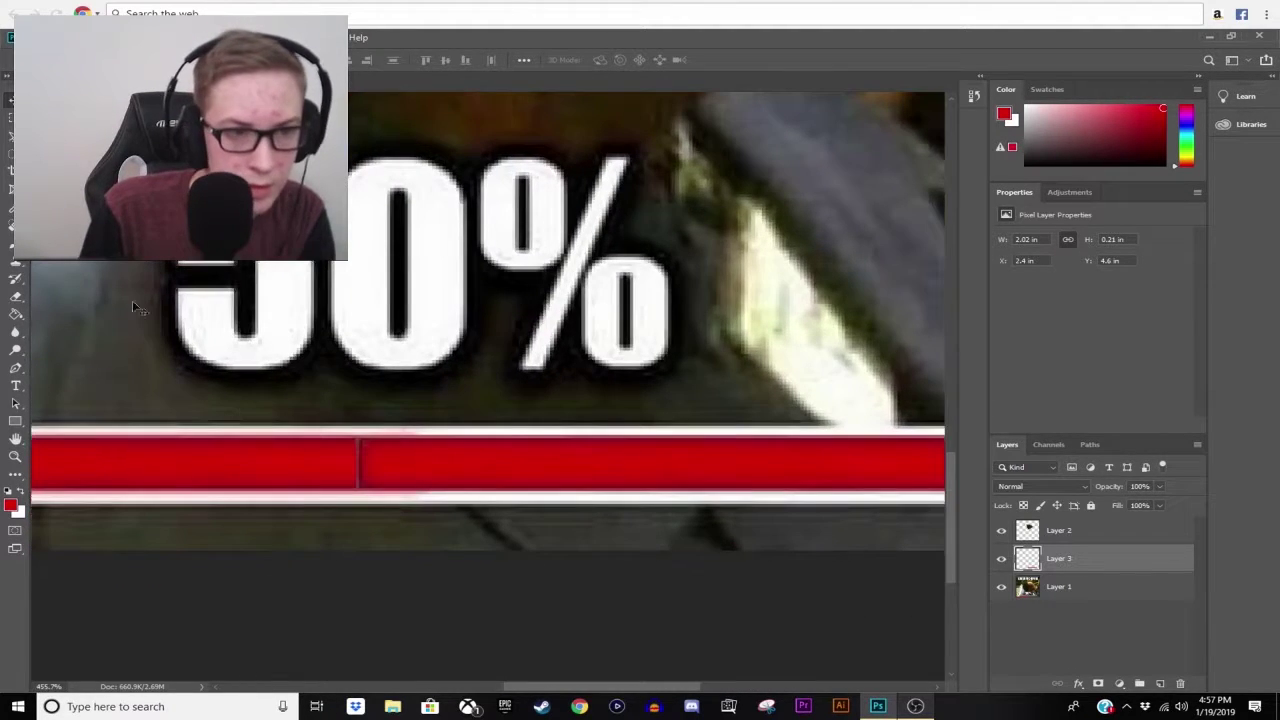
click(16, 298)
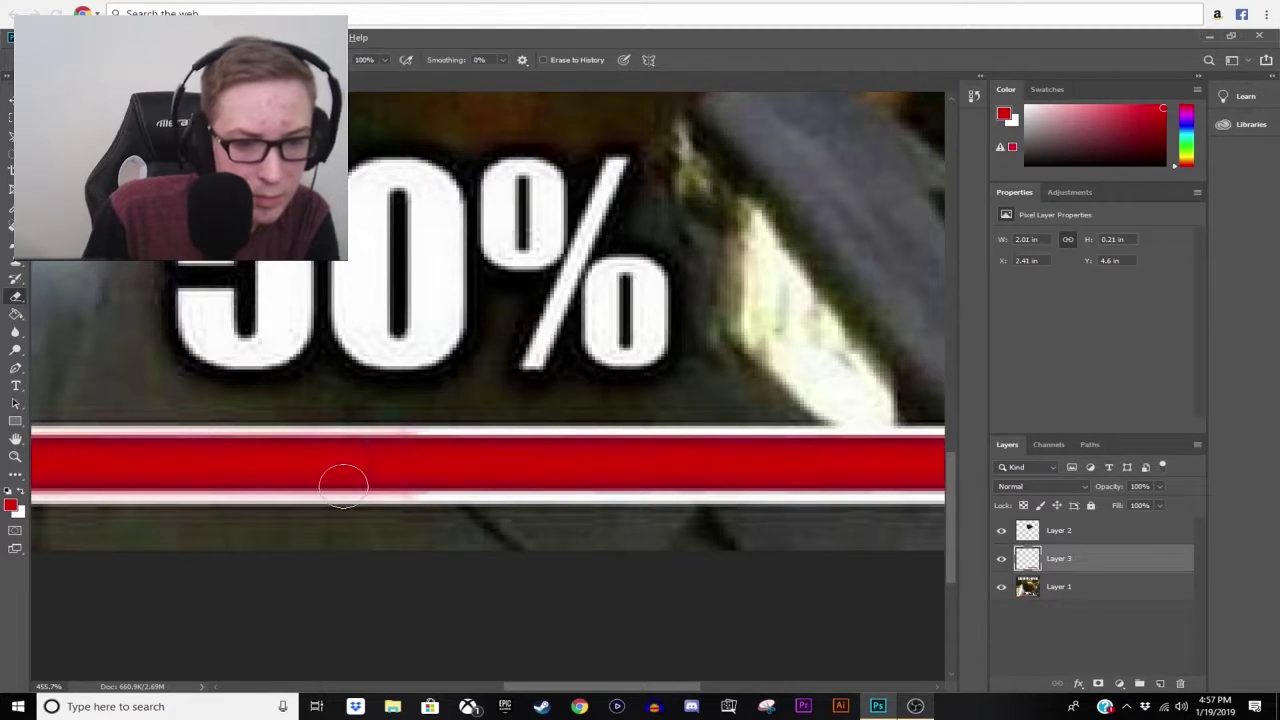
- Erase the seam line in the now fully red progress bar
drag(343, 486, 291, 479)
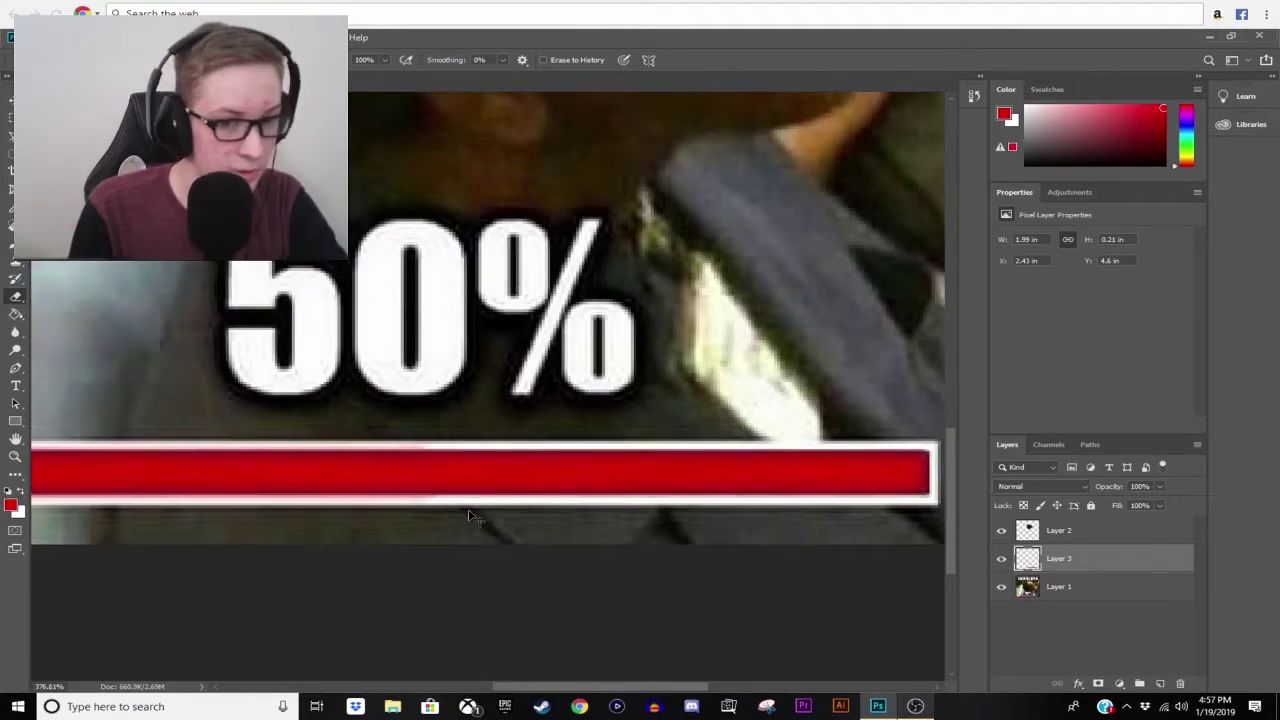
scroll(537, 503, right, 5)
scroll(591, 514, left, 3)
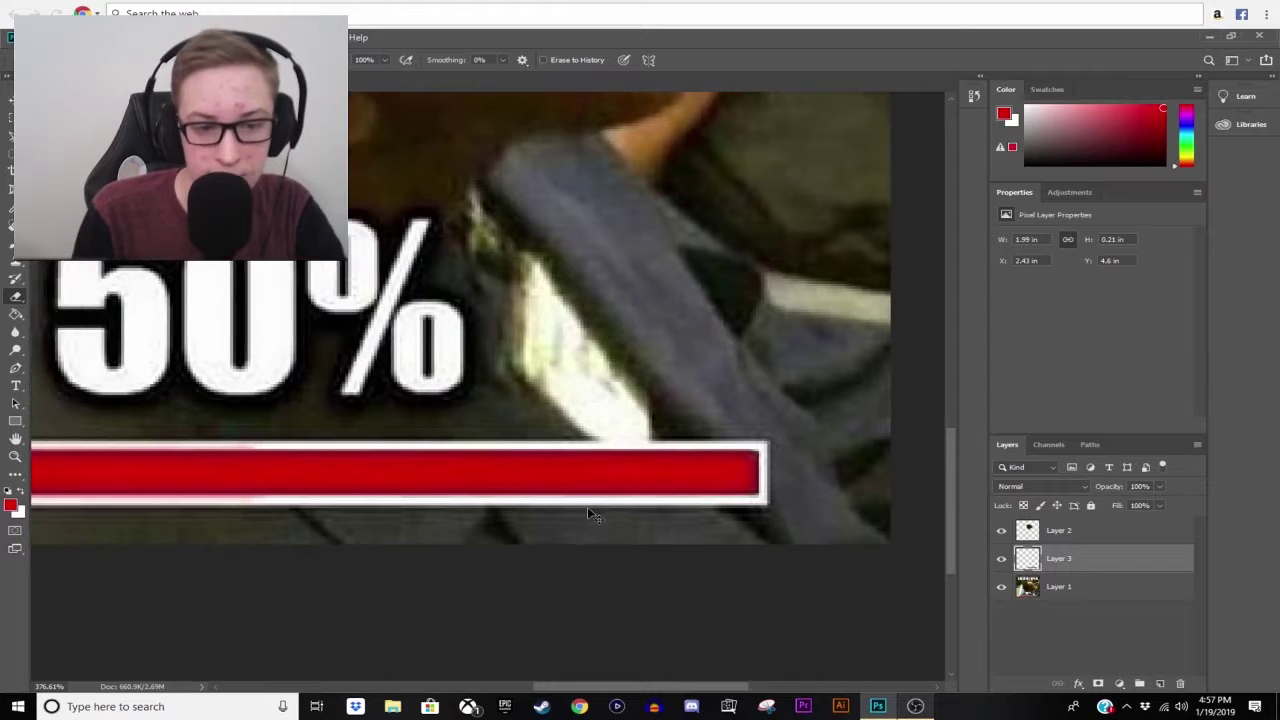
scroll(457, 509, left, 3)
scroll(437, 523, down, 3)
scroll(439, 521, down, 2)
scroll(439, 521, down, 1)
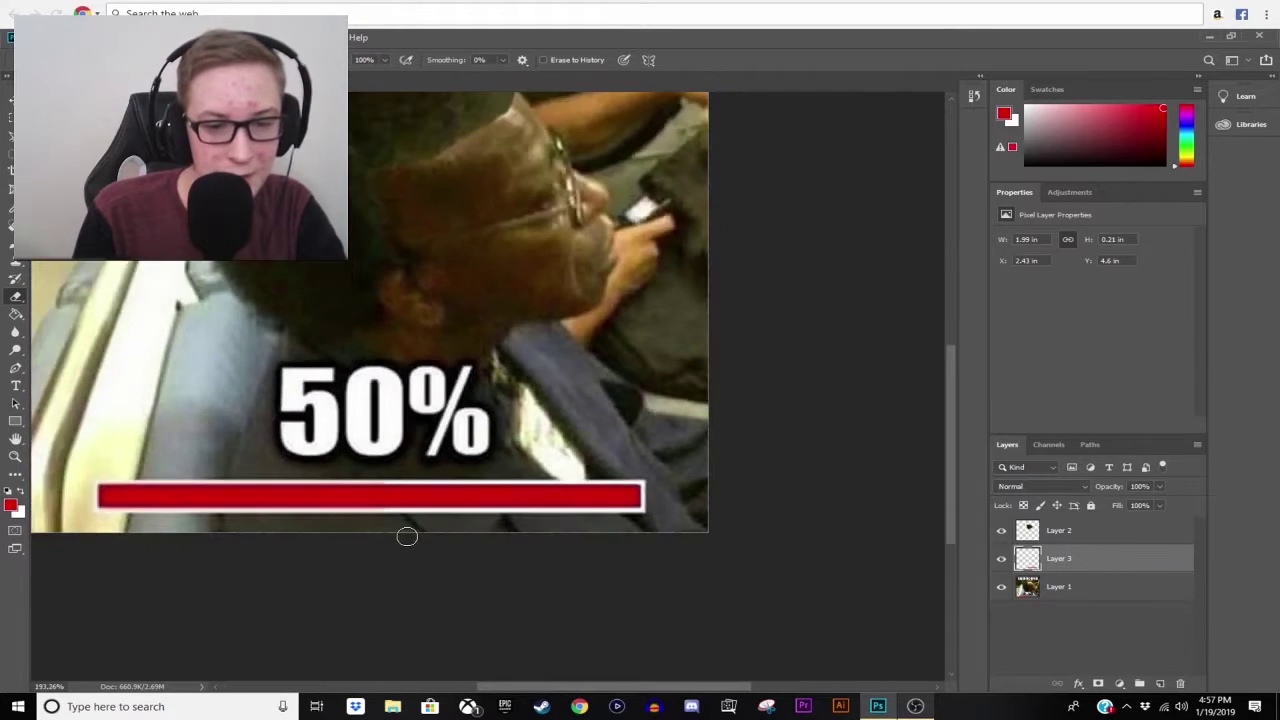
scroll(437, 540, left, 2)
scroll(437, 540, left, 2)
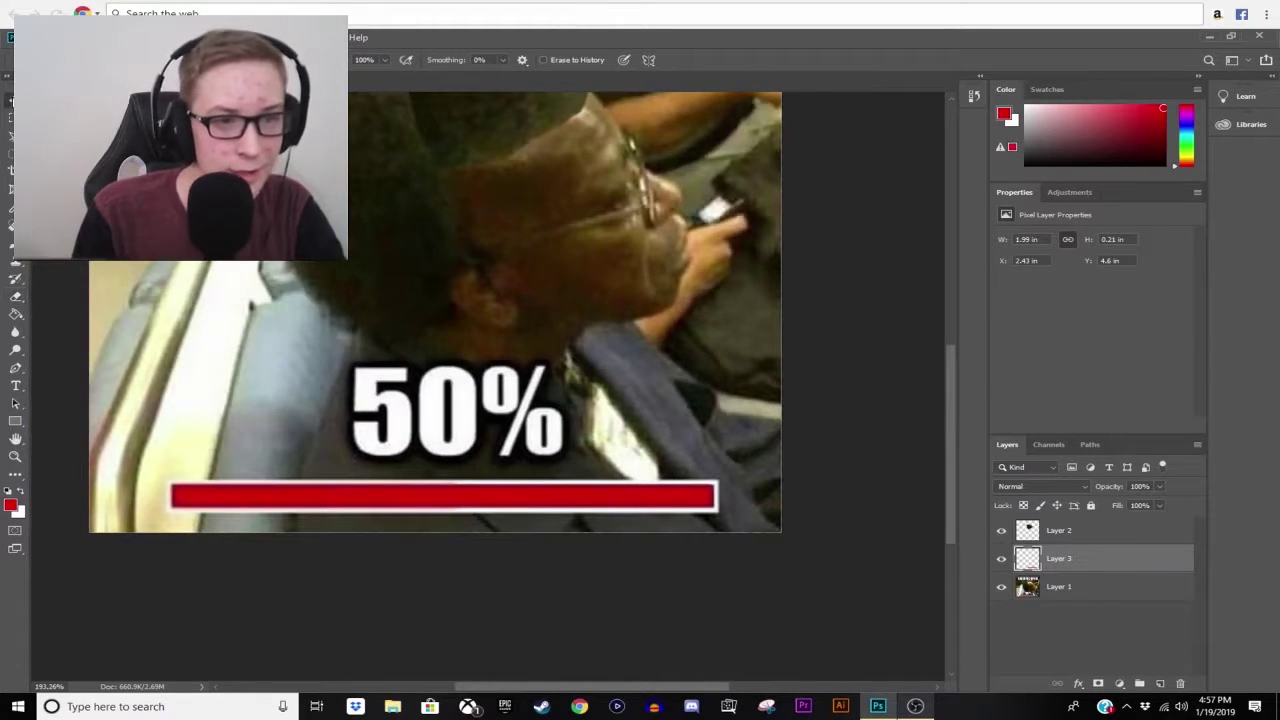
key(v)
scroll(340, 345, up, 2)
scroll(480, 380, down, 3)
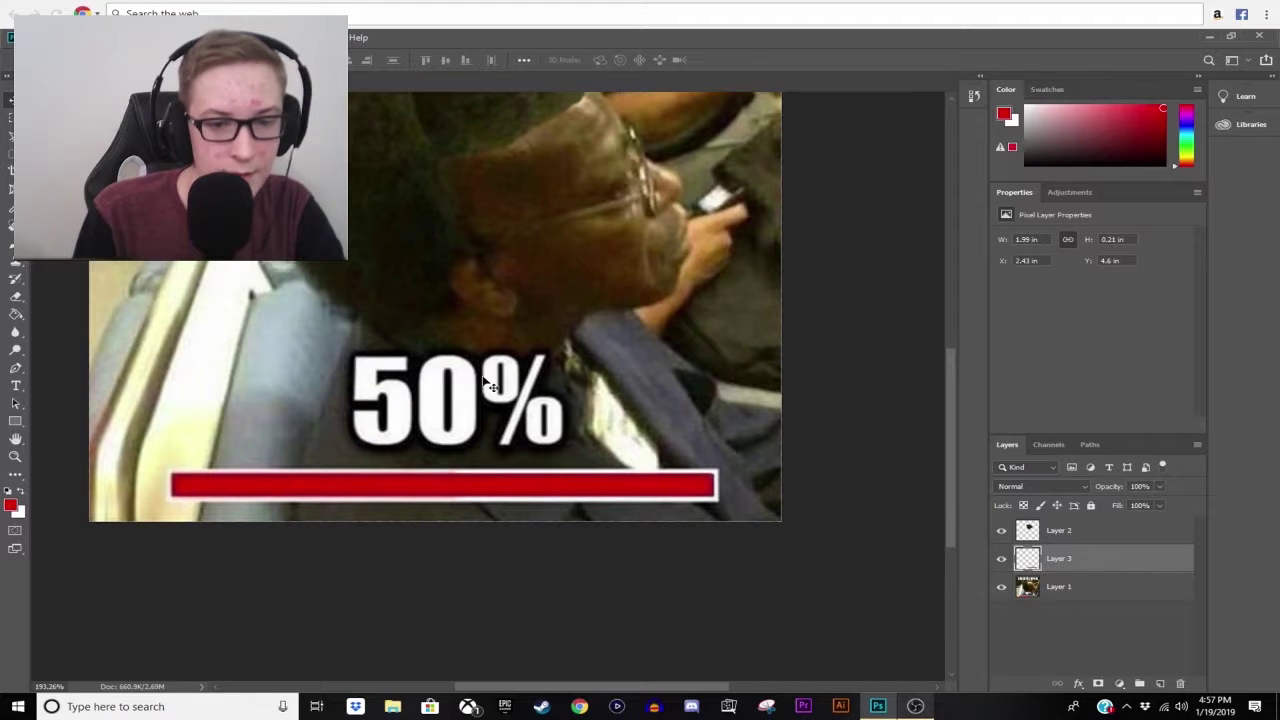
- Draw a 148 × 72 px rectangle, Rectangle 1, over the 50% text
key(u)
scroll(430, 400, up, 2)
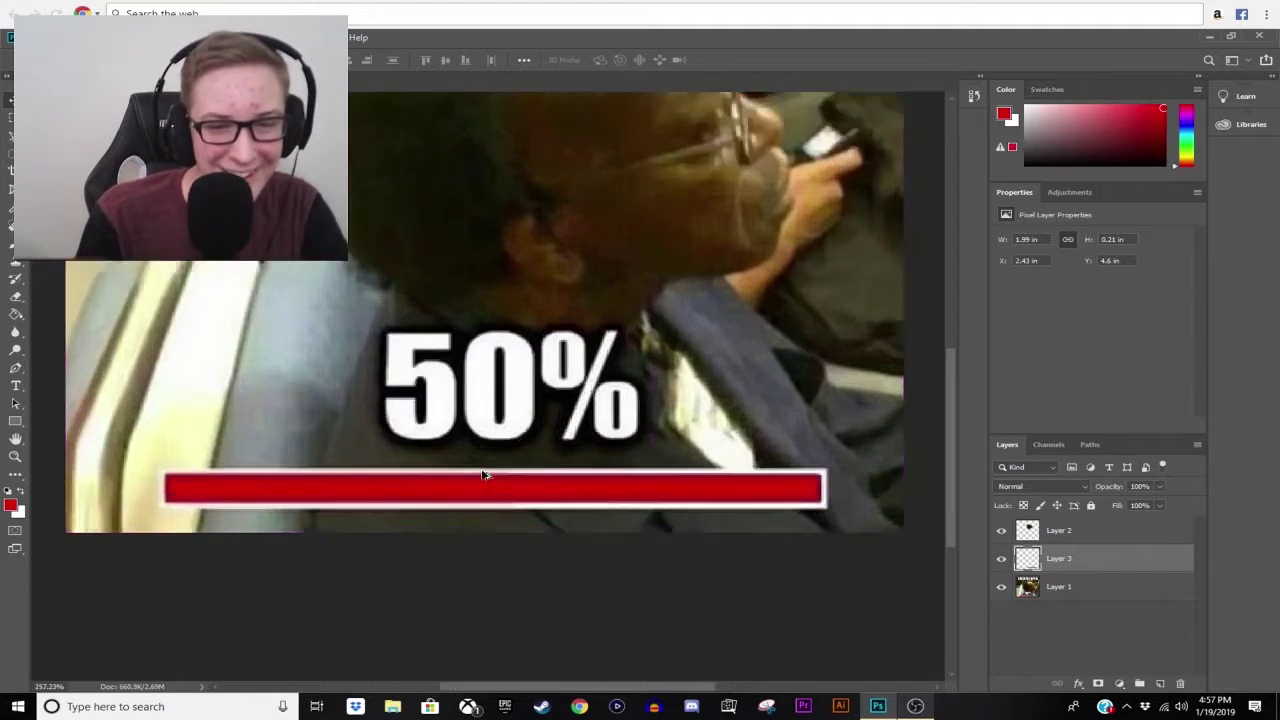
scroll(400, 400, up, 5)
drag(315, 318, 738, 502)
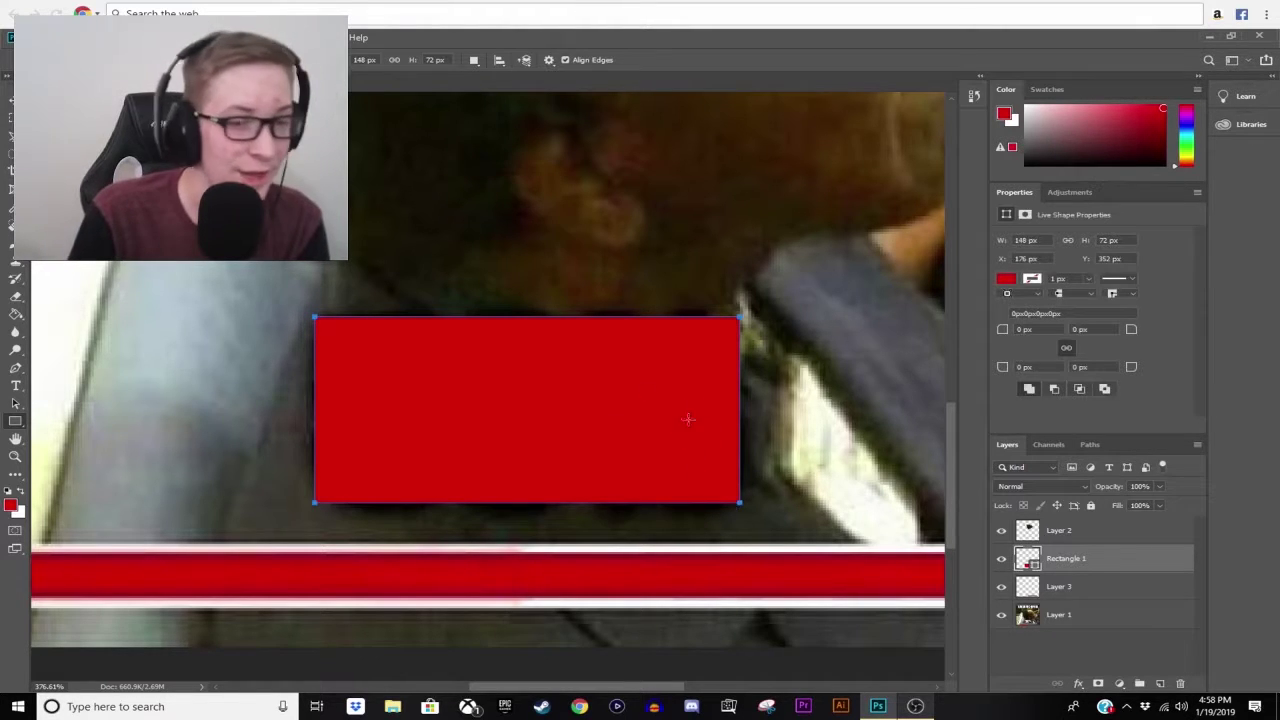
- Change Rectangle 1's fill colour from red to black
click(125, 60)
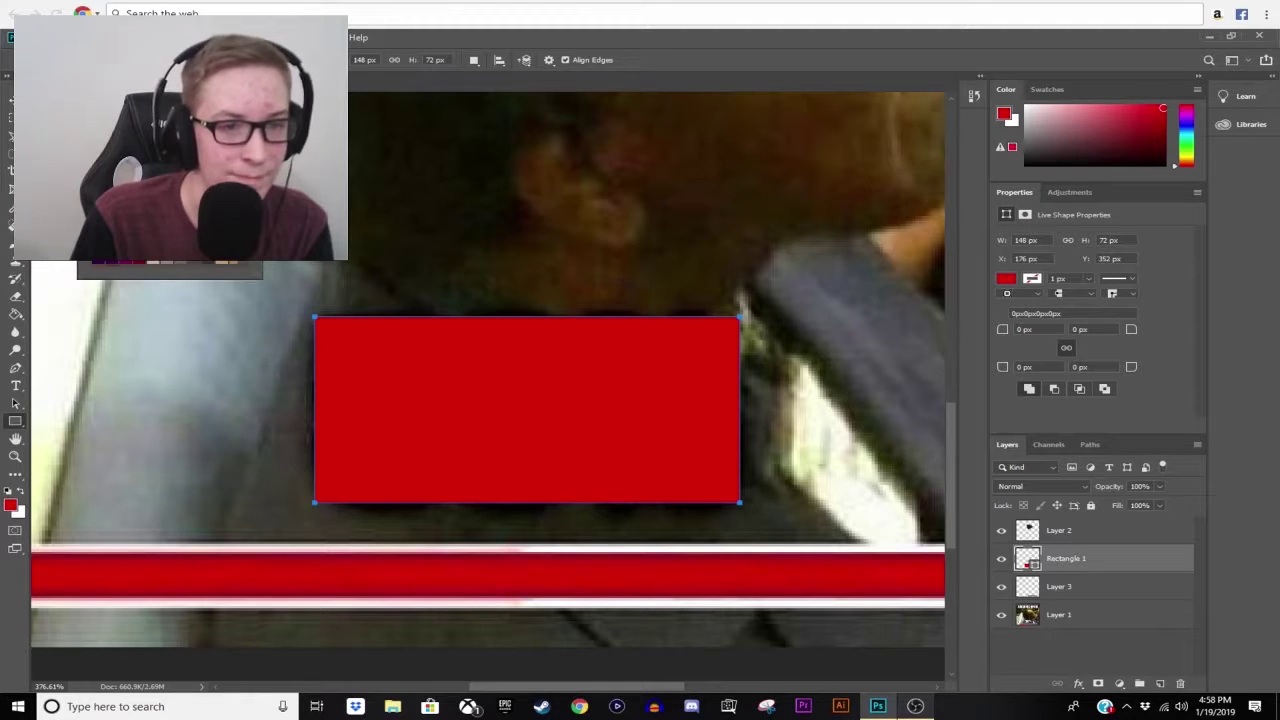
click(130, 160)
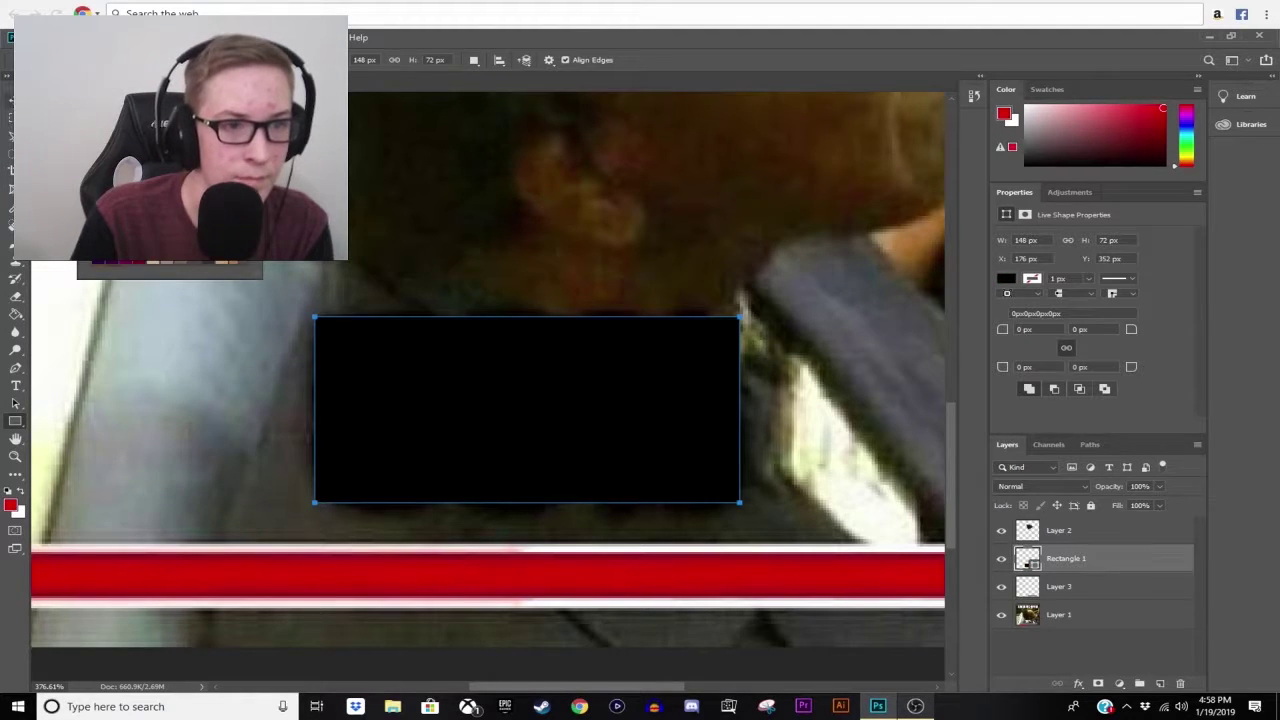
key(Return)
scroll(466, 307, down, 2)
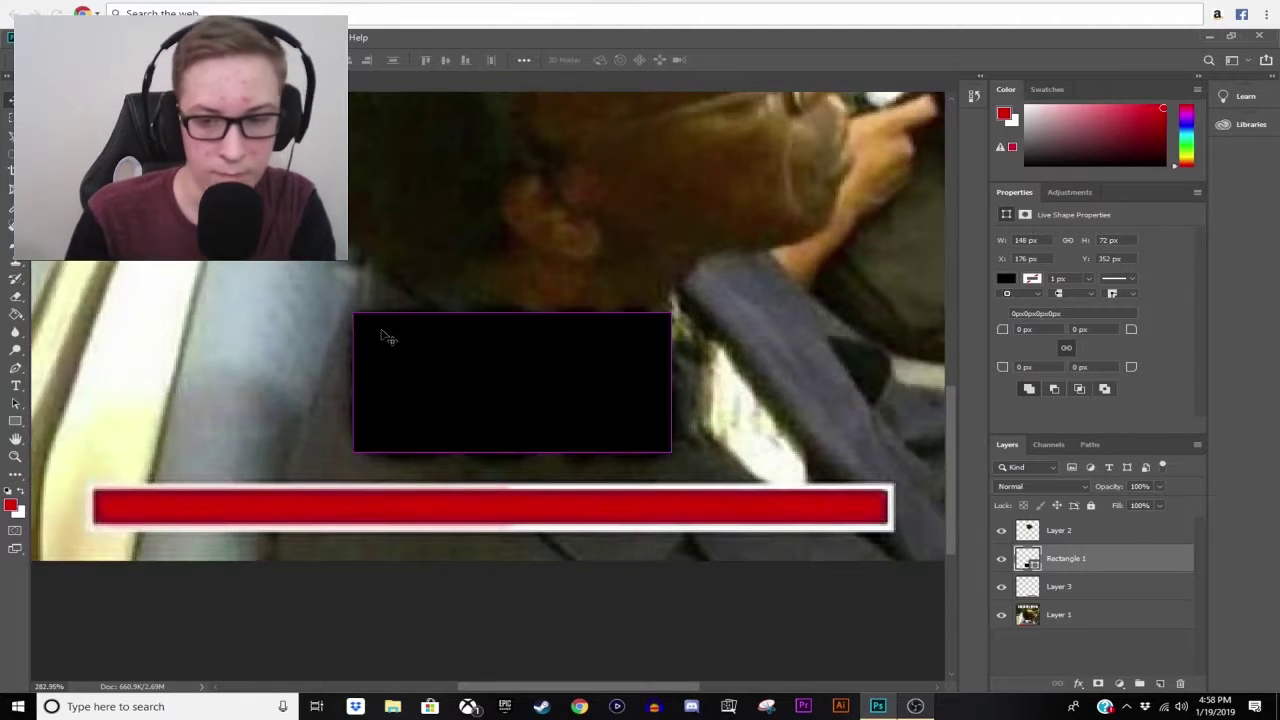
- Resize Rectangle 1 to 124 × 79 px over the digits, its right side aligned to the % sign
key(ctrl+t)
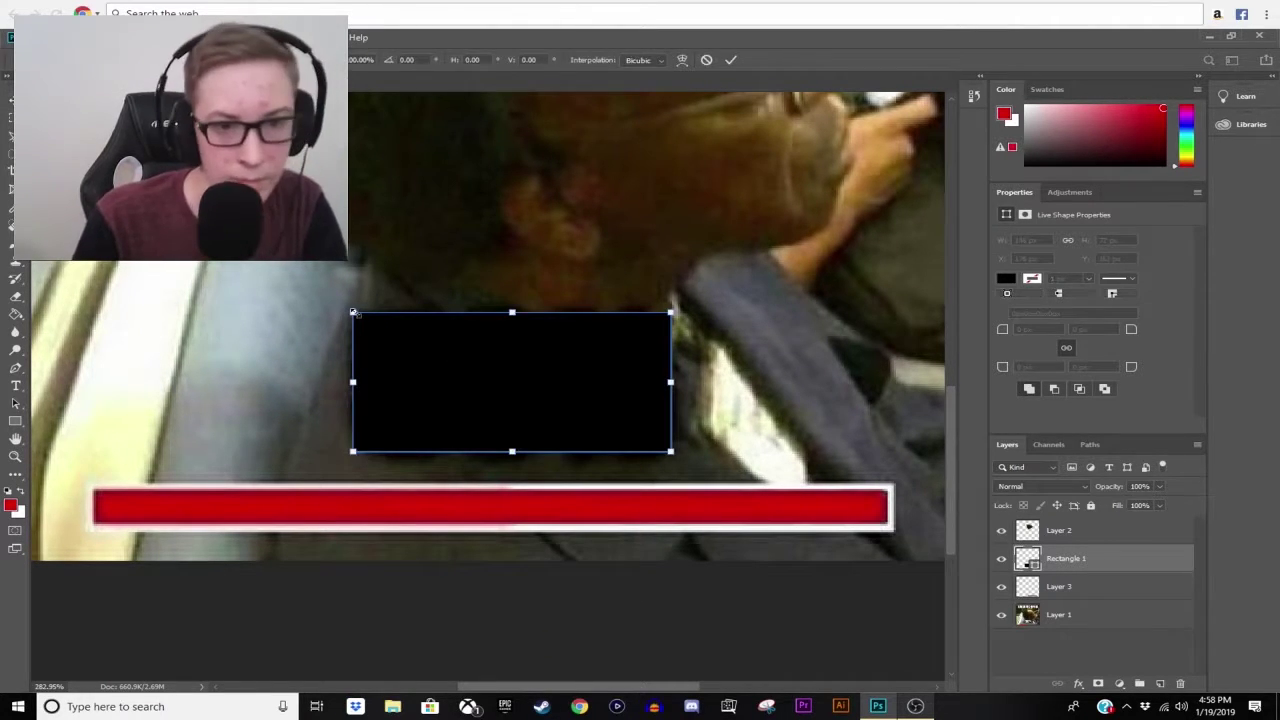
drag(670, 451, 683, 461)
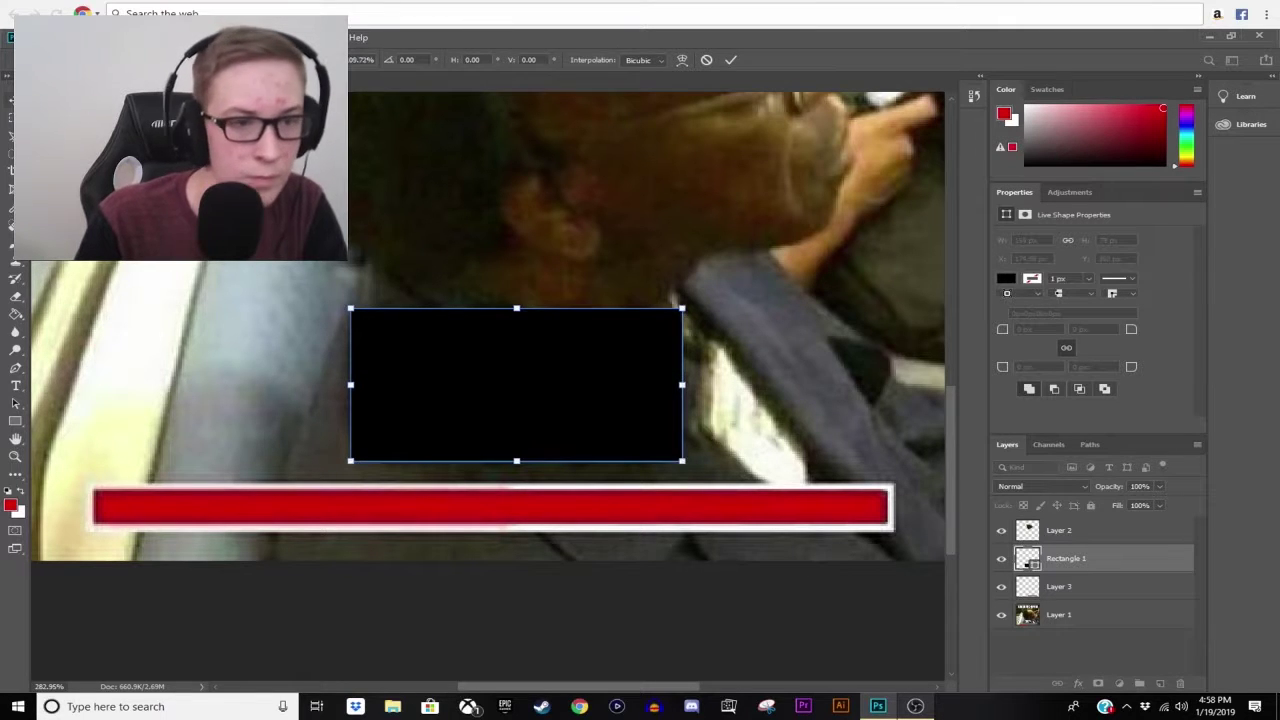
key(Return)
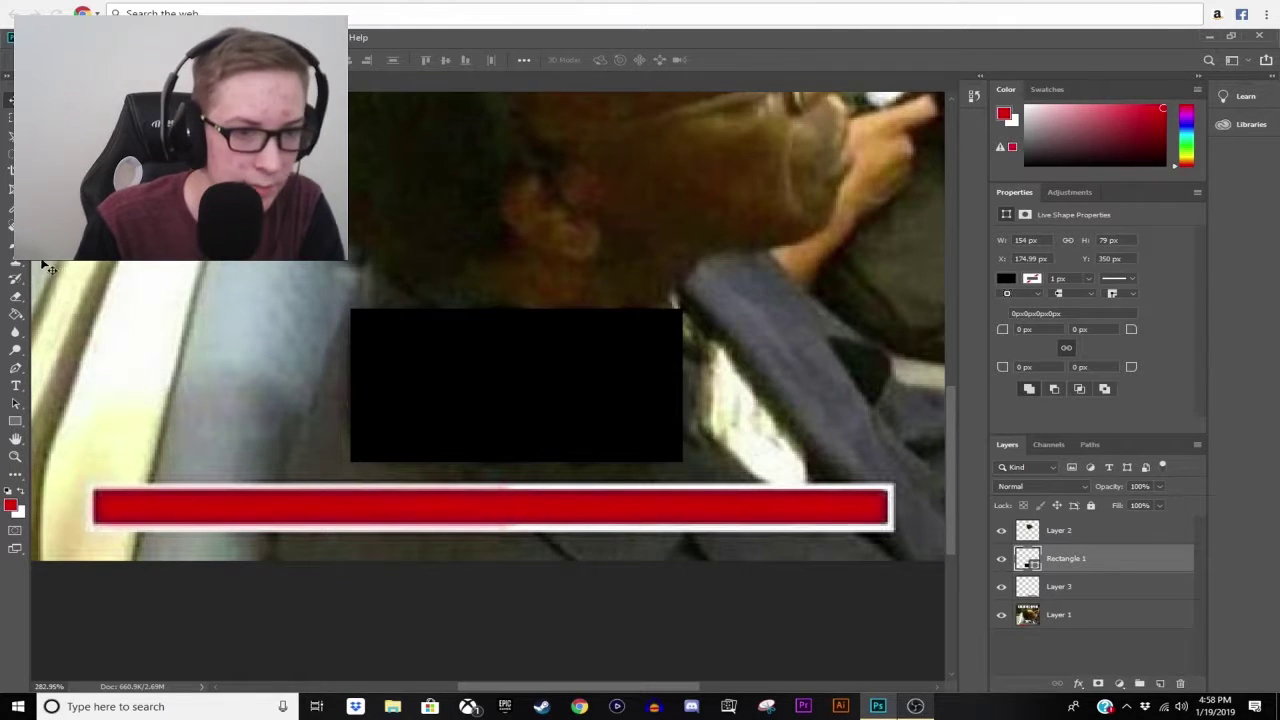
key(ctrl+t)
drag(683, 385, 543, 385)
drag(350, 385, 277, 377)
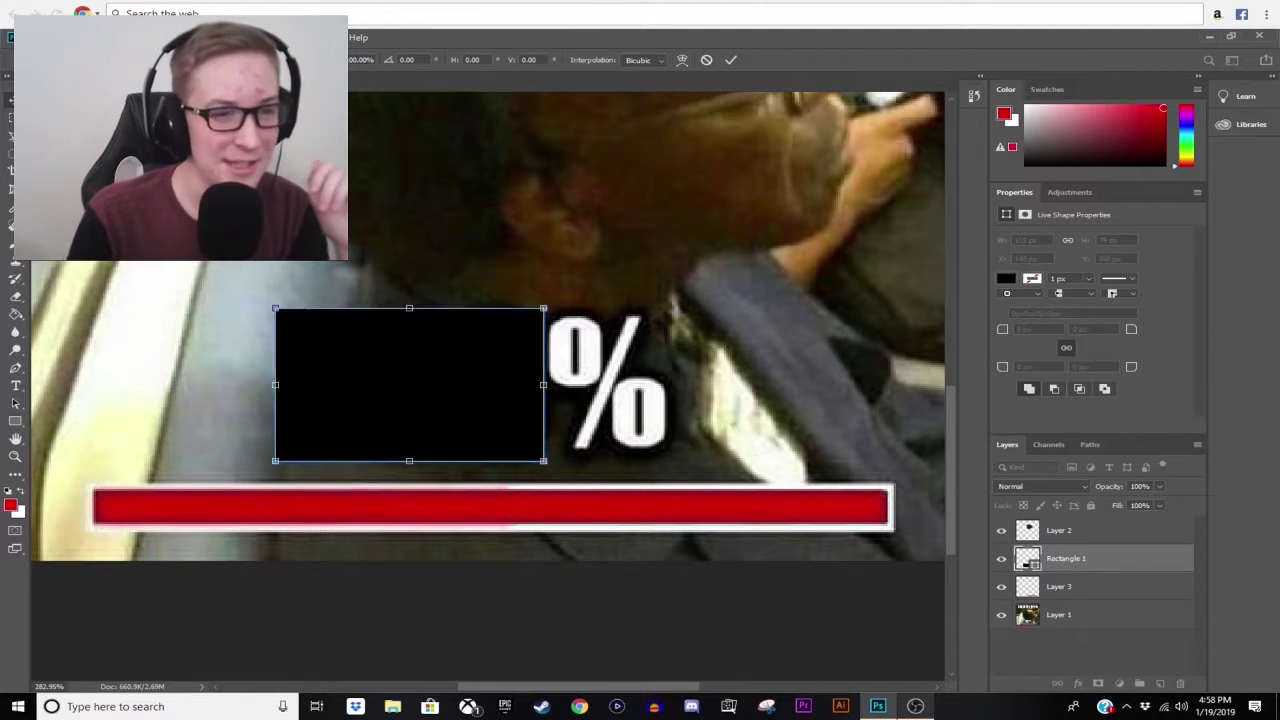
key(Return)
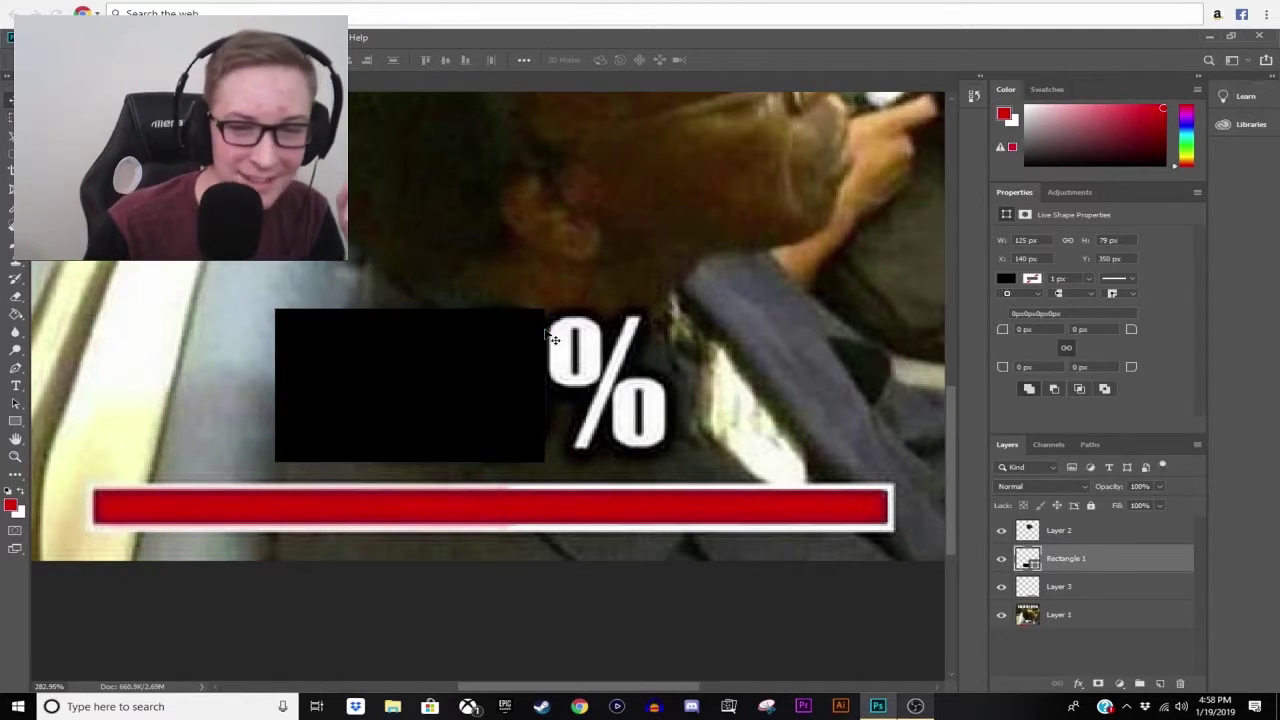
key(ctrl+t)
drag(543, 384, 541, 384)
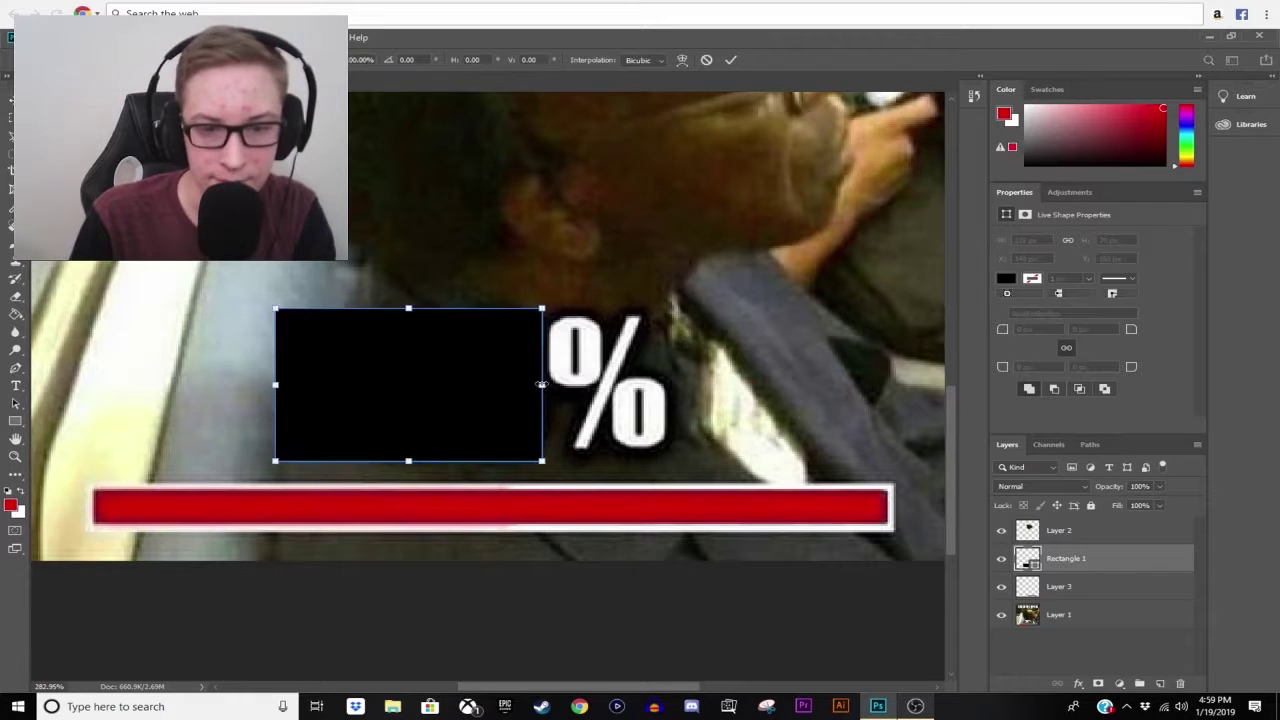
key(Return)
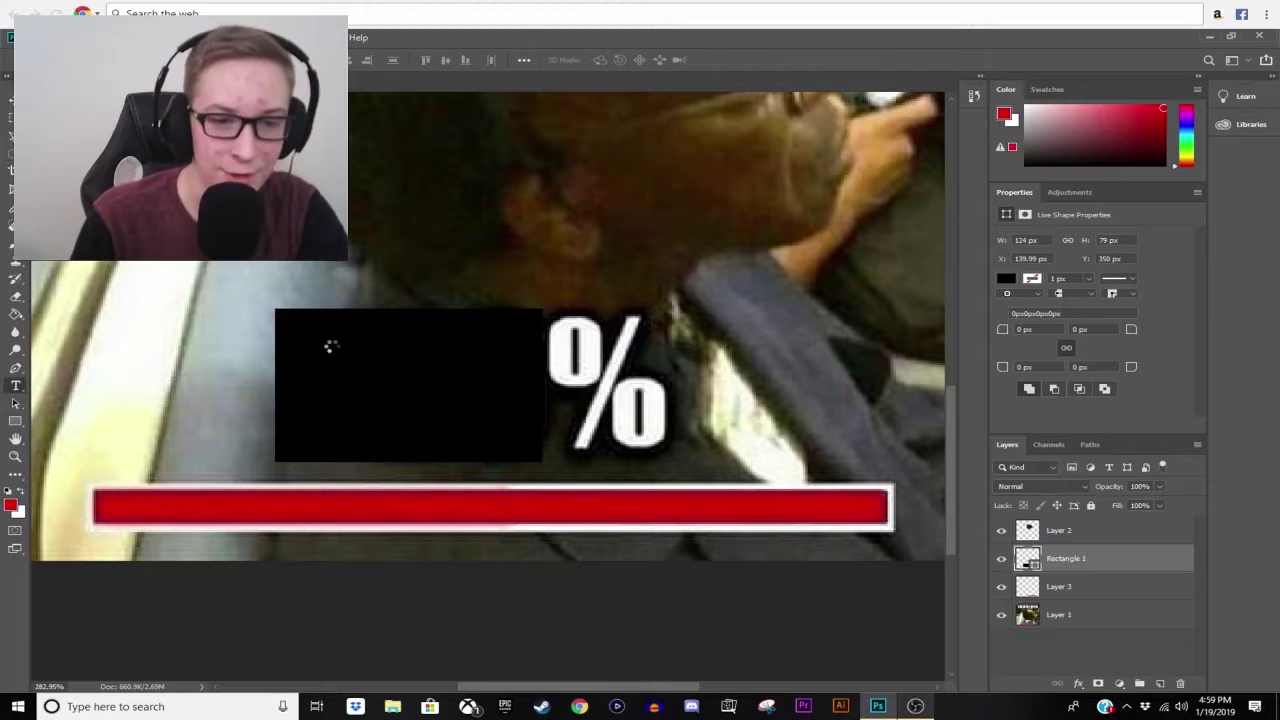
- Add a type layer inside the black rectangle and type 1 in white (#ffffff)
click(305, 345)
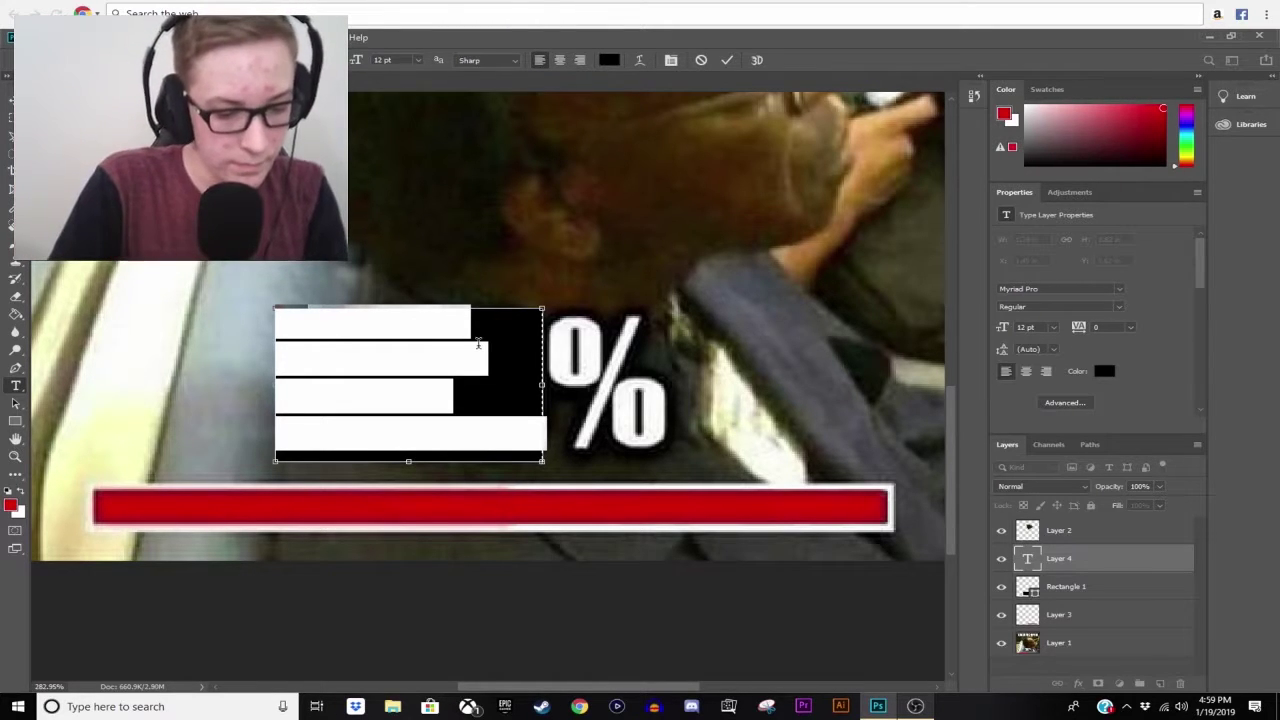
key(BackSpace)
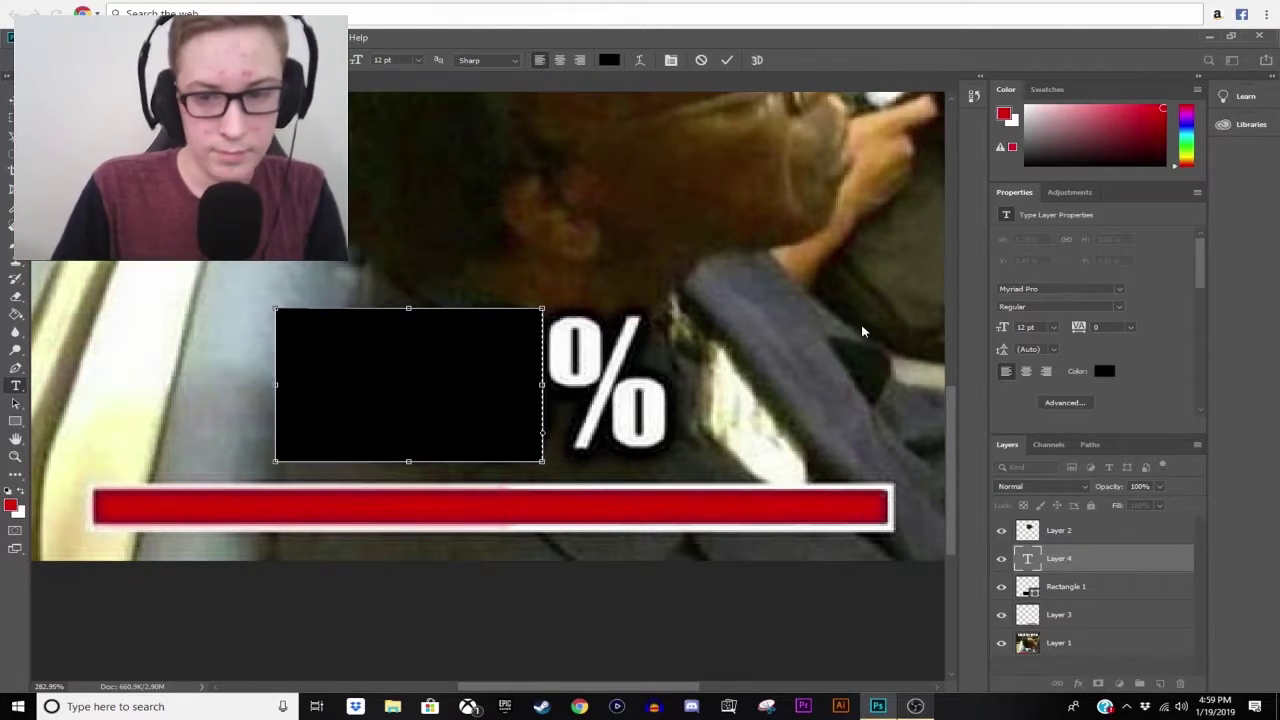
click(1100, 370)
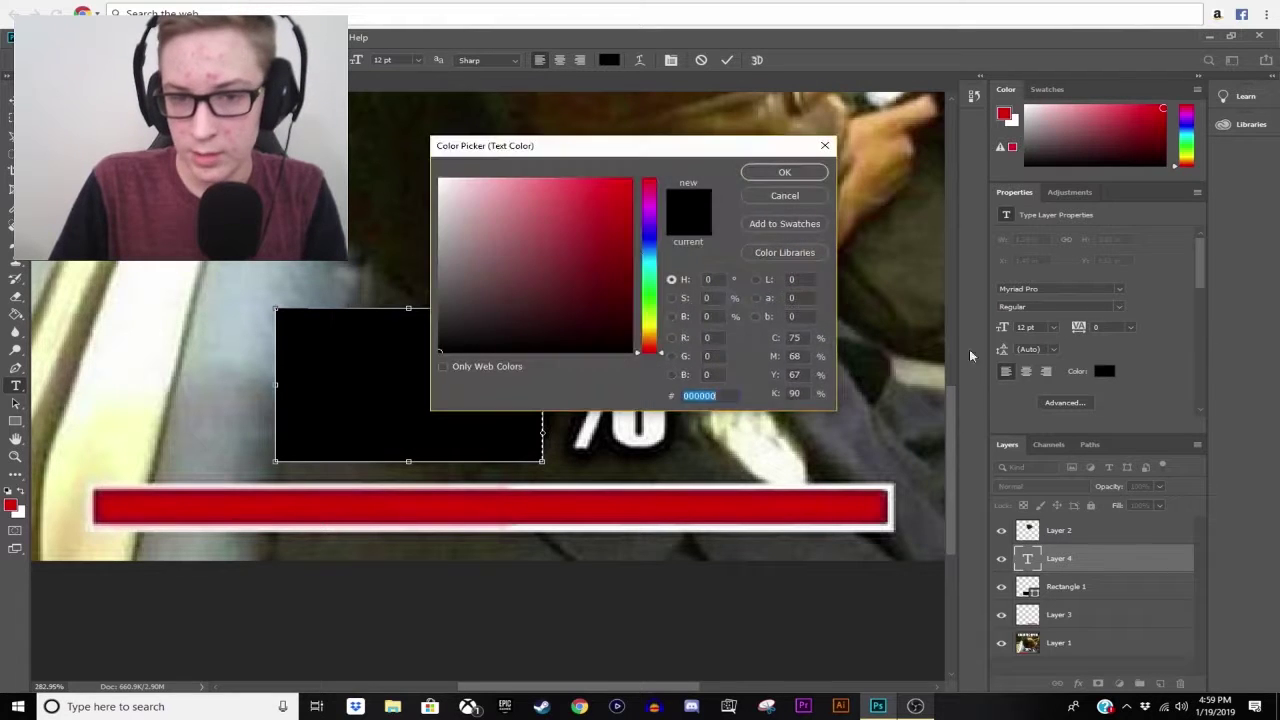
drag(499, 246, 439, 179)
click(772, 174)
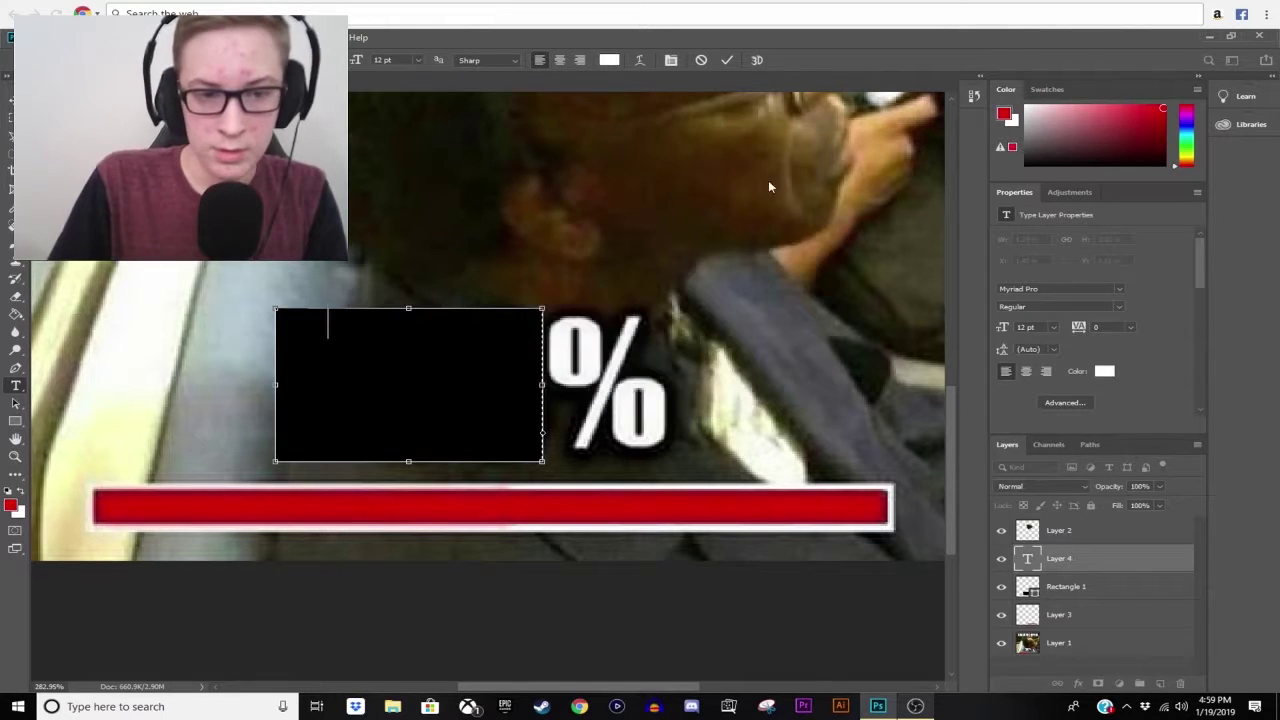
text(1)
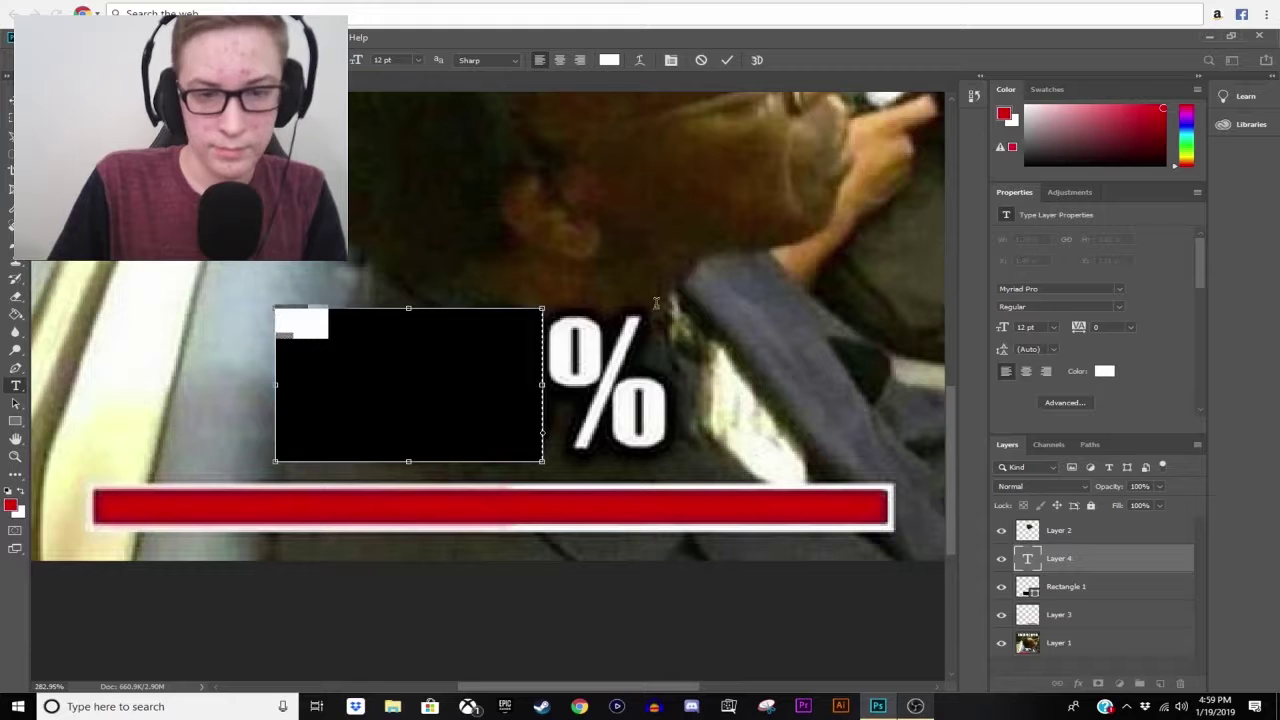
click(1104, 371)
text(ffffff)
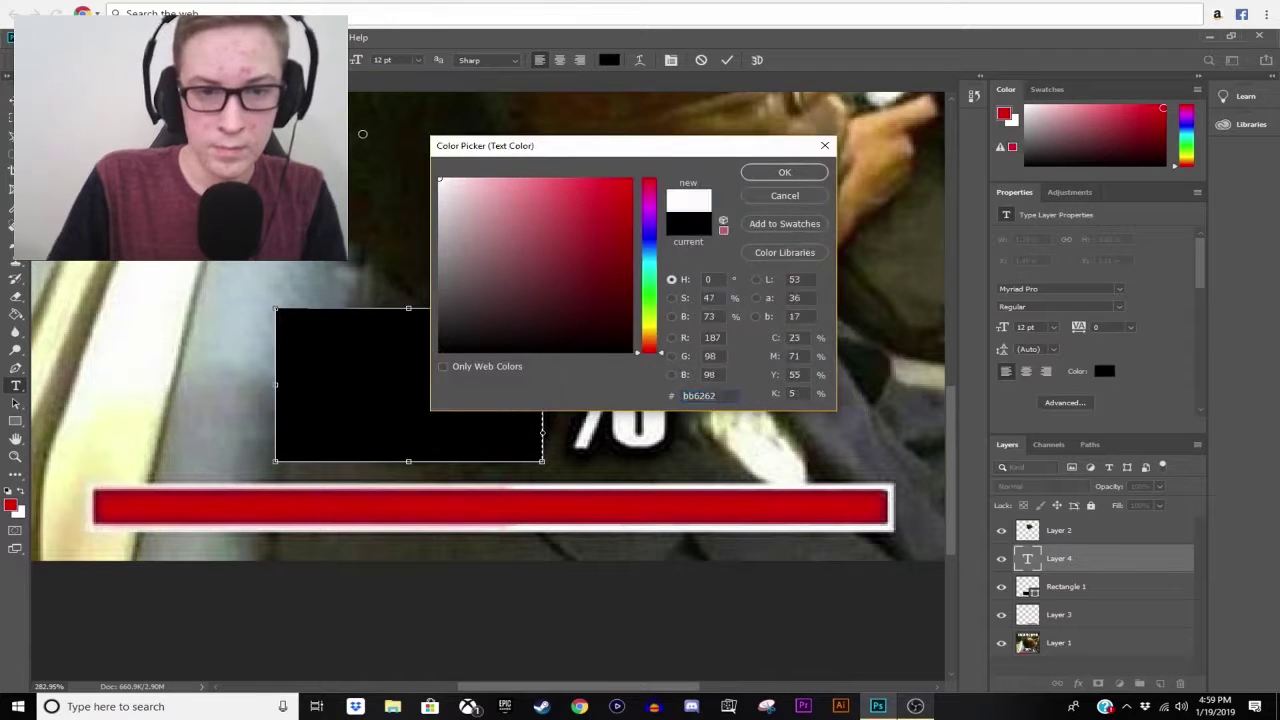
click(785, 173)
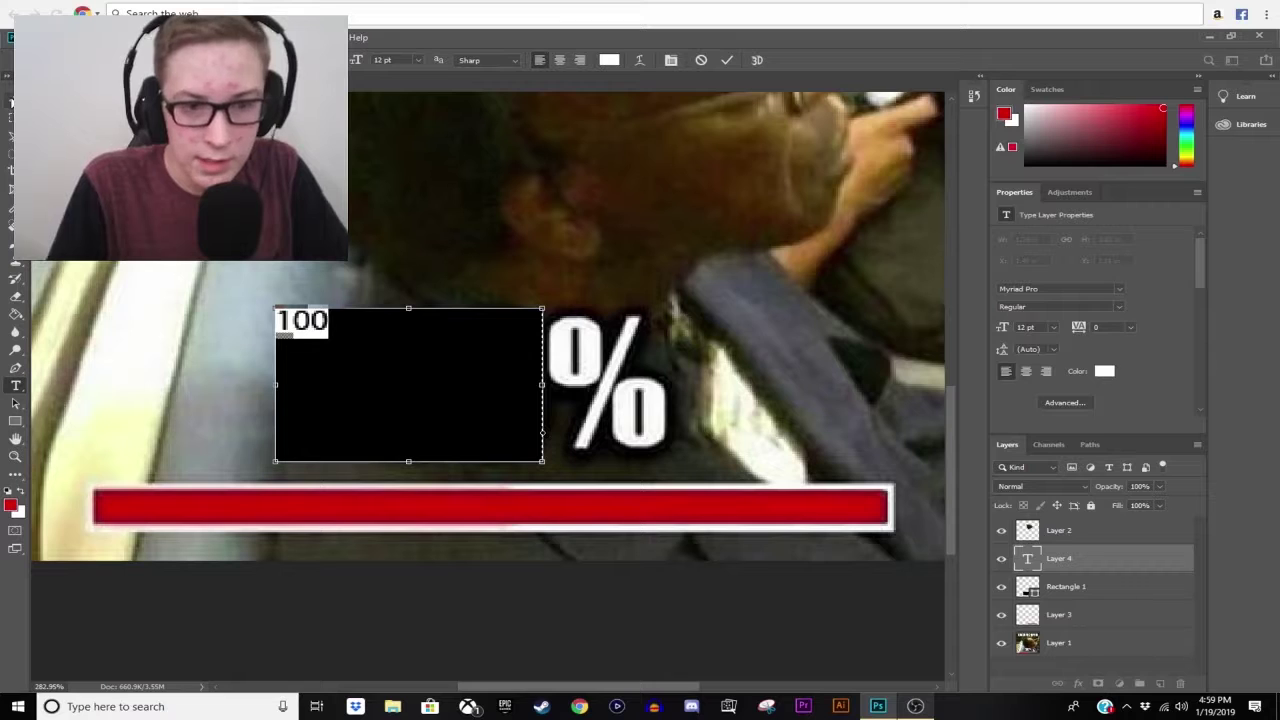
- Commit the 100 text, then delete it to leave an empty text layer
key(ctrl+Return)
key(v)
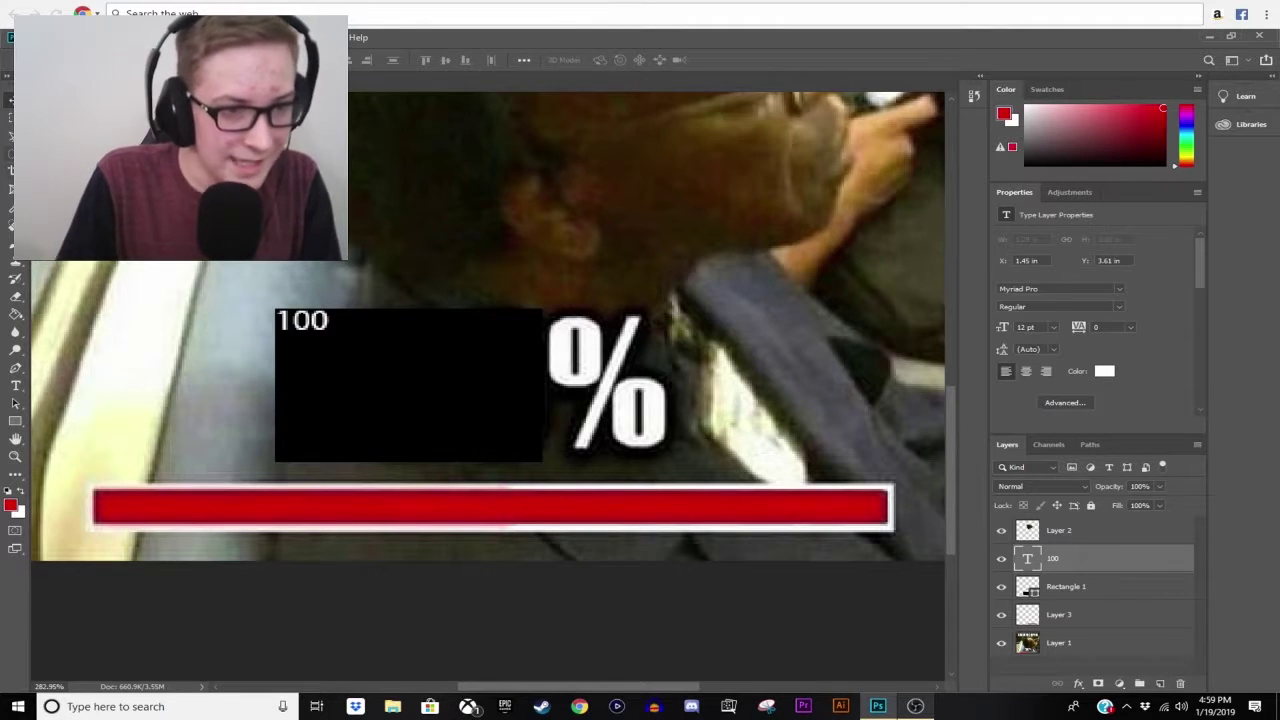
key(t)
double_click(381, 333)
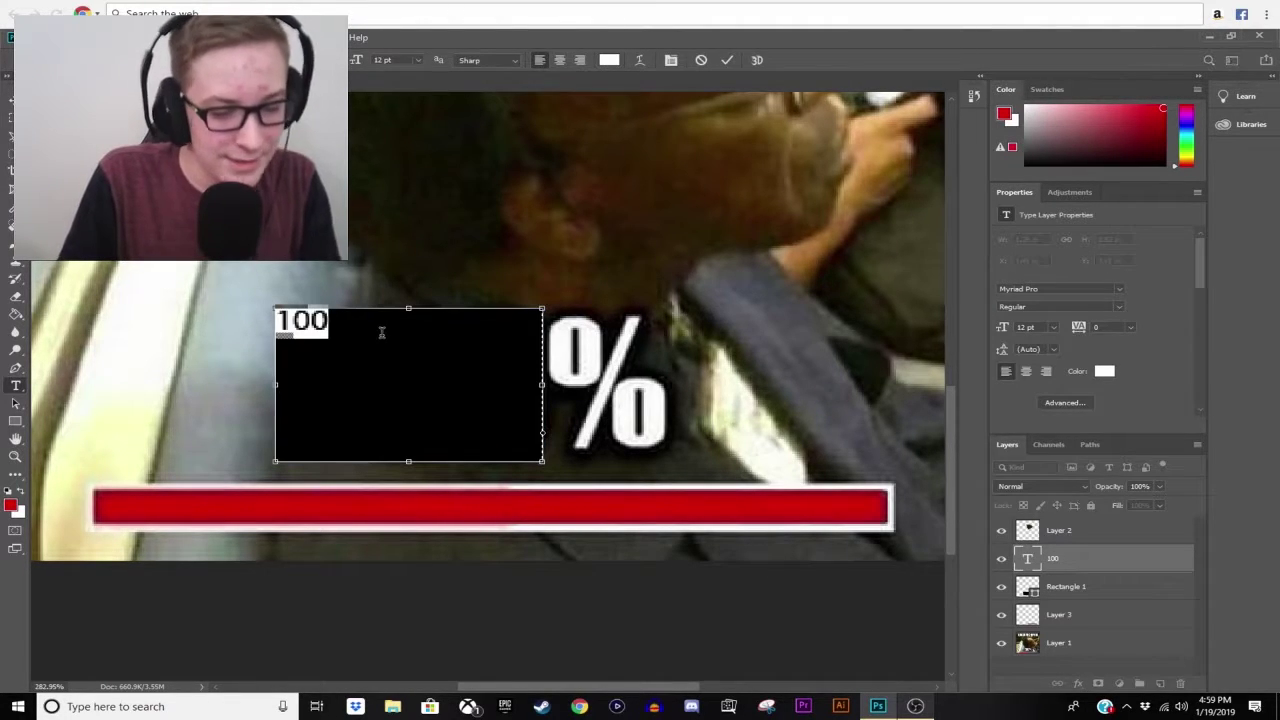
key(BackSpace)
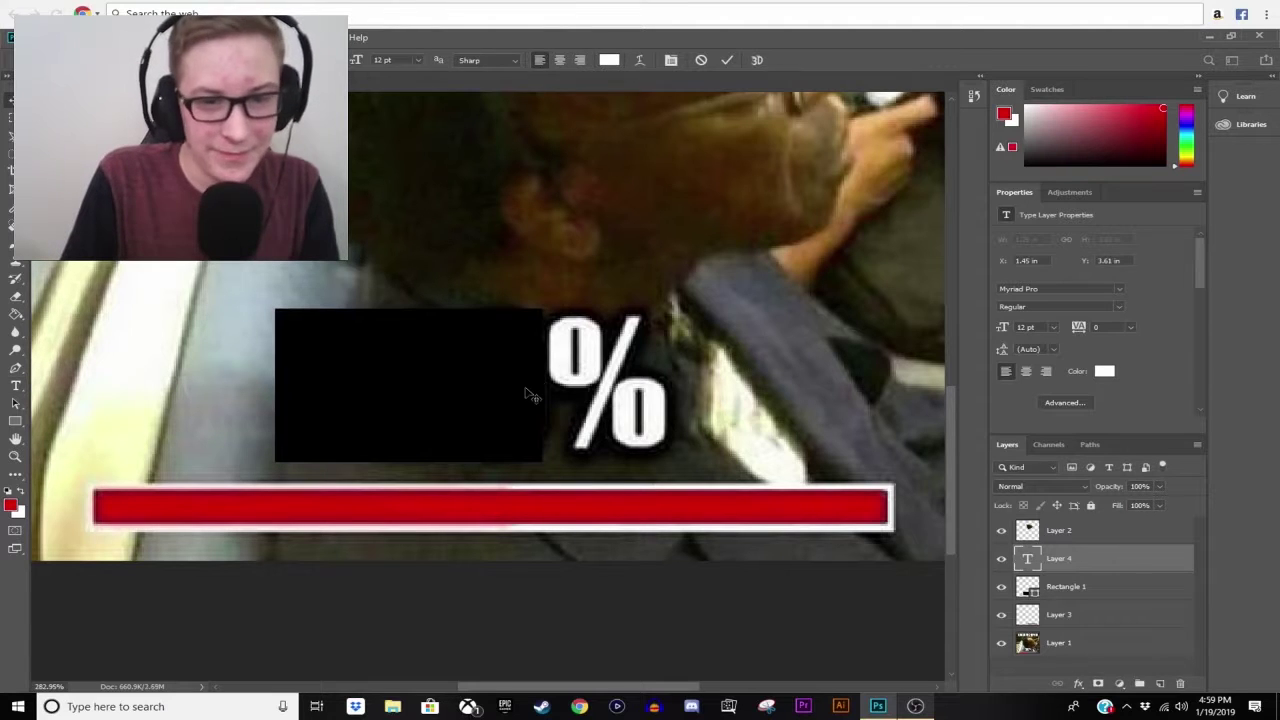
key(ctrl+Return)
key(ctrl+t)
key(Escape)
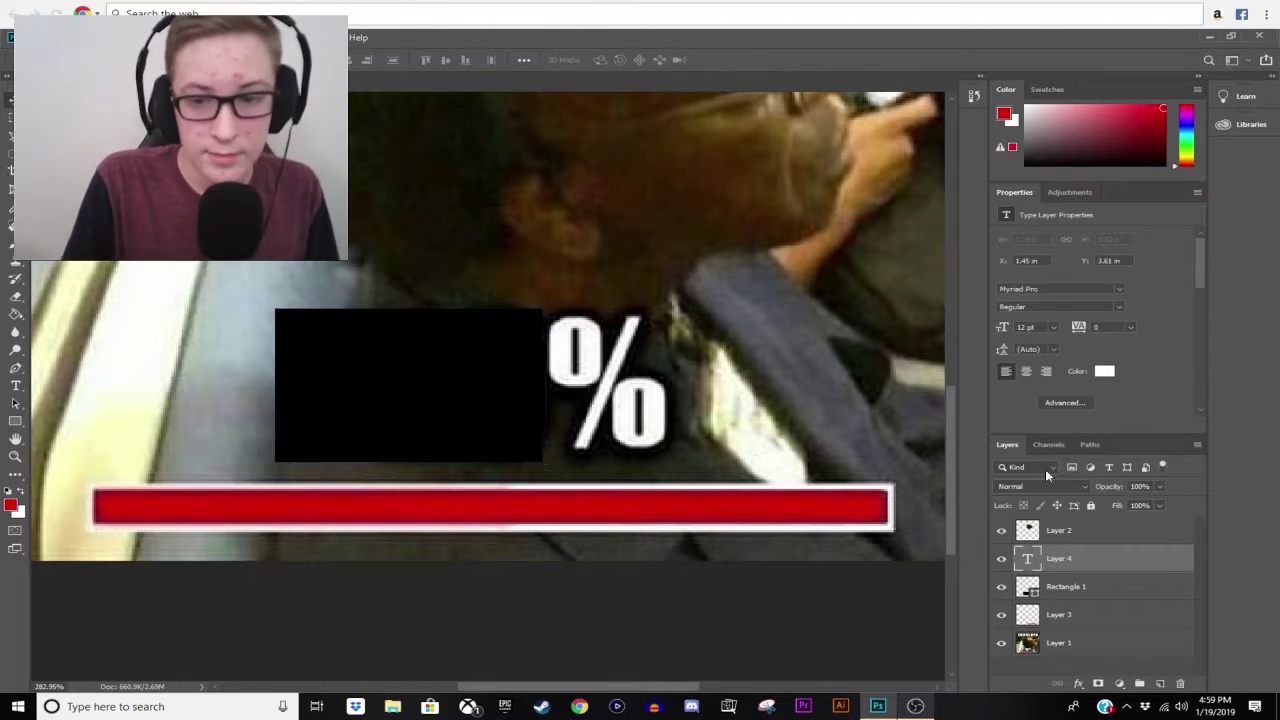
- Narrow the Rectangle 1 layer by dragging its right edge left
click(1082, 596)
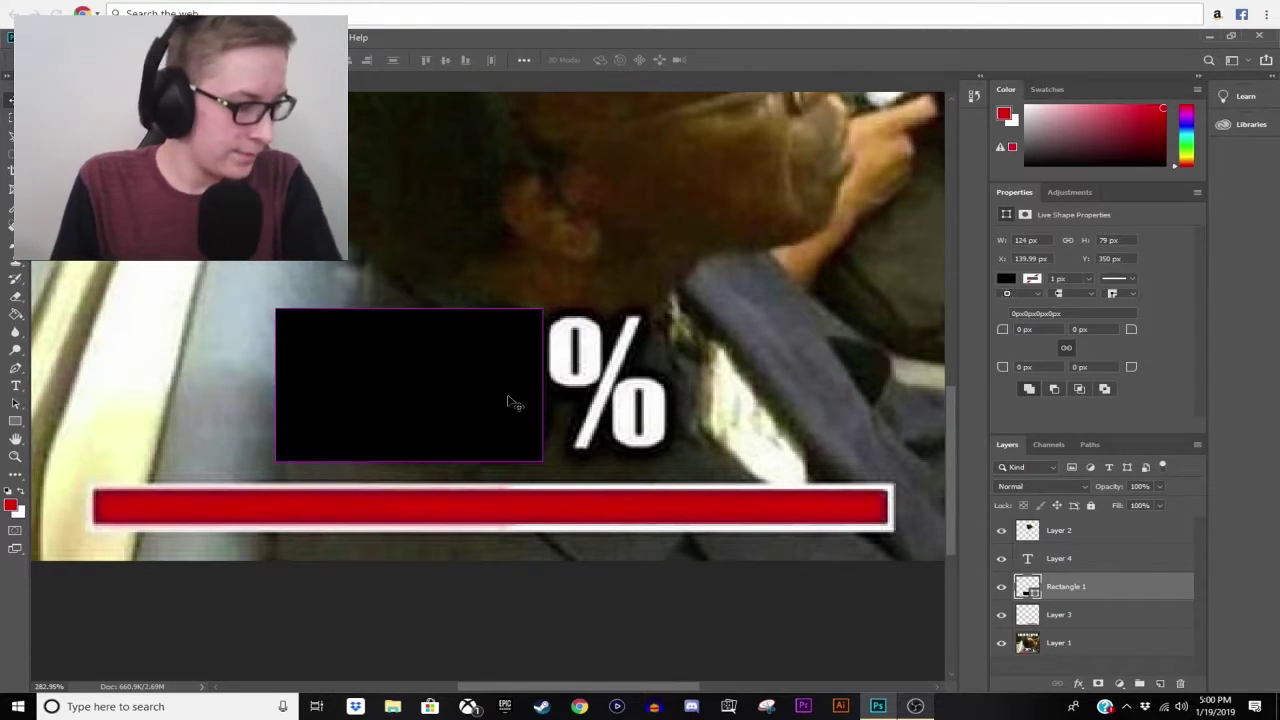
key(ctrl+t)
drag(543, 384, 452, 382)
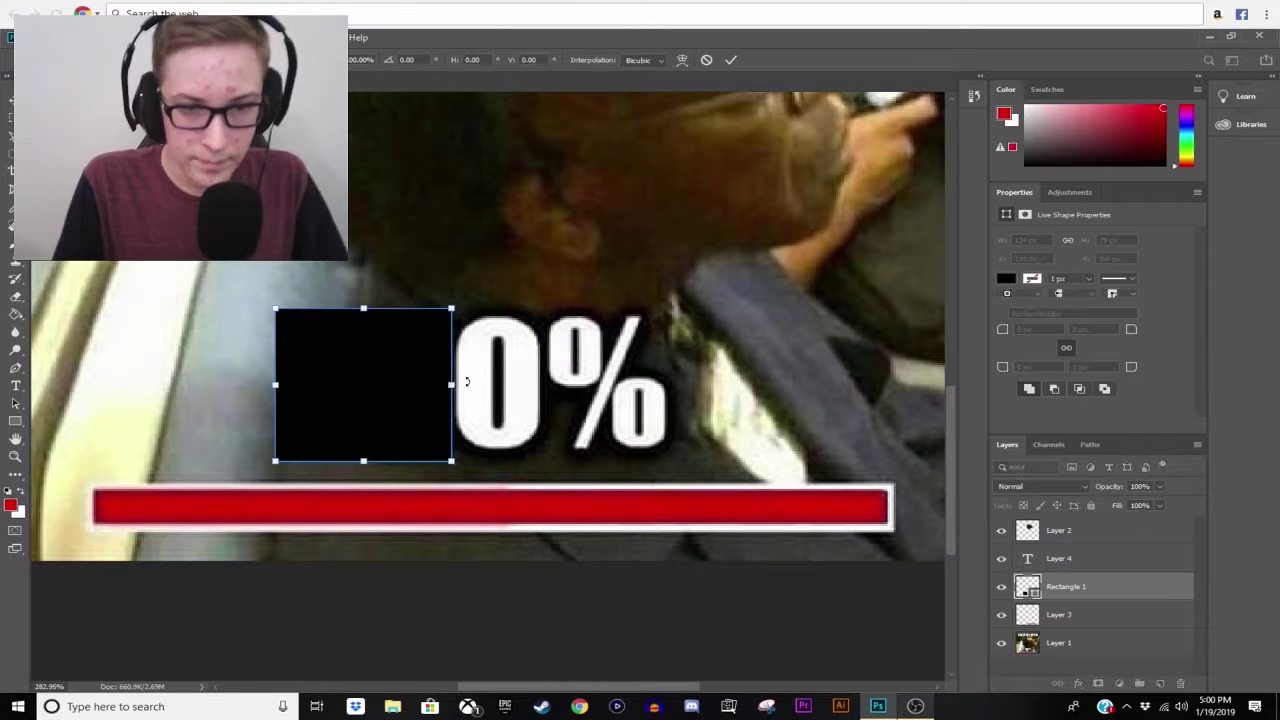
- Apply the rectangle's 82 × 79 px size, then zoom in on the 0 with the Magnetic Lasso active
key(Return)
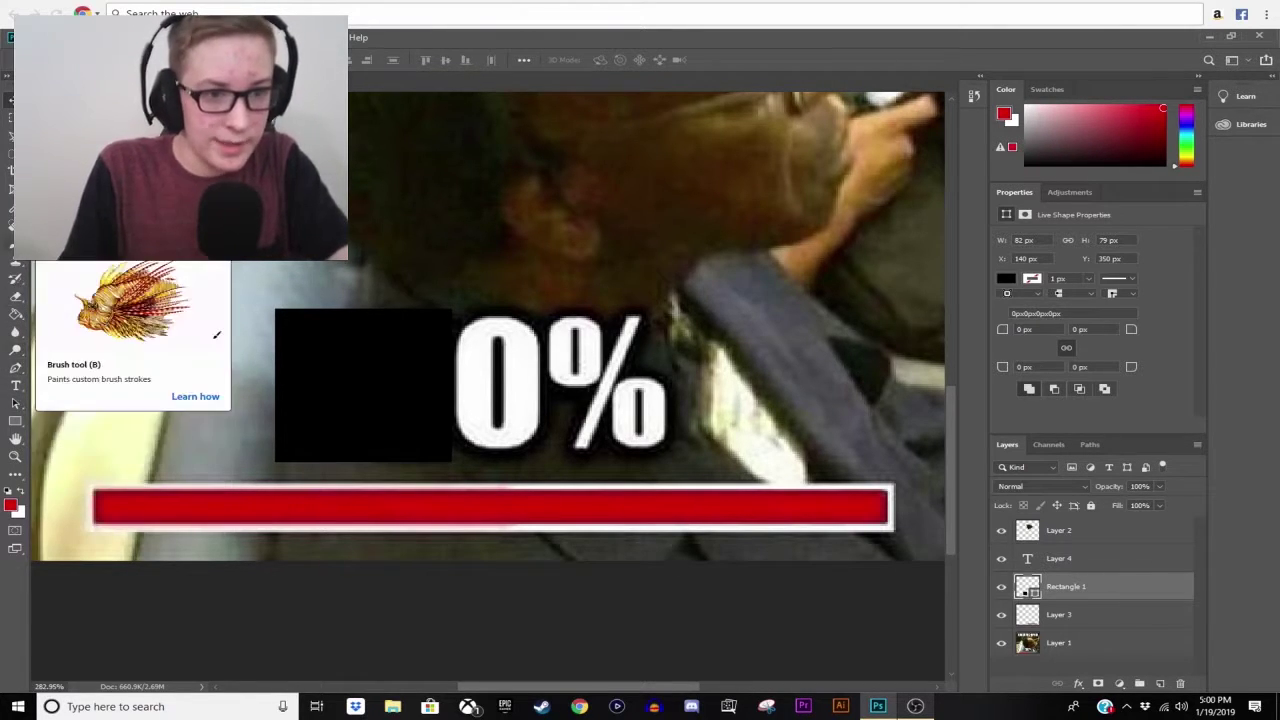
click(15, 135)
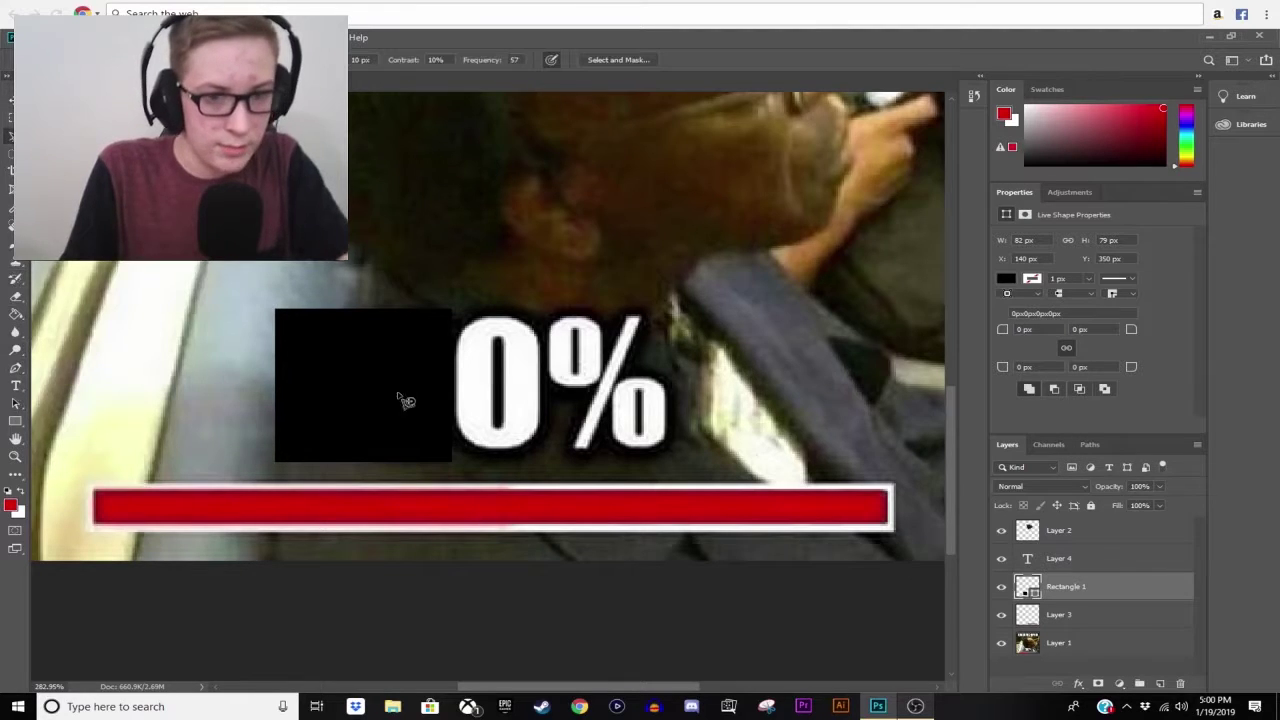
scroll(406, 400, up, 3)
scroll(438, 500, up, 3)
scroll(447, 502, down, 2)
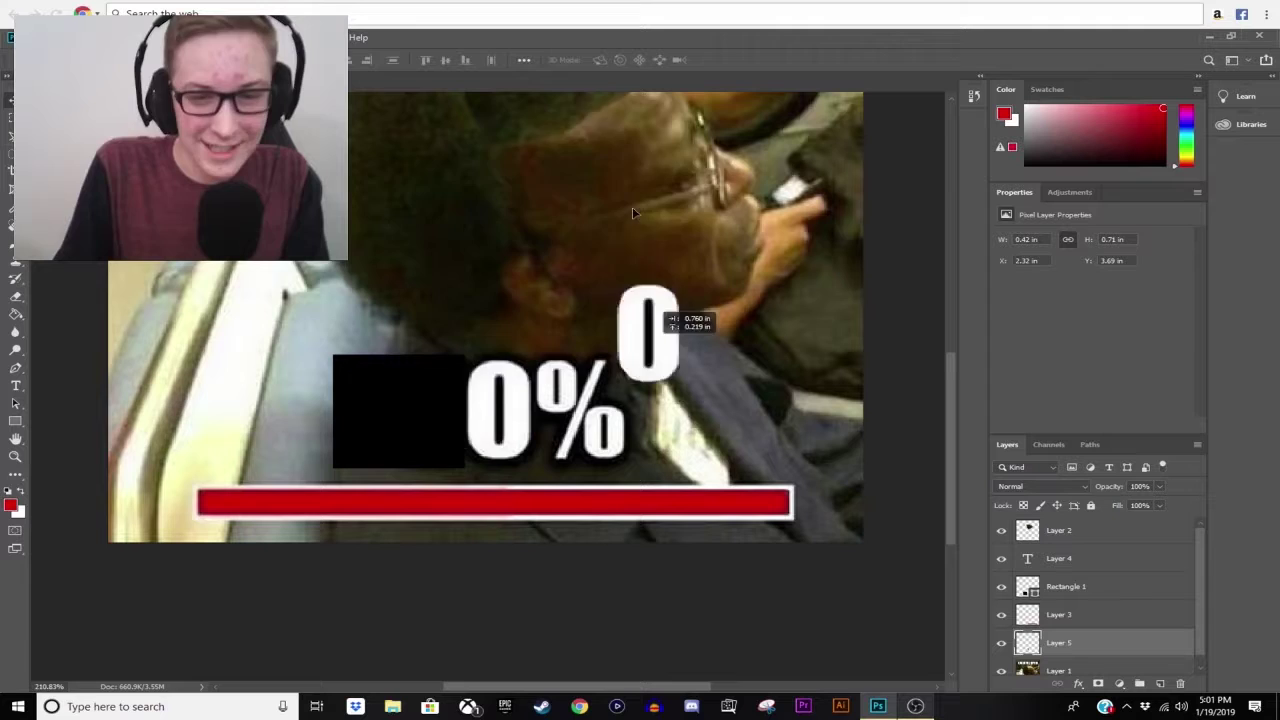
- Place the copied 0 above the percentage and move the black rectangle off the image
drag(651, 329, 571, 257)
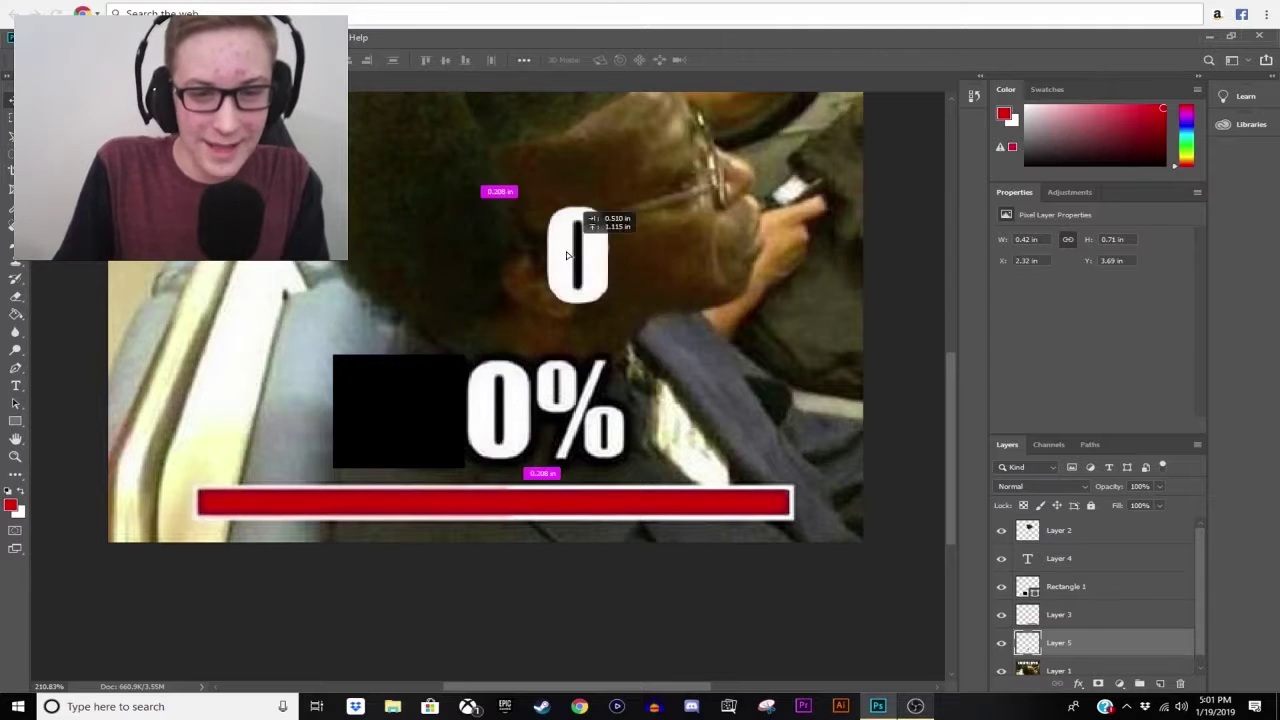
drag(457, 410, 397, 410)
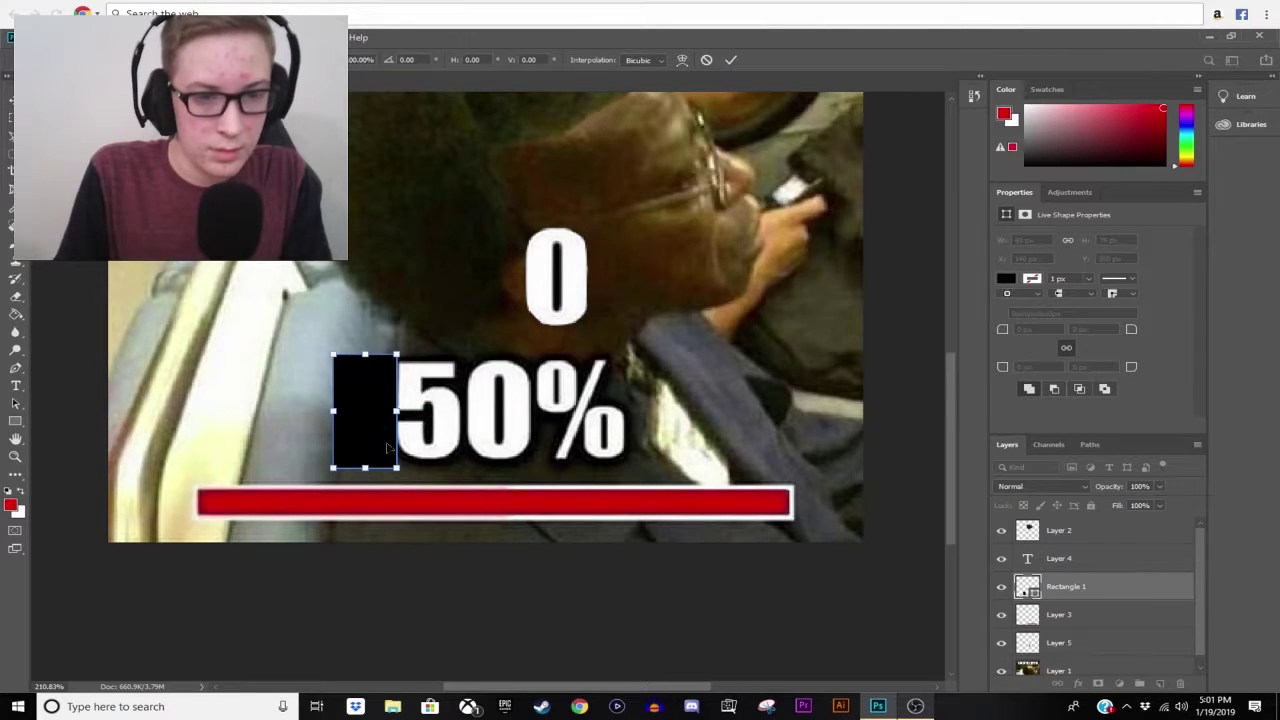
key(Return)
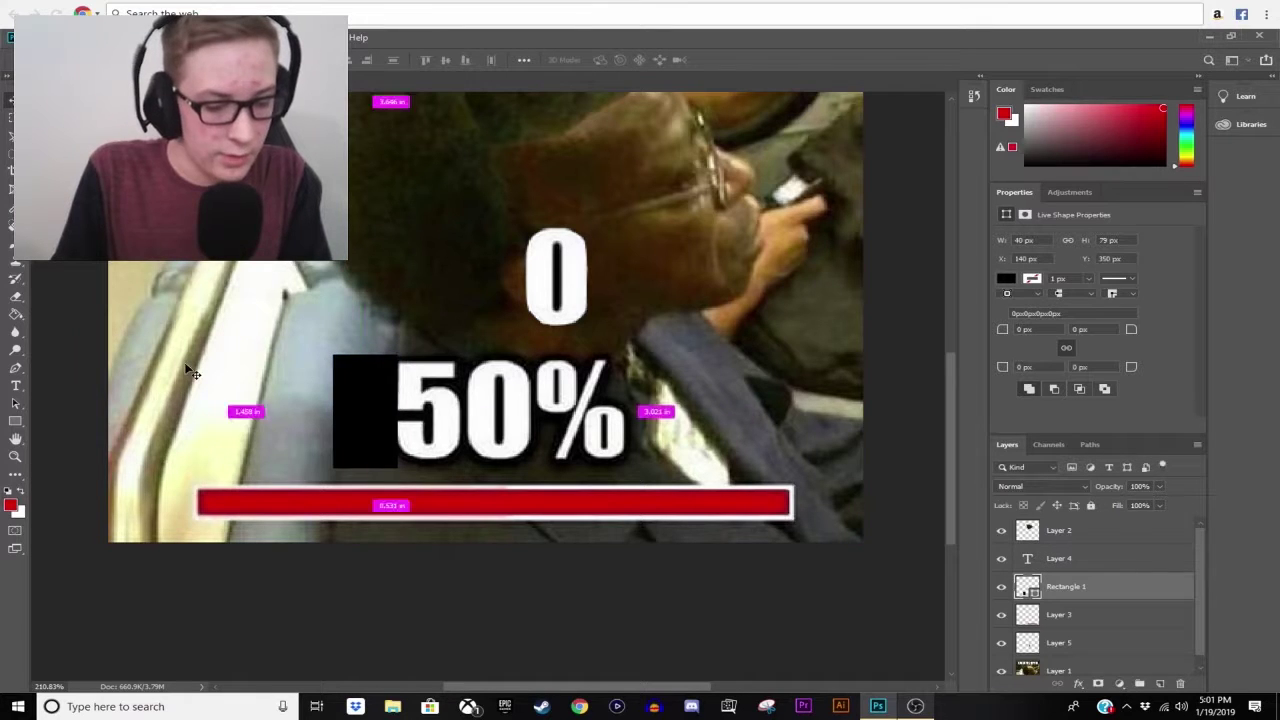
key(ctrl+t)
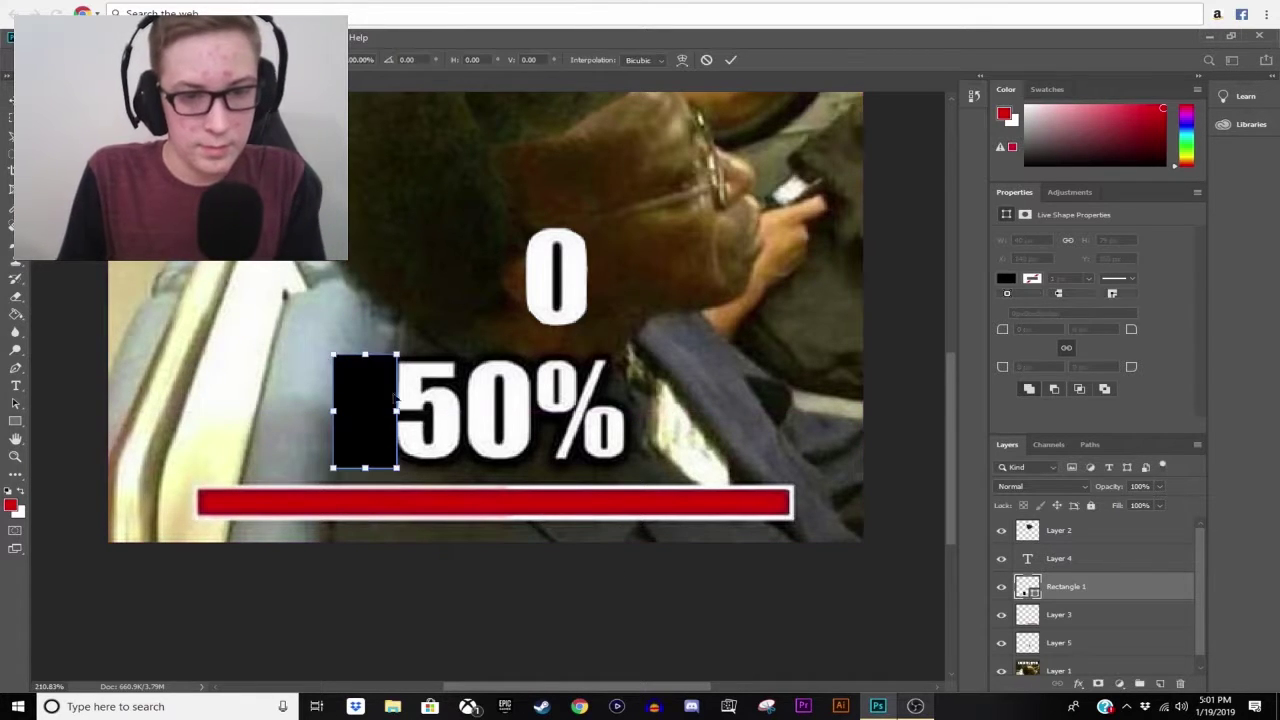
right_click(367, 401)
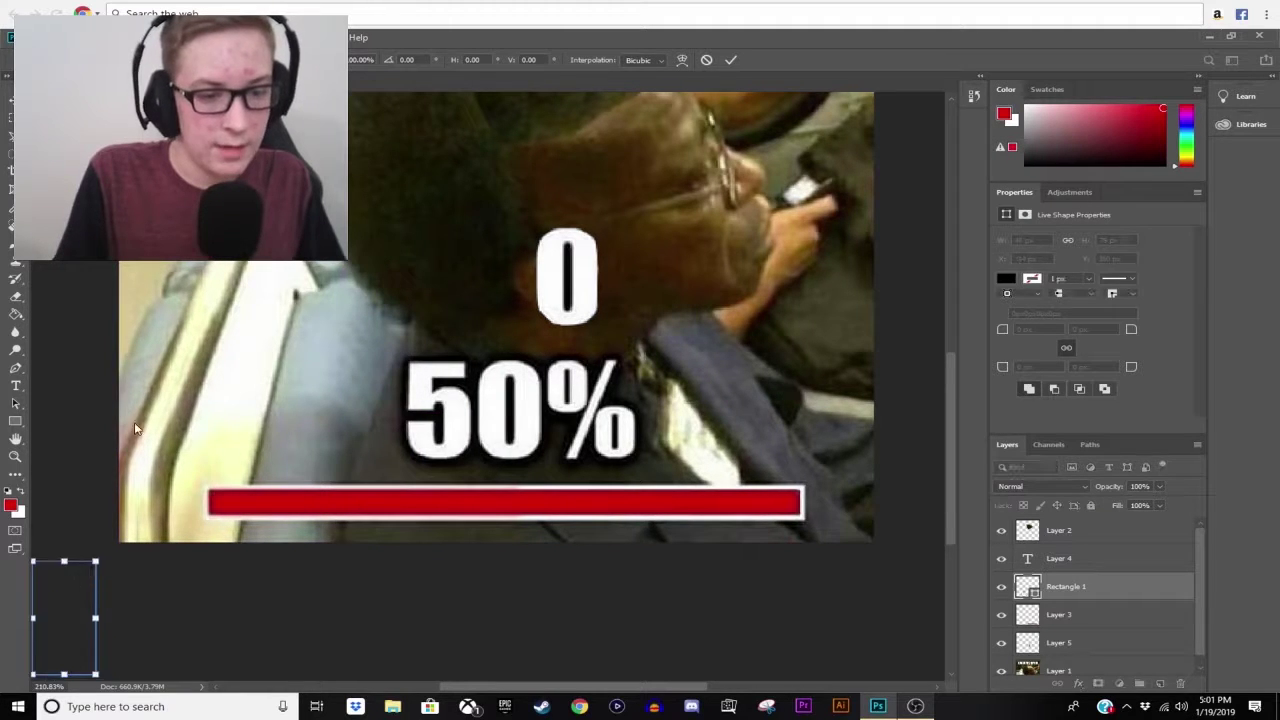
key(Return)
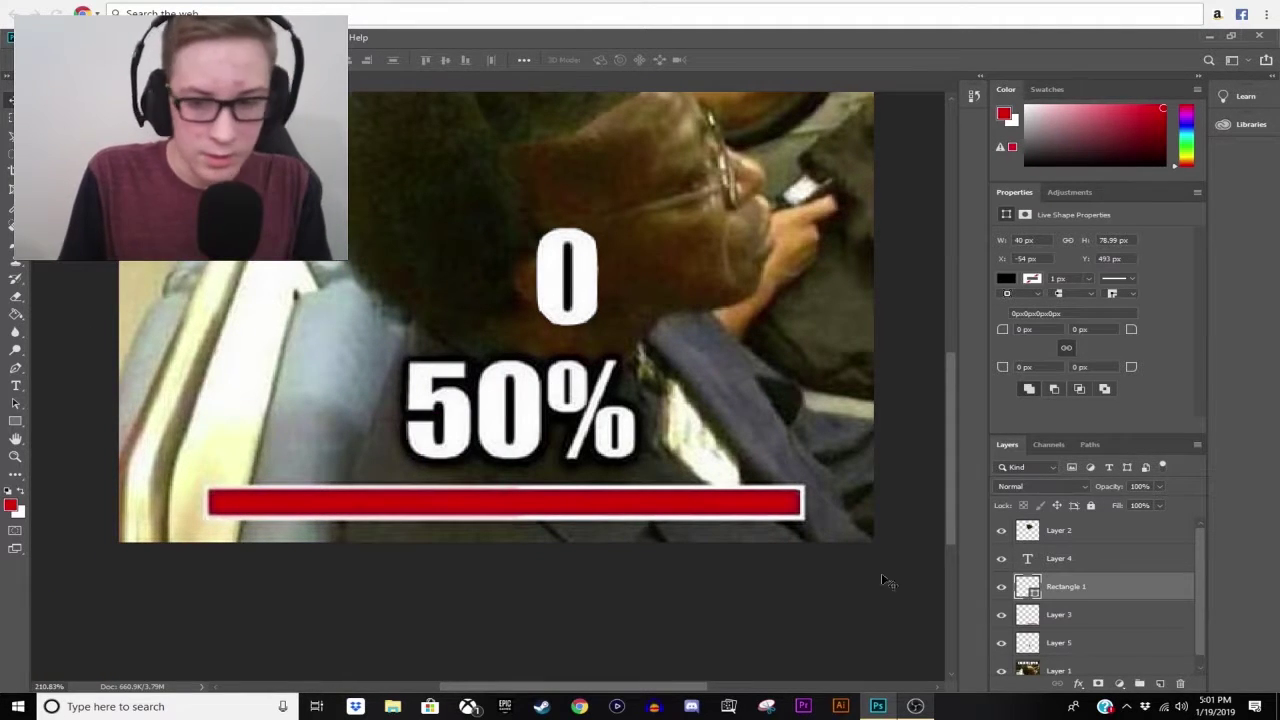
- Delete the Rectangle 1 layer with the trash icon, confirming Yes
right_click(1073, 593)
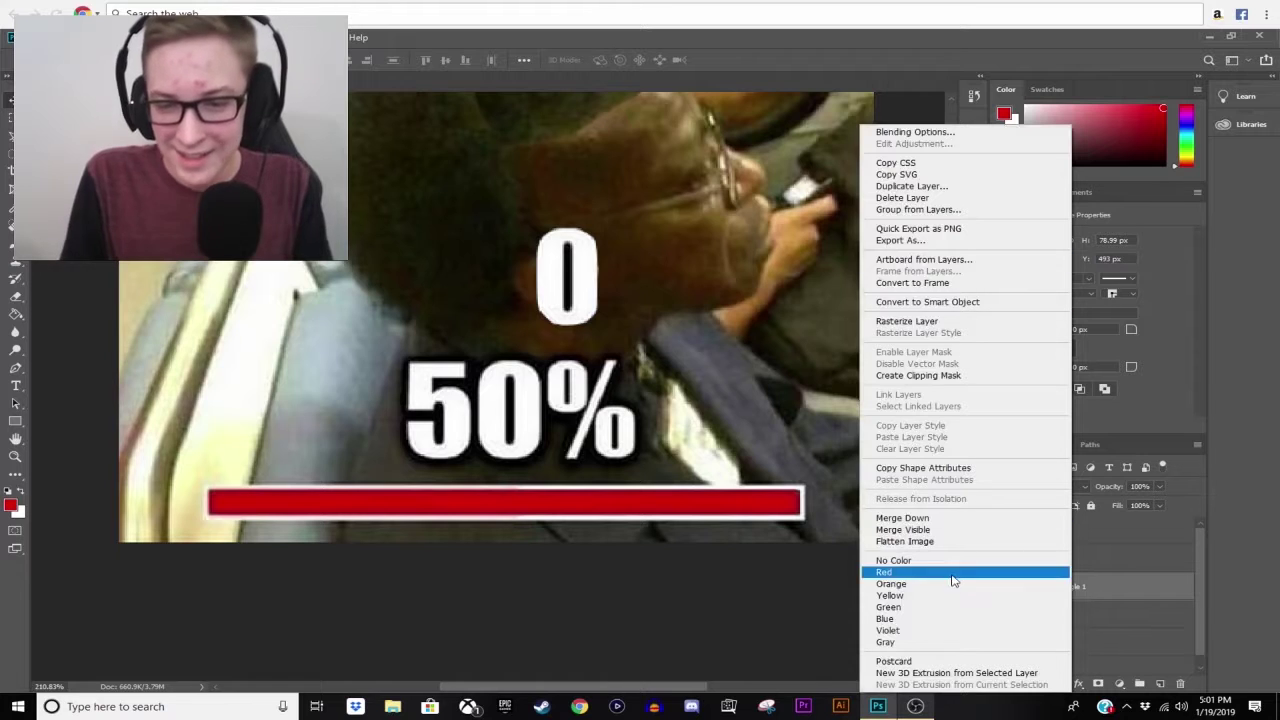
click(945, 641)
click(1180, 684)
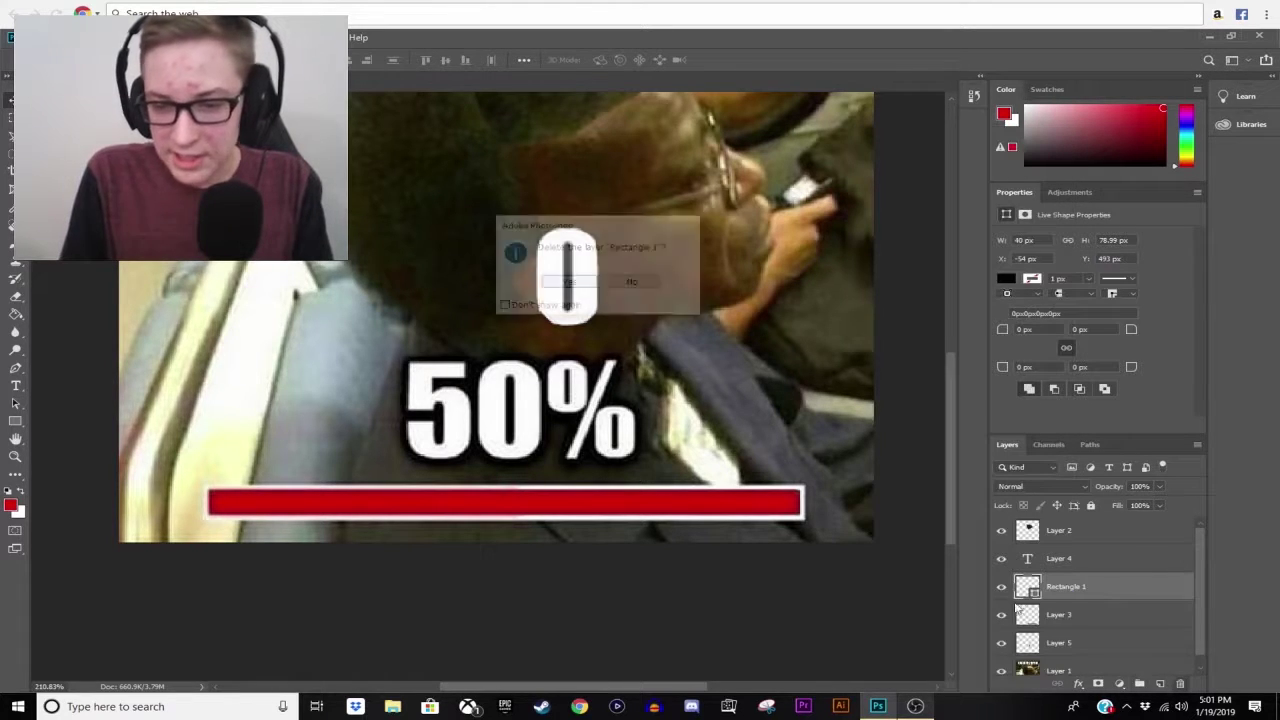
click(569, 283)
- Move Layer 5's 0 over the 5 and enlarge it to 0.46 × 0.78 in
scroll(527, 474, up, 1)
drag(575, 300, 450, 480)
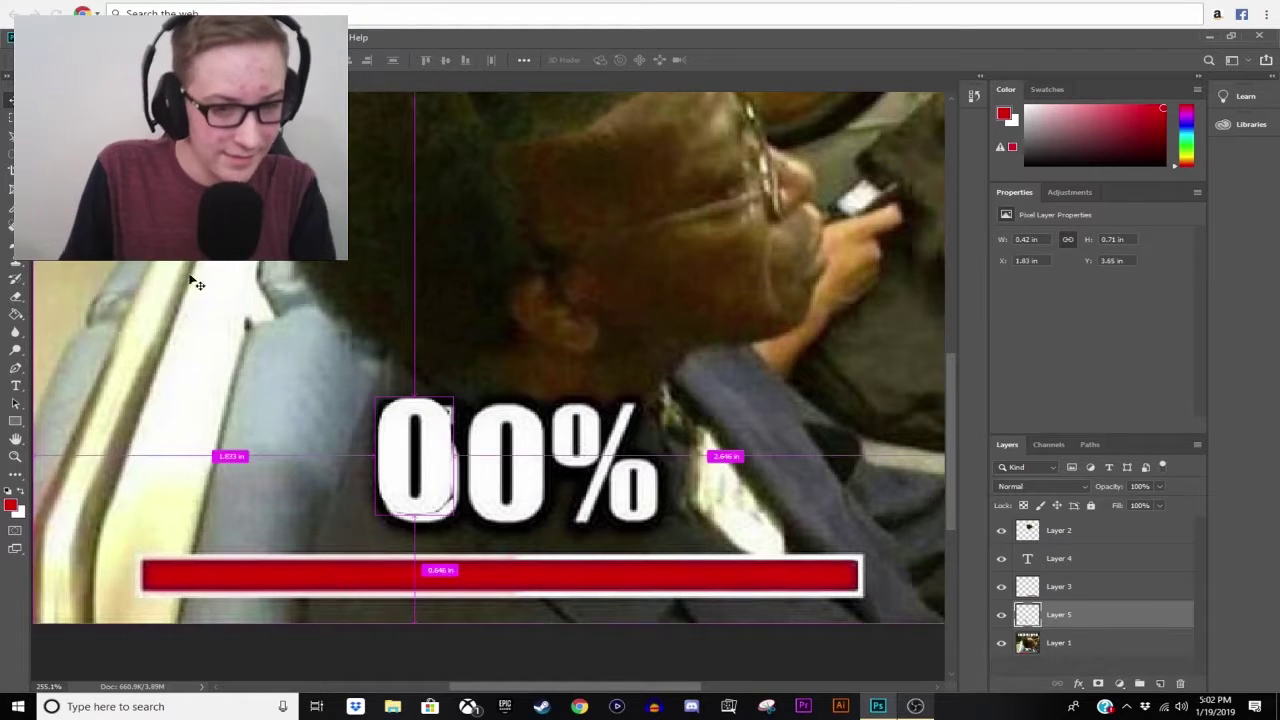
key(ctrl+t)
drag(454, 513, 462, 526)
key(Return)
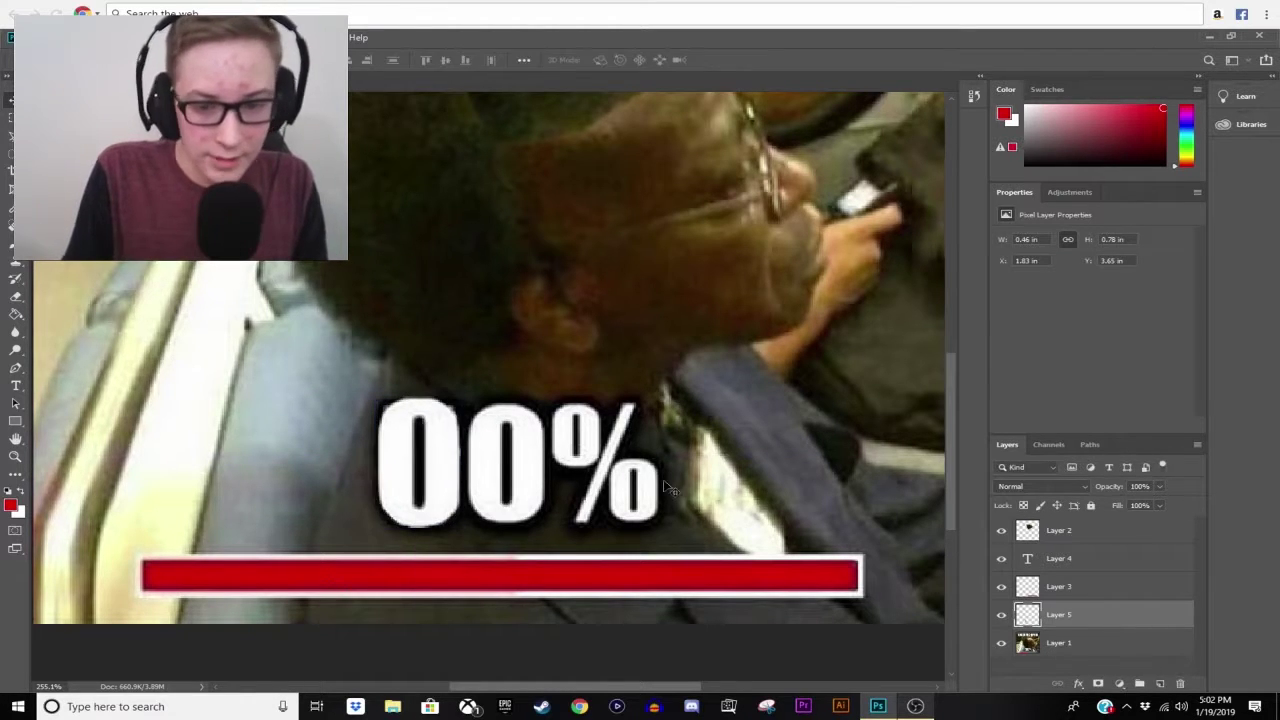
scroll(683, 517, up, 3)
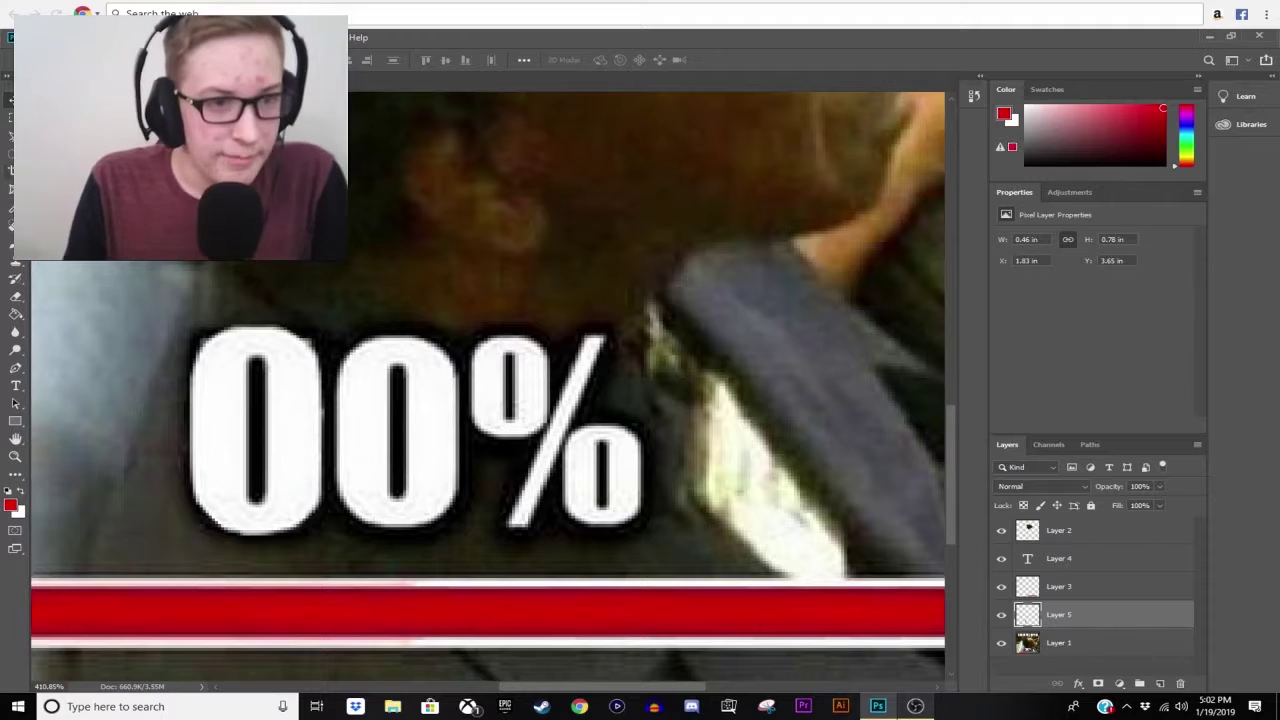
key(l)
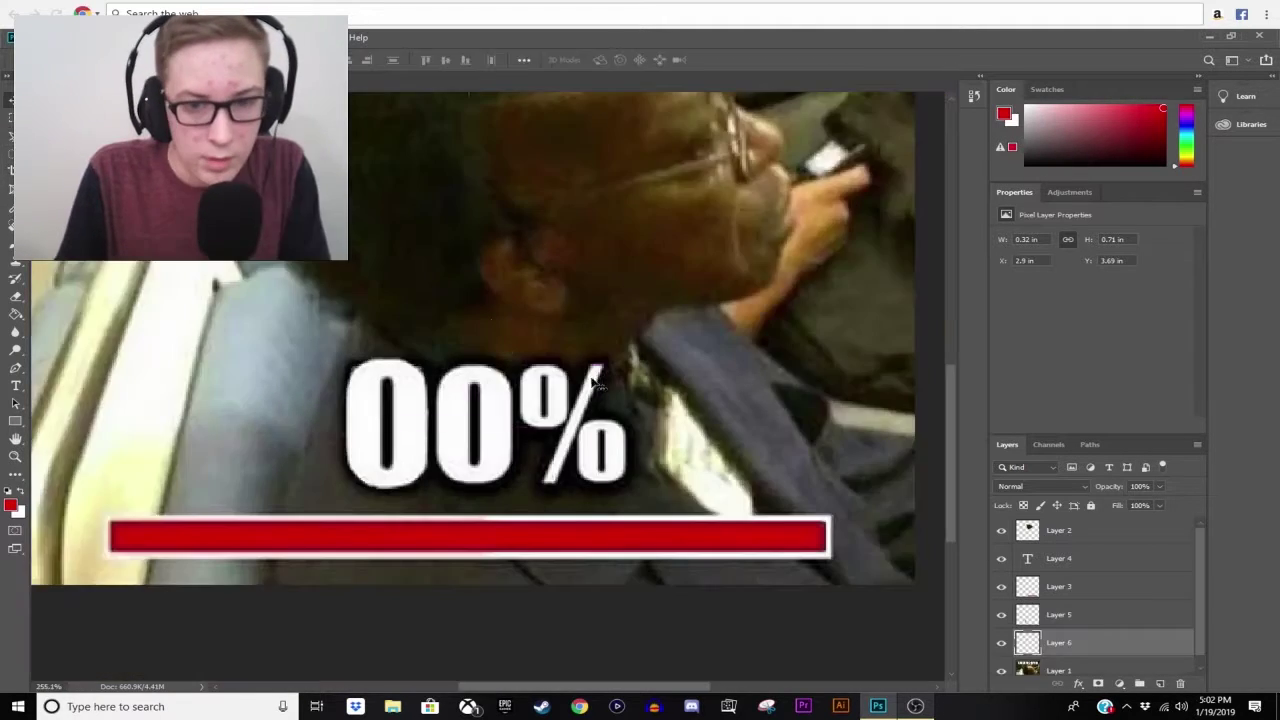
- Move Layer 6's white stroke left of 00%, then rotate and stretch it into an upright 1
mouse_move(470, 300)
mouse_down()
mouse_move(340, 313)
mouse_move(355, 403)
mouse_up()
key(ctrl+t)
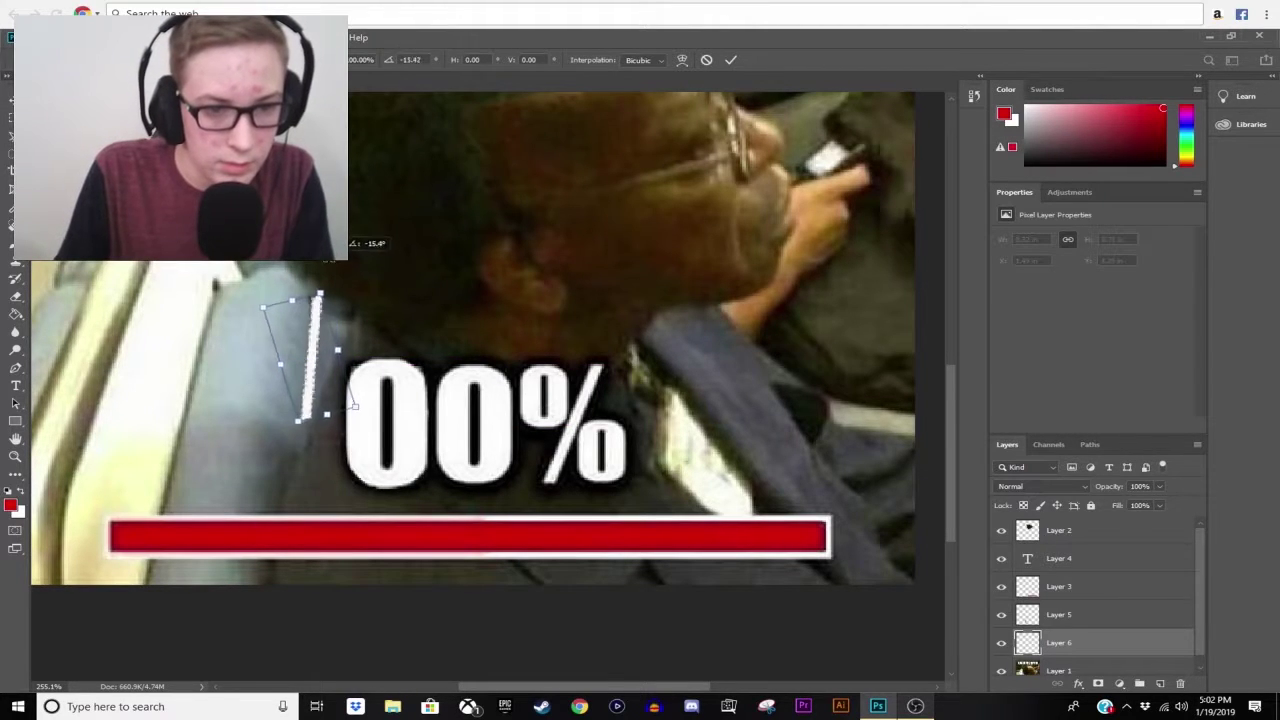
drag(348, 236, 348, 238)
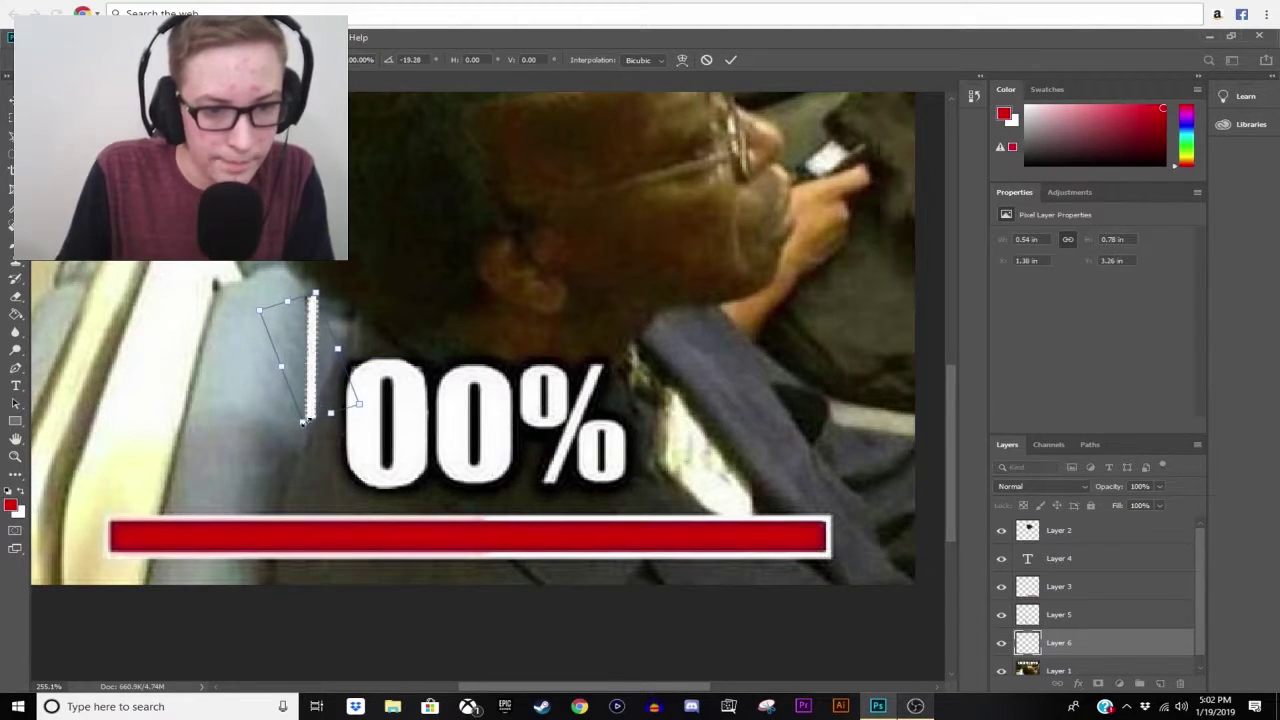
drag(304, 424, 297, 479)
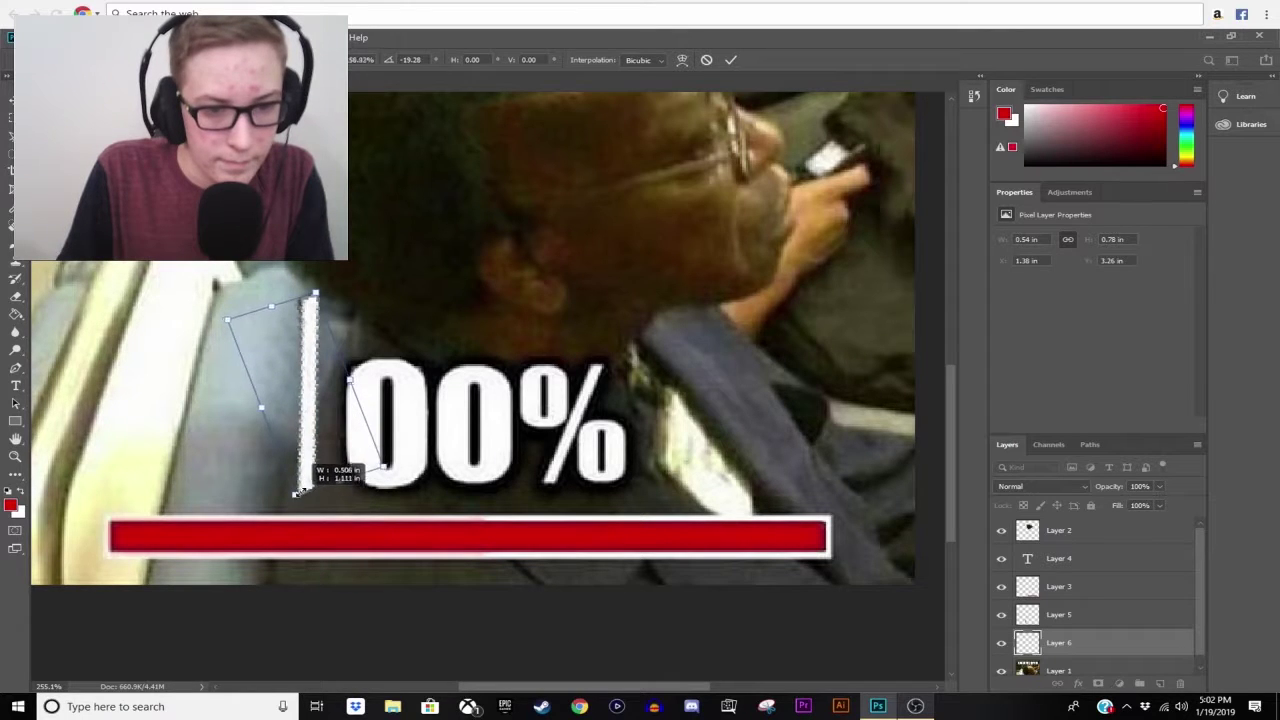
drag(318, 296, 308, 357)
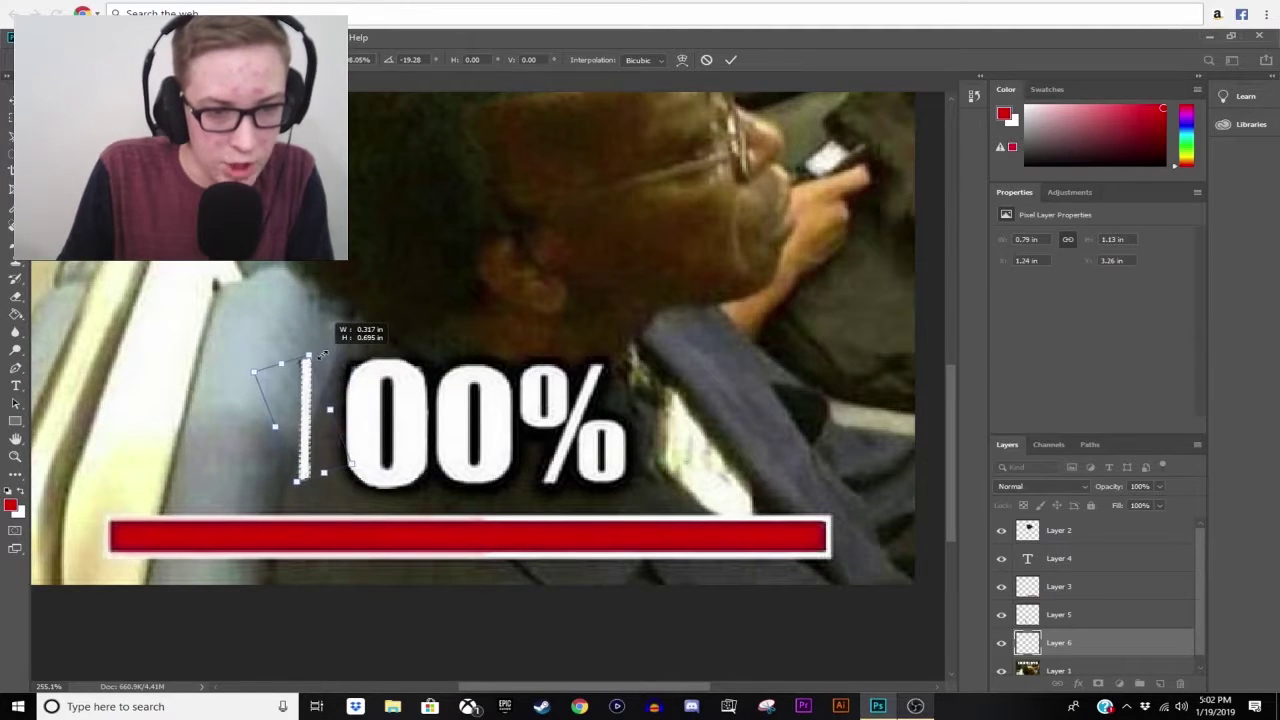
drag(354, 462, 362, 457)
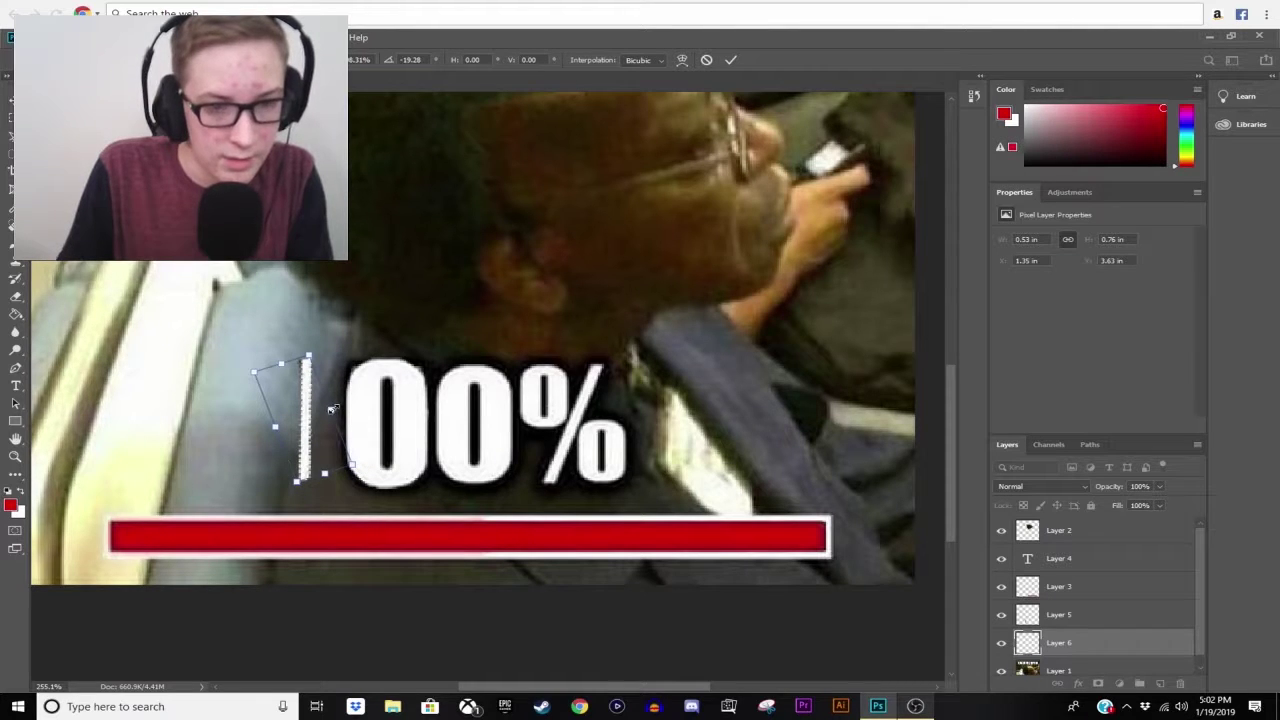
drag(331, 409, 335, 408)
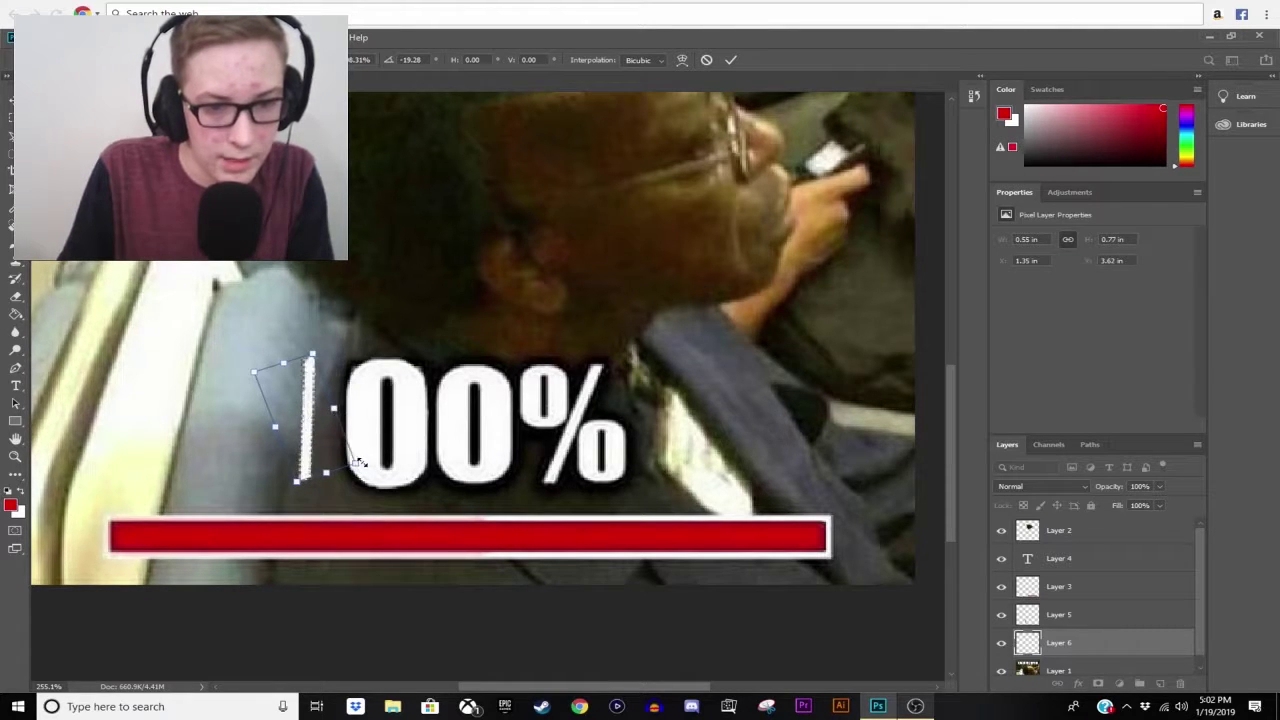
drag(360, 463, 388, 458)
mouse_move(345, 330)
mouse_down()
mouse_move(331, 324)
mouse_move(328, 355)
mouse_up()
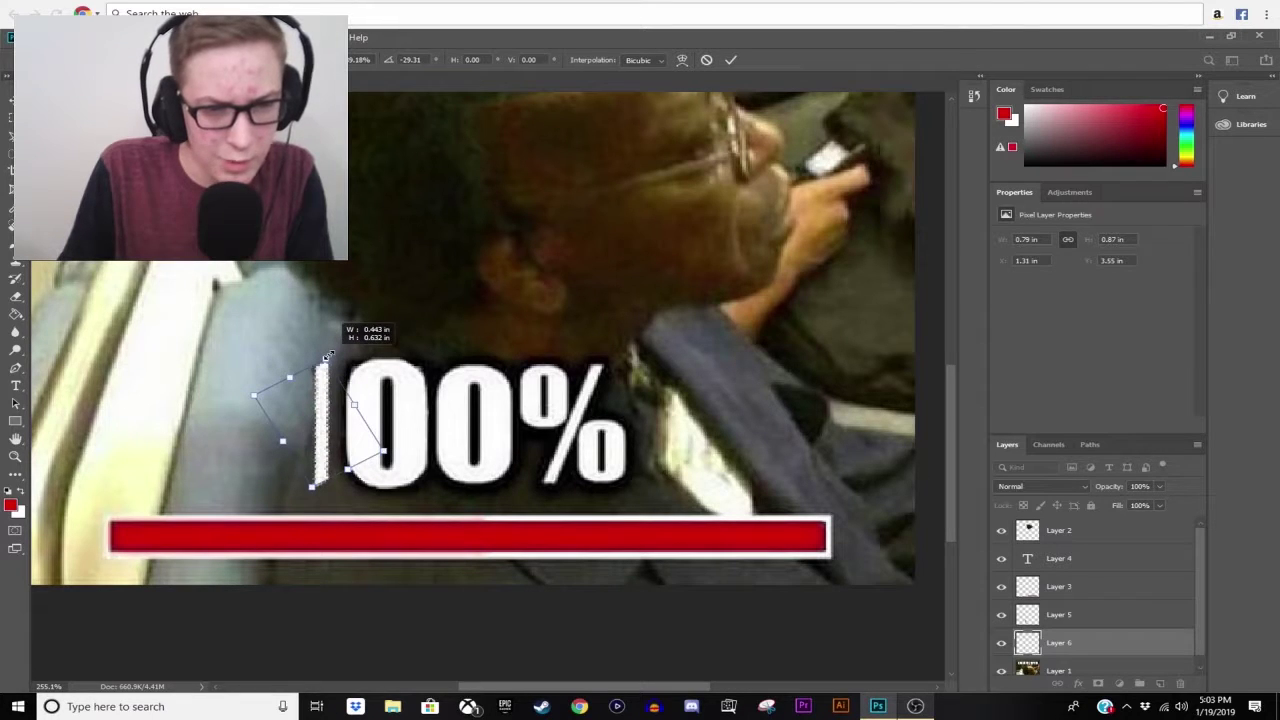
key(Return)
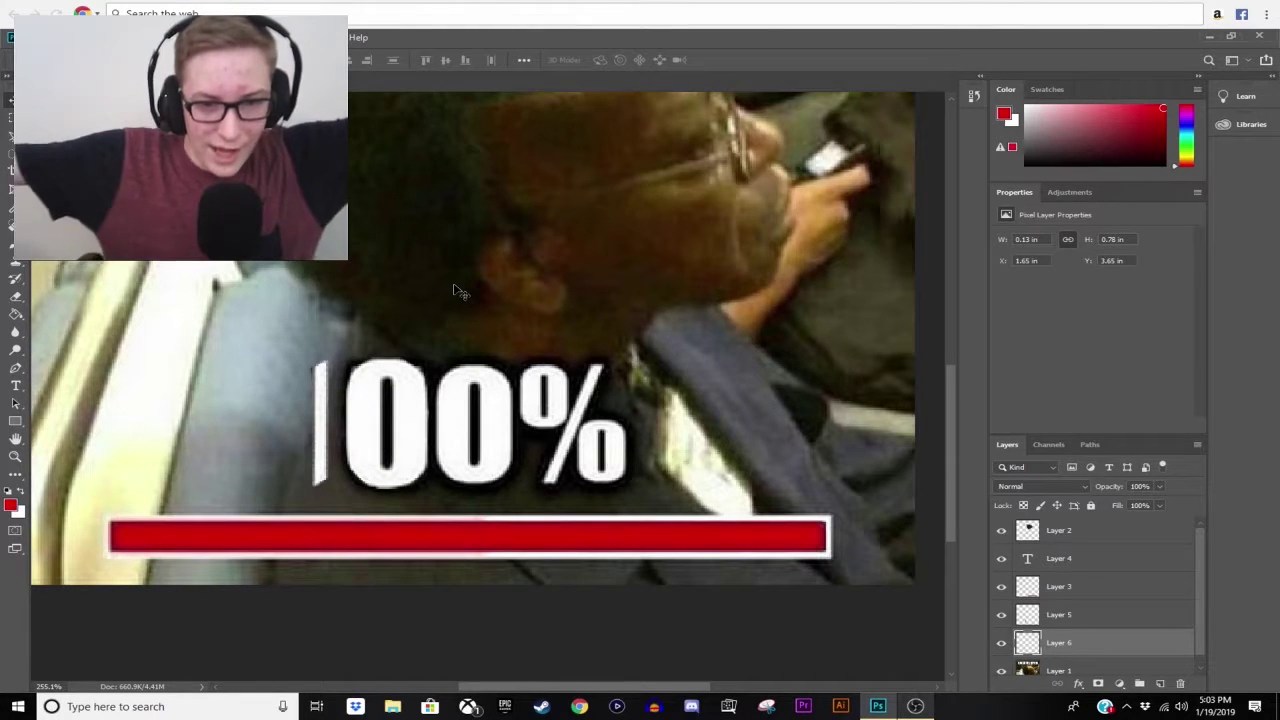
- Alt-drag the 1 stroke into a Layer 7 copy offset beside the original
scroll(430, 285, down, 2)
scroll(420, 290, down, 2)
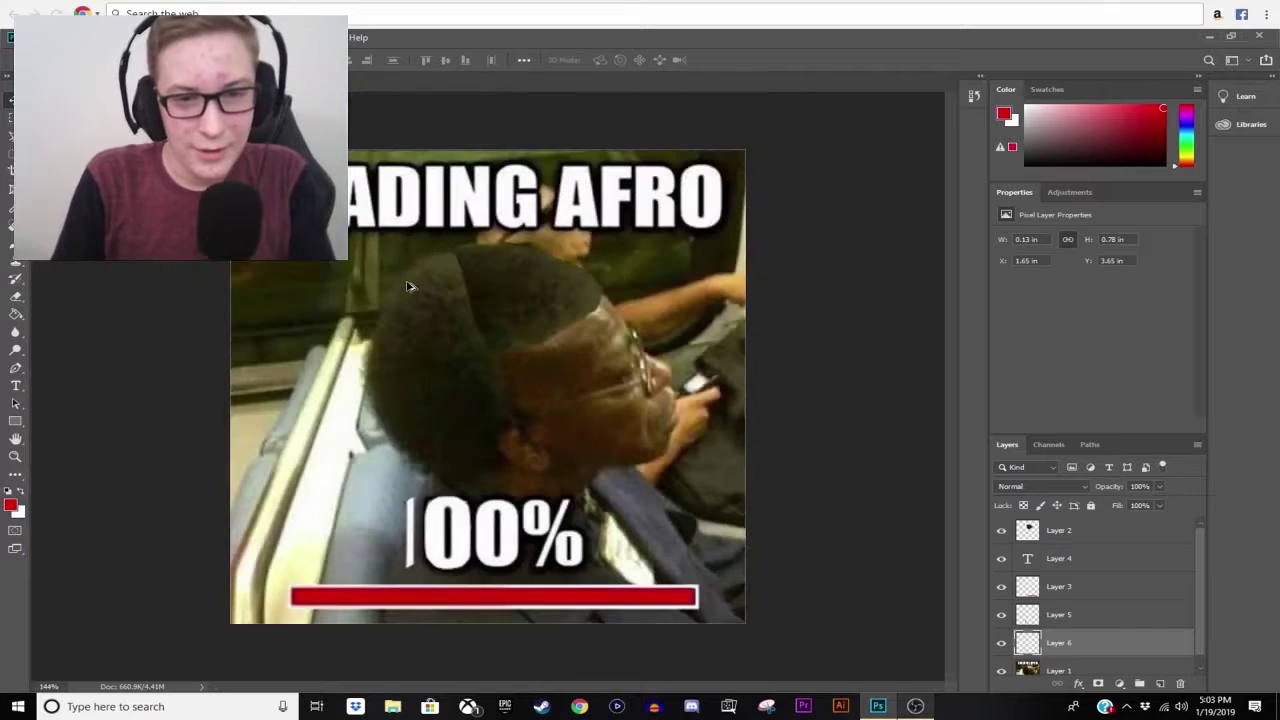
scroll(422, 302, down, 2)
scroll(478, 319, up, 1)
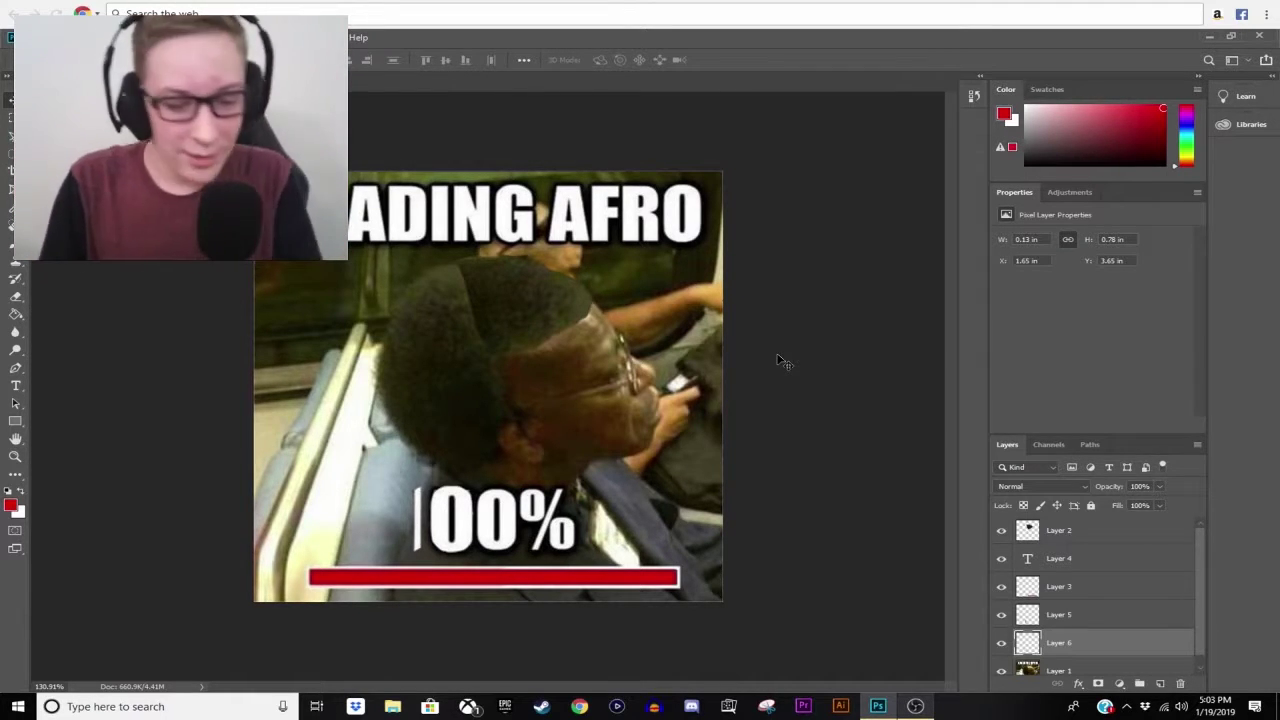
scroll(418, 530, up, 1)
scroll(420, 528, up, 2)
scroll(420, 528, up, 2)
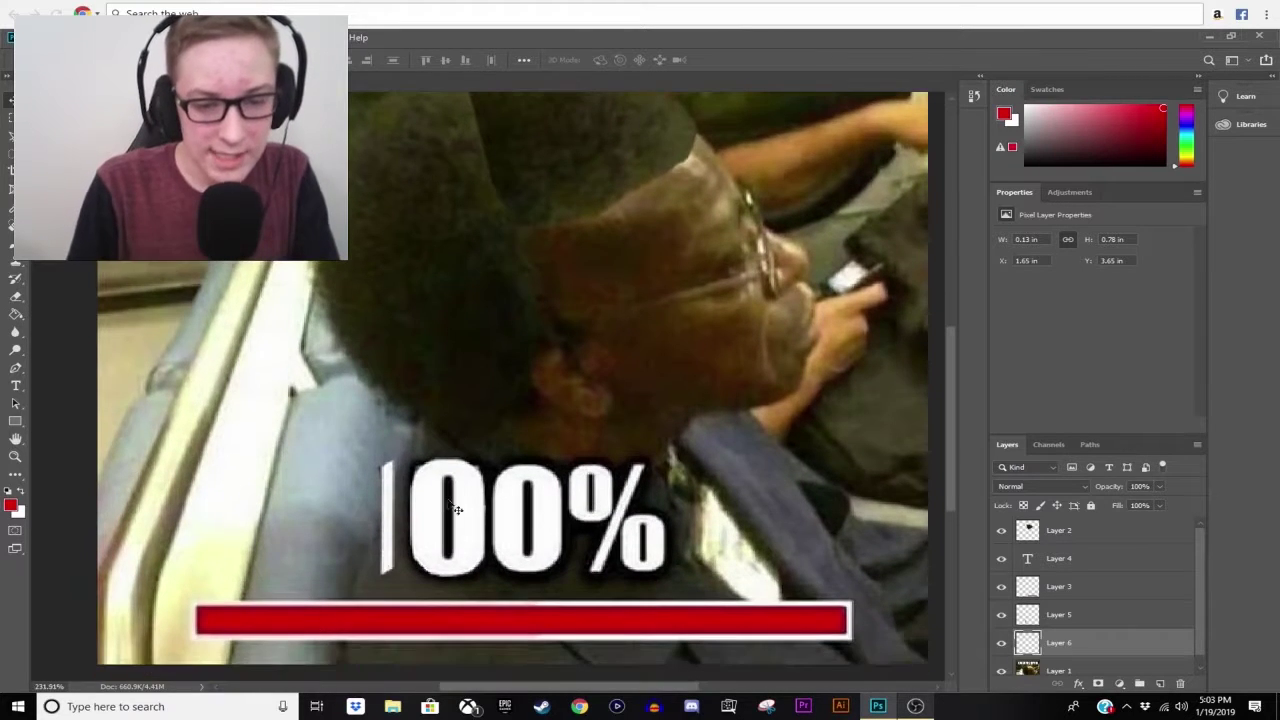
scroll(420, 528, up, 1)
scroll(378, 500, up, 1)
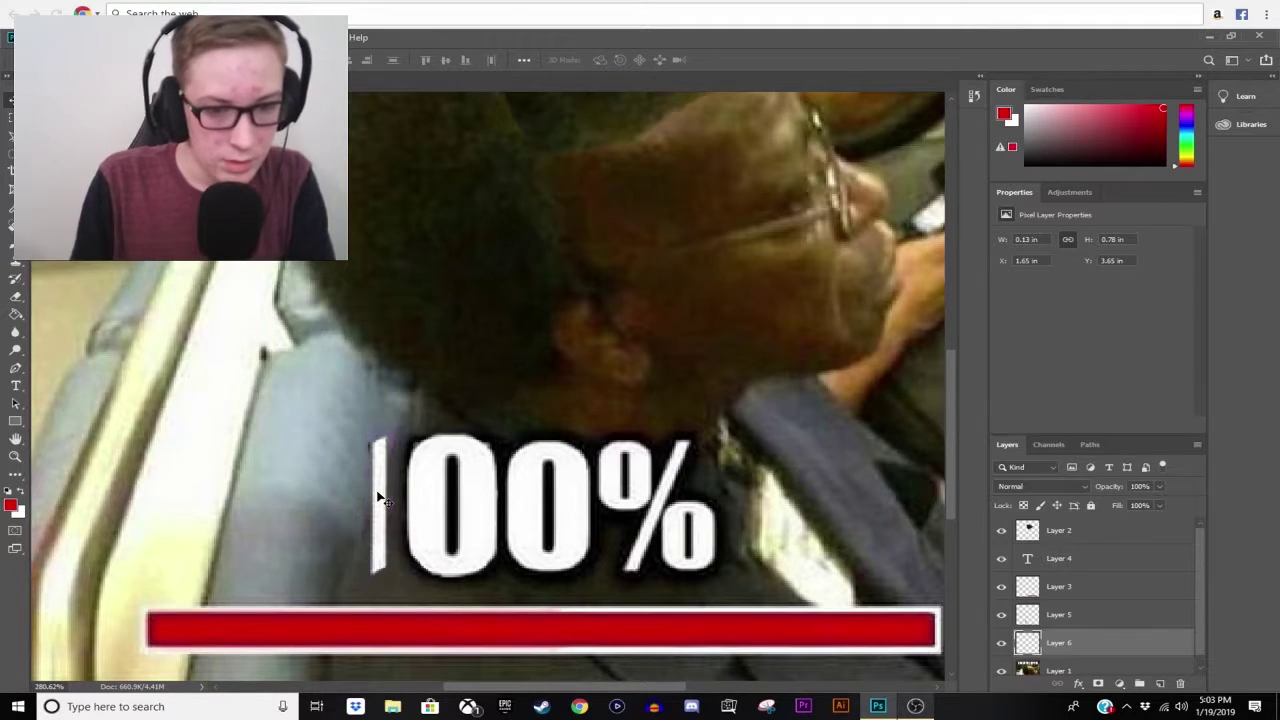
mouse_move(378, 497)
mouse_down()
mouse_move(375, 525)
mouse_move(378, 515)
mouse_up()
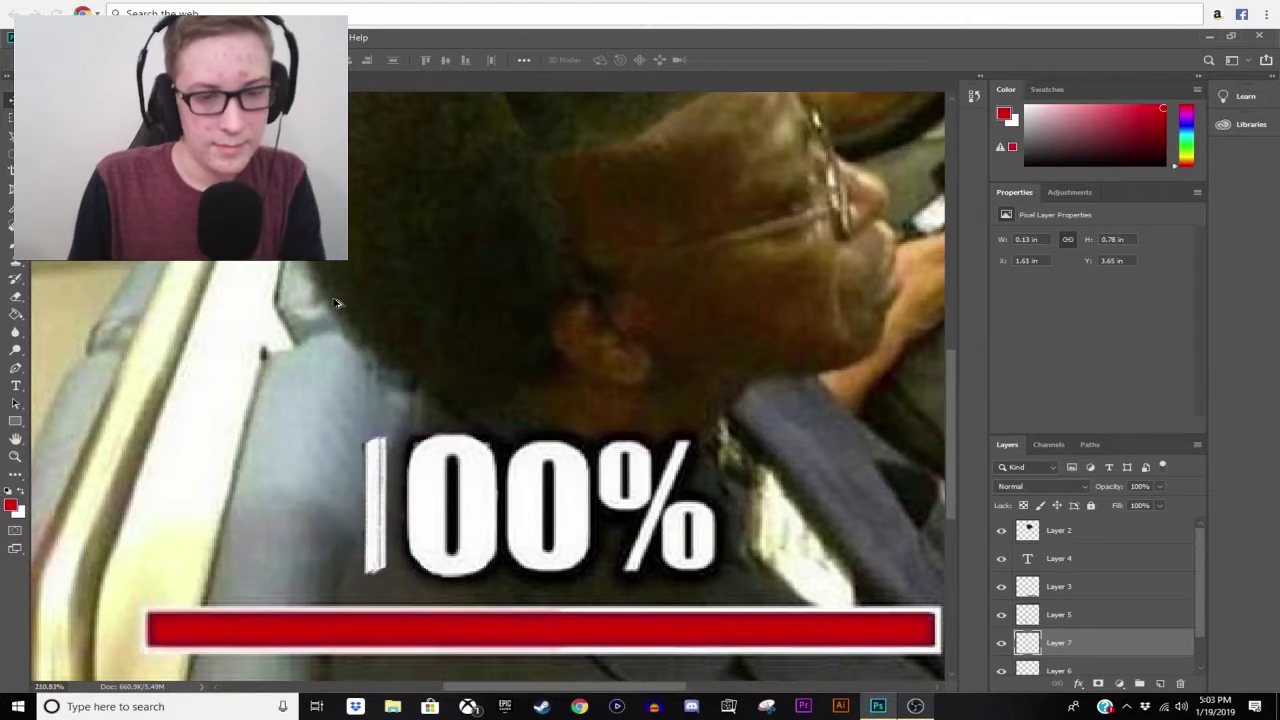
scroll(420, 323, down, 4)
scroll(398, 545, up, 3)
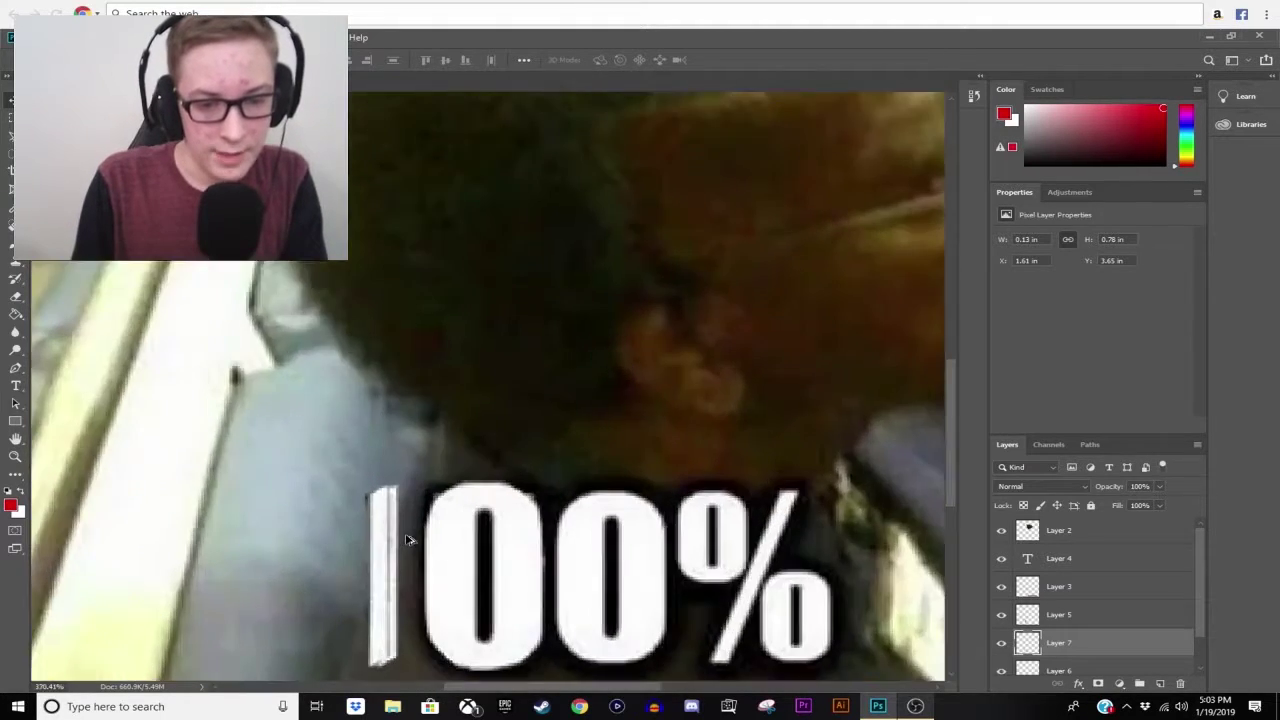
scroll(330, 400, up, 2)
scroll(336, 386, down, 1)
scroll(338, 390, down, 1)
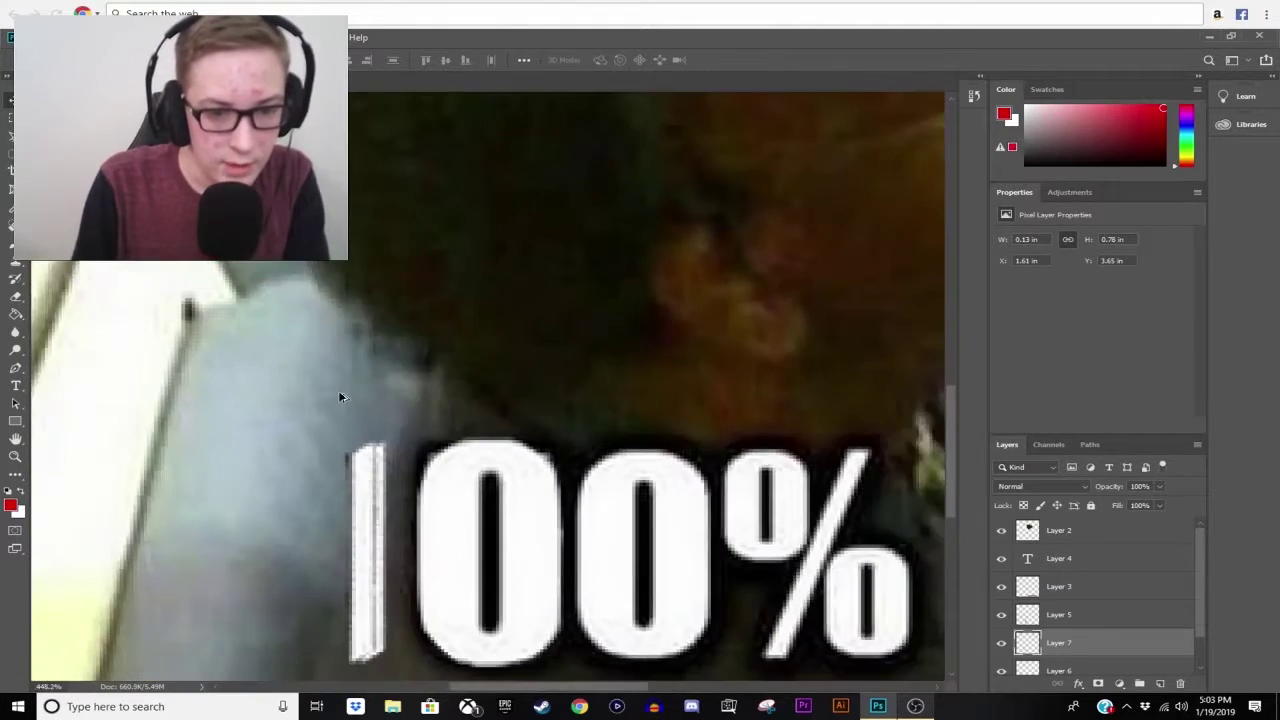
scroll(335, 373, down, 1)
scroll(340, 378, down, 1)
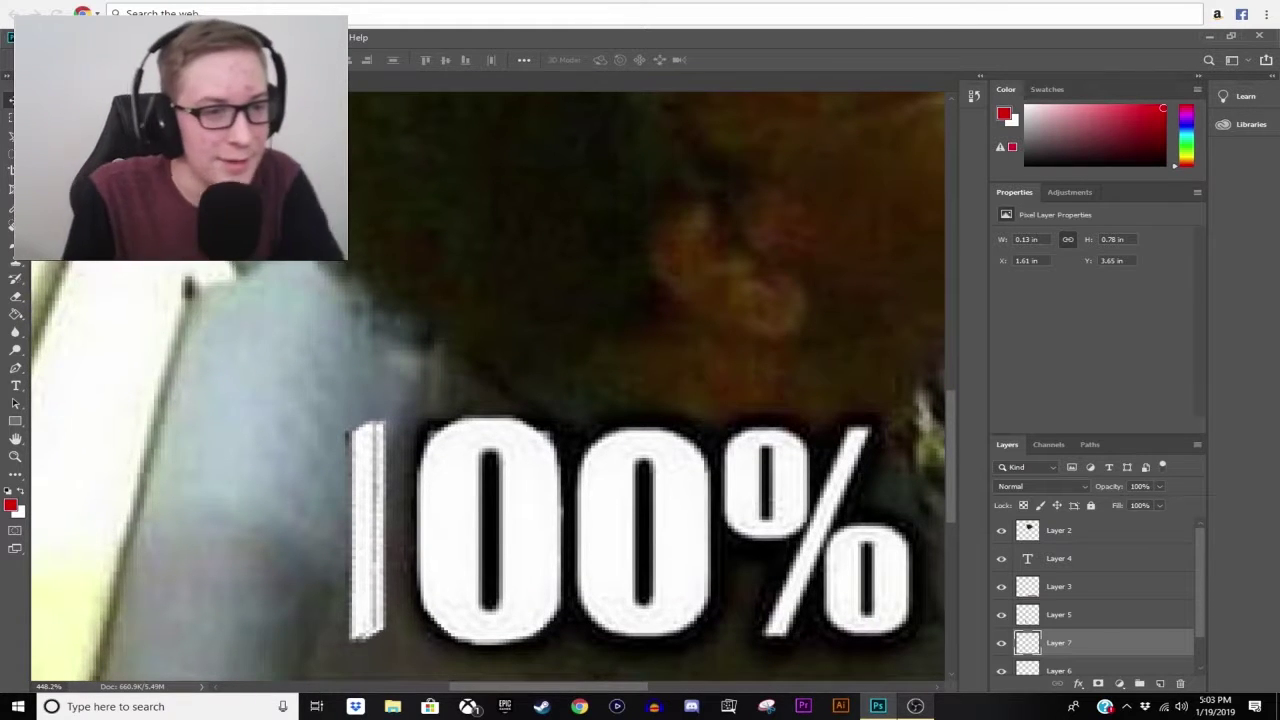
click(11, 226)
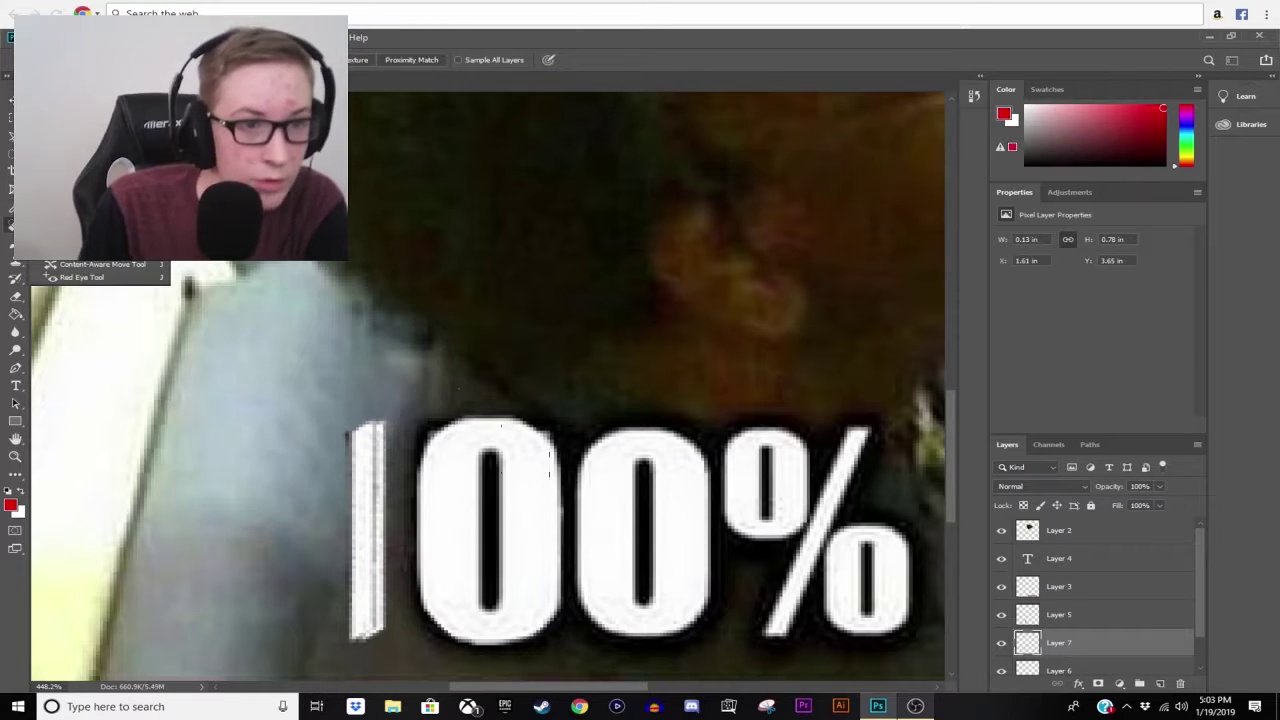
click(520, 450)
click(520, 450)
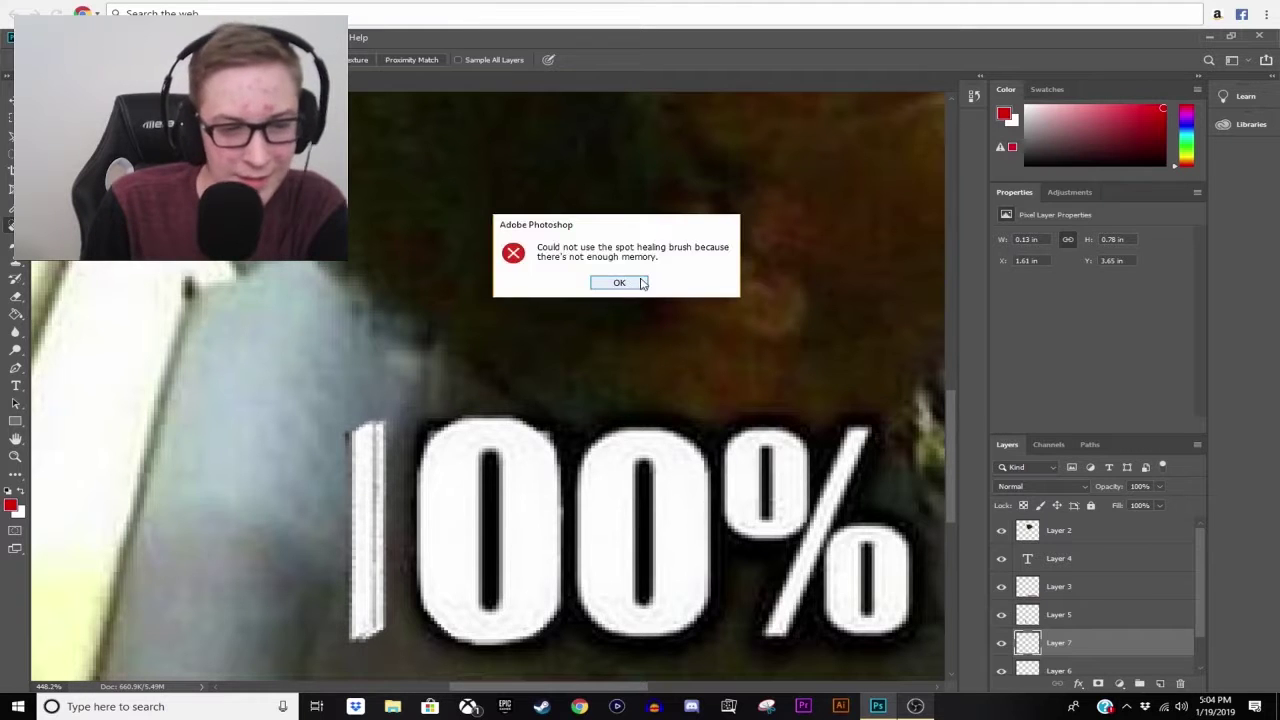
click(638, 283)
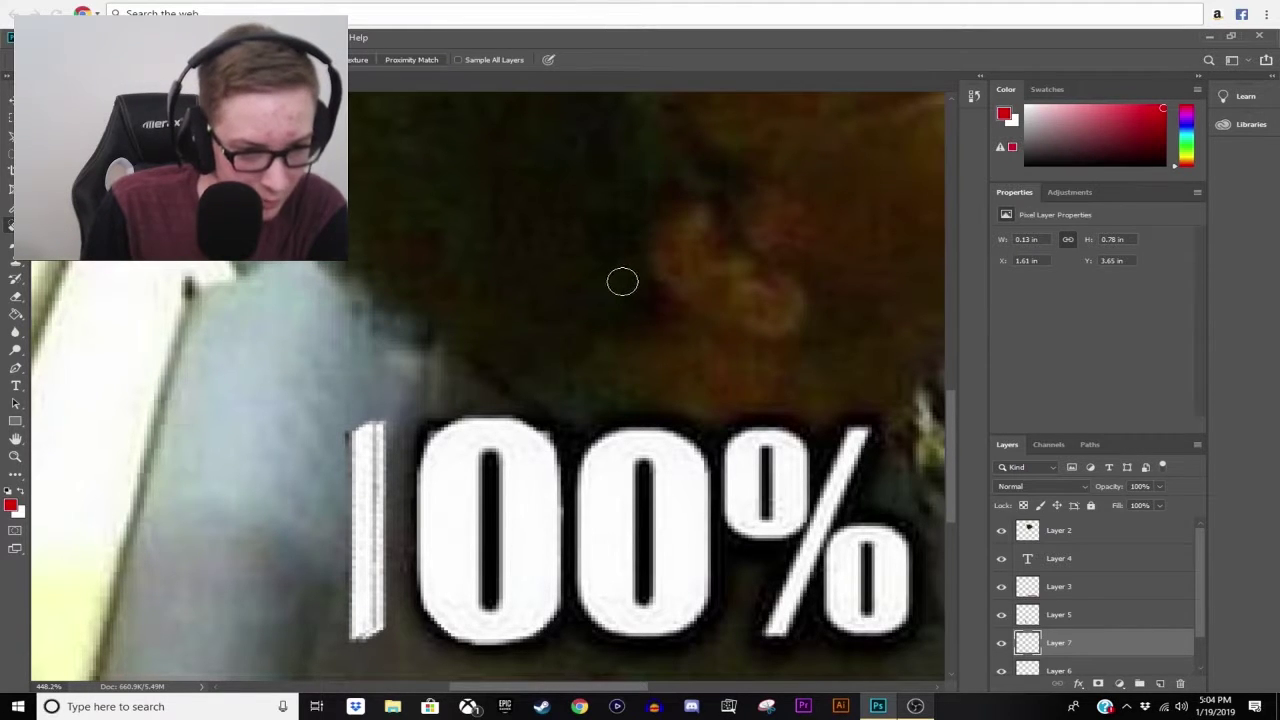
scroll(672, 320, down, 3)
scroll(663, 331, down, 3)
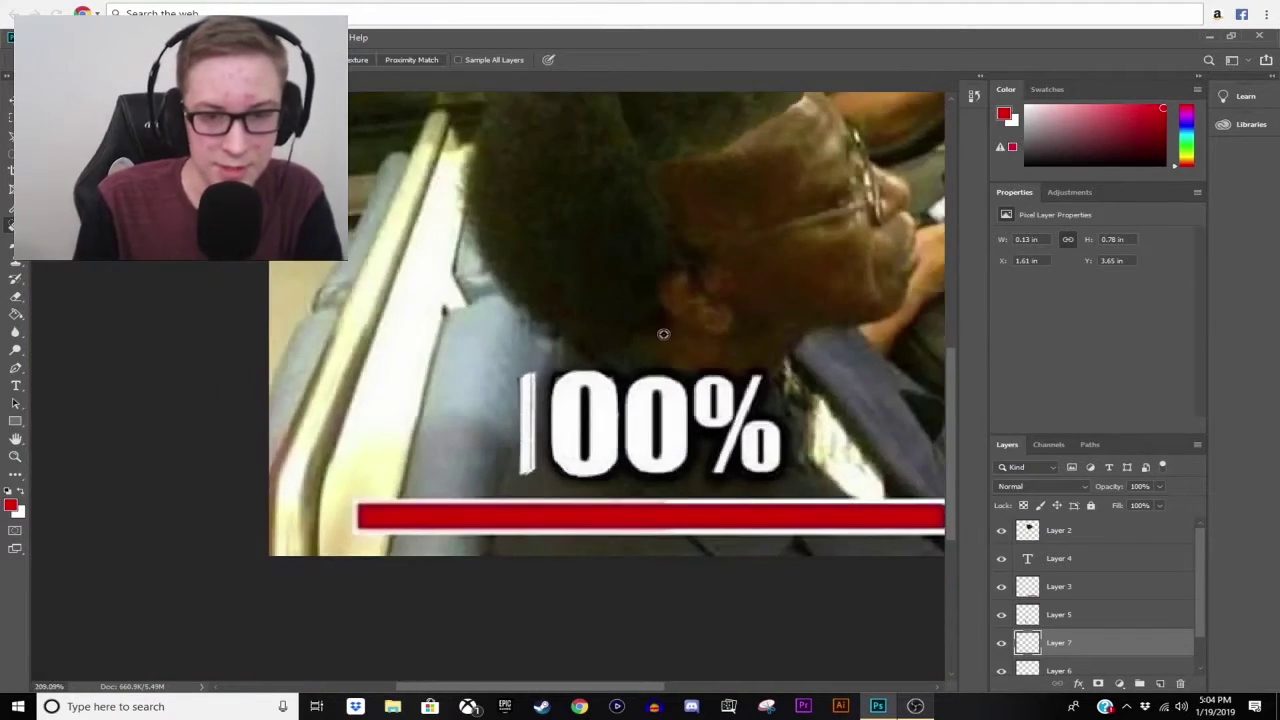
scroll(640, 346, down, 3)
scroll(560, 370, up, 1)
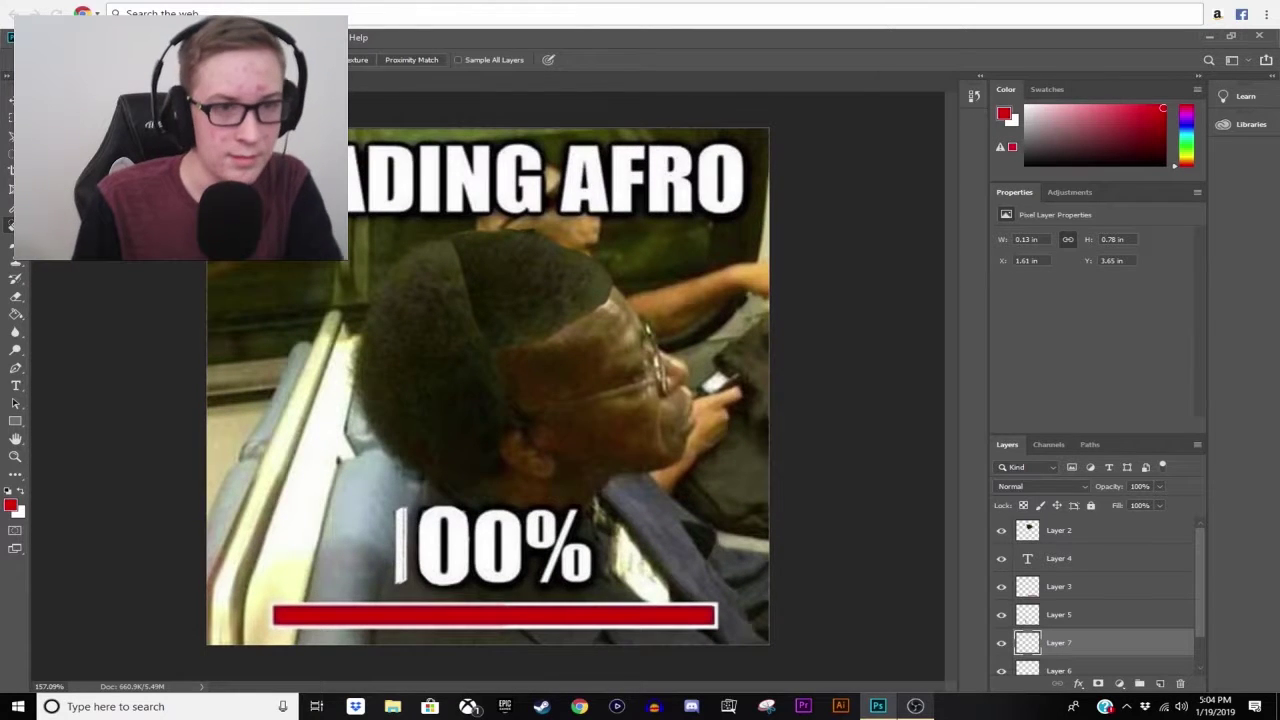
key(v)
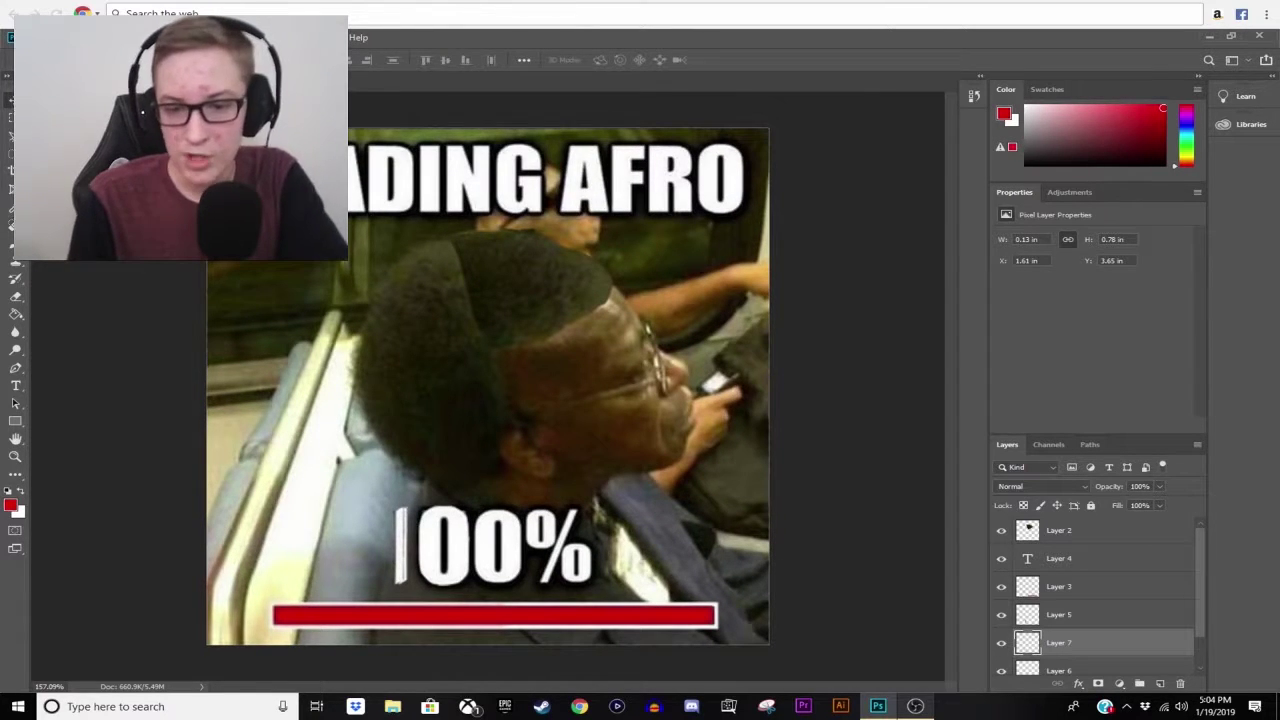